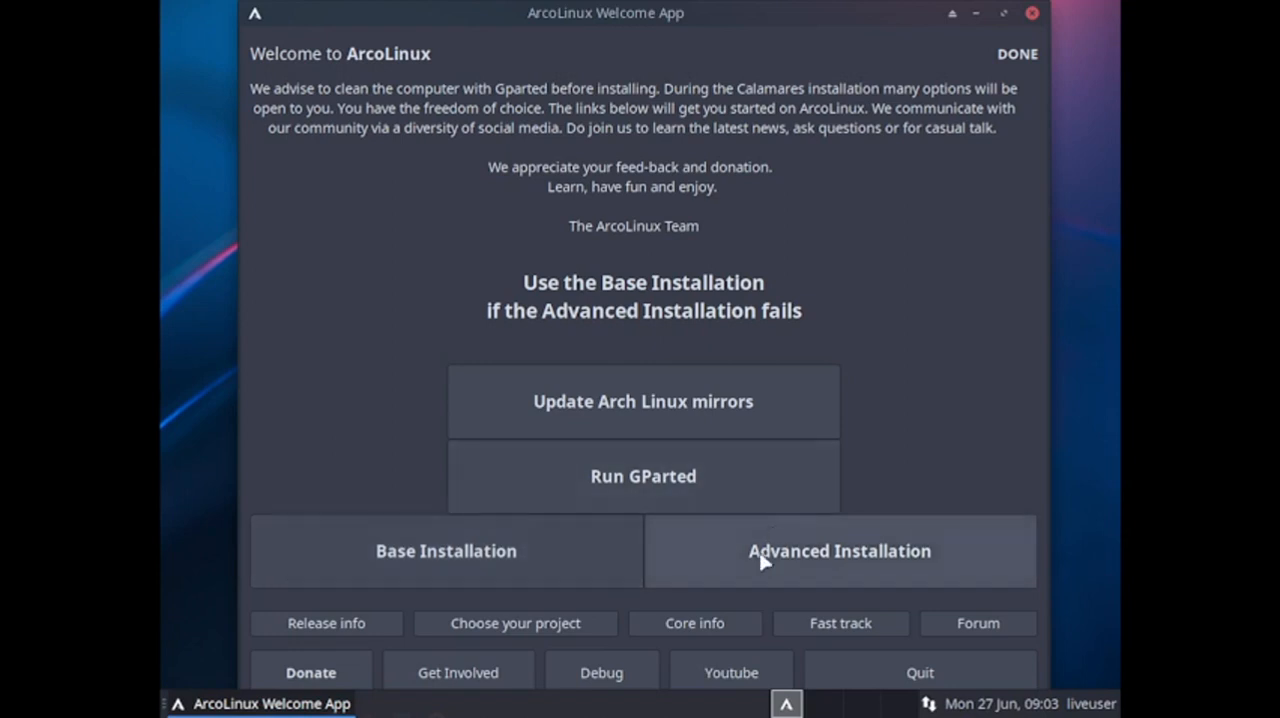
# Start the Advanced Installation in American English and select the Linux-zen kernel with its headers.
pyautogui.click(858, 566)
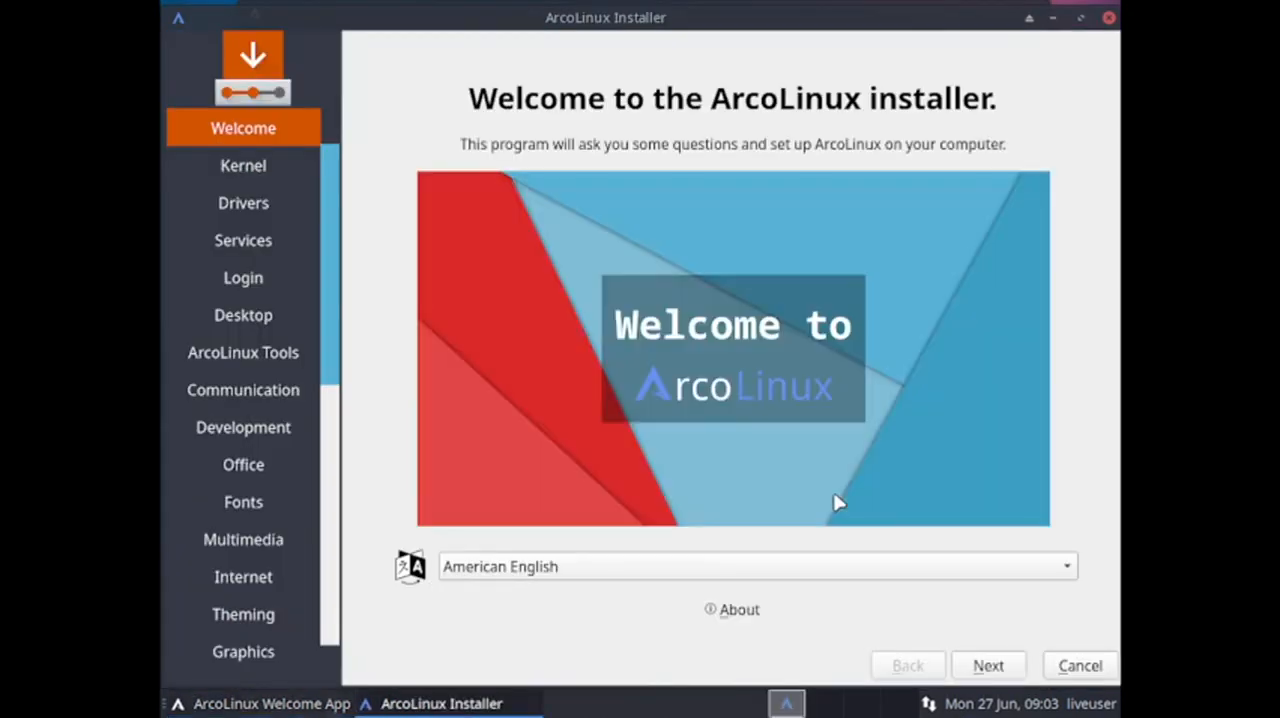
pyautogui.click(988, 668)
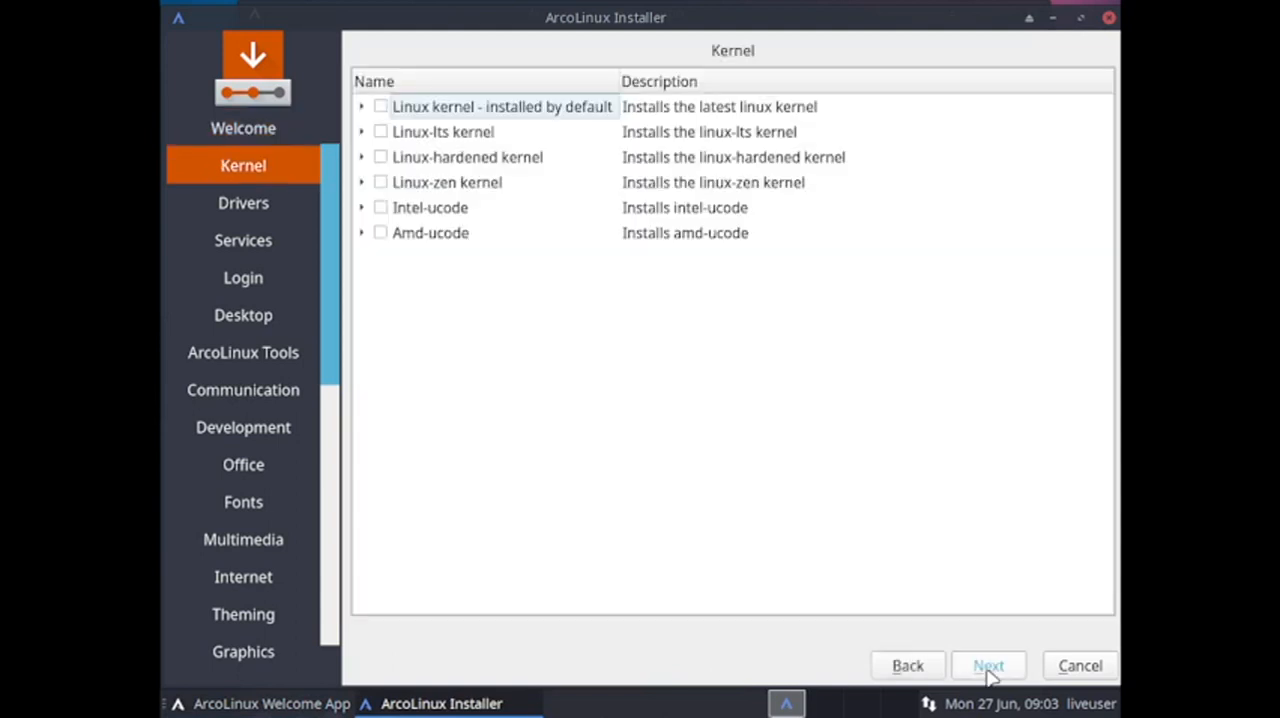
pyautogui.click(363, 184)
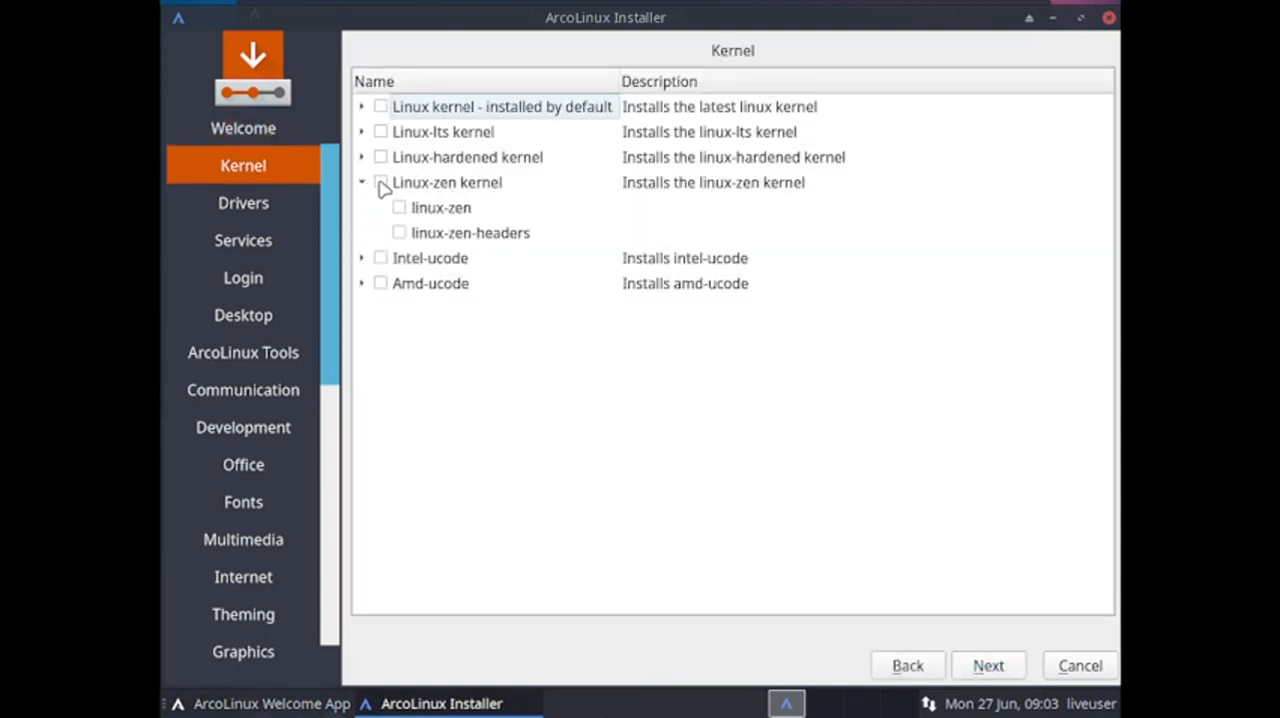
pyautogui.click(381, 184)
# Add both the Intel-ucode and Amd-ucode microcode packages and continue to the Drivers page.
pyautogui.click(381, 259)
pyautogui.click(361, 284)
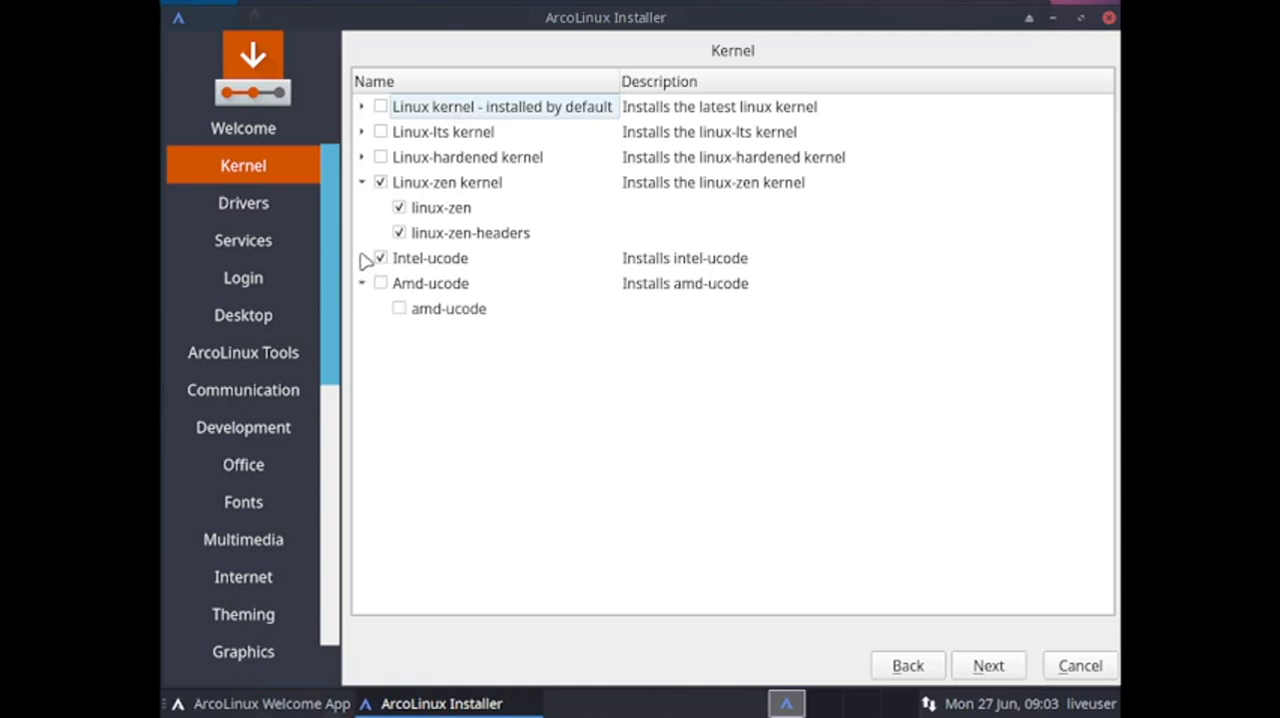
pyautogui.click(362, 258)
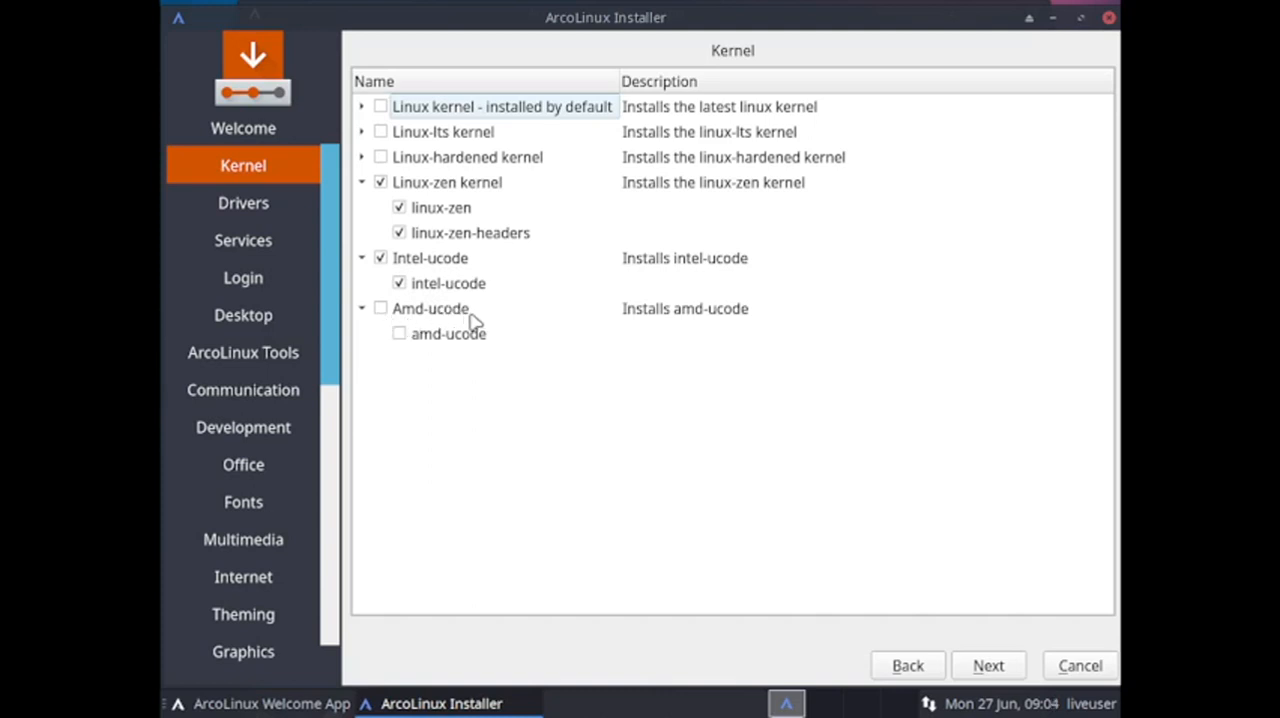
pyautogui.click(380, 310)
pyautogui.click(998, 670)
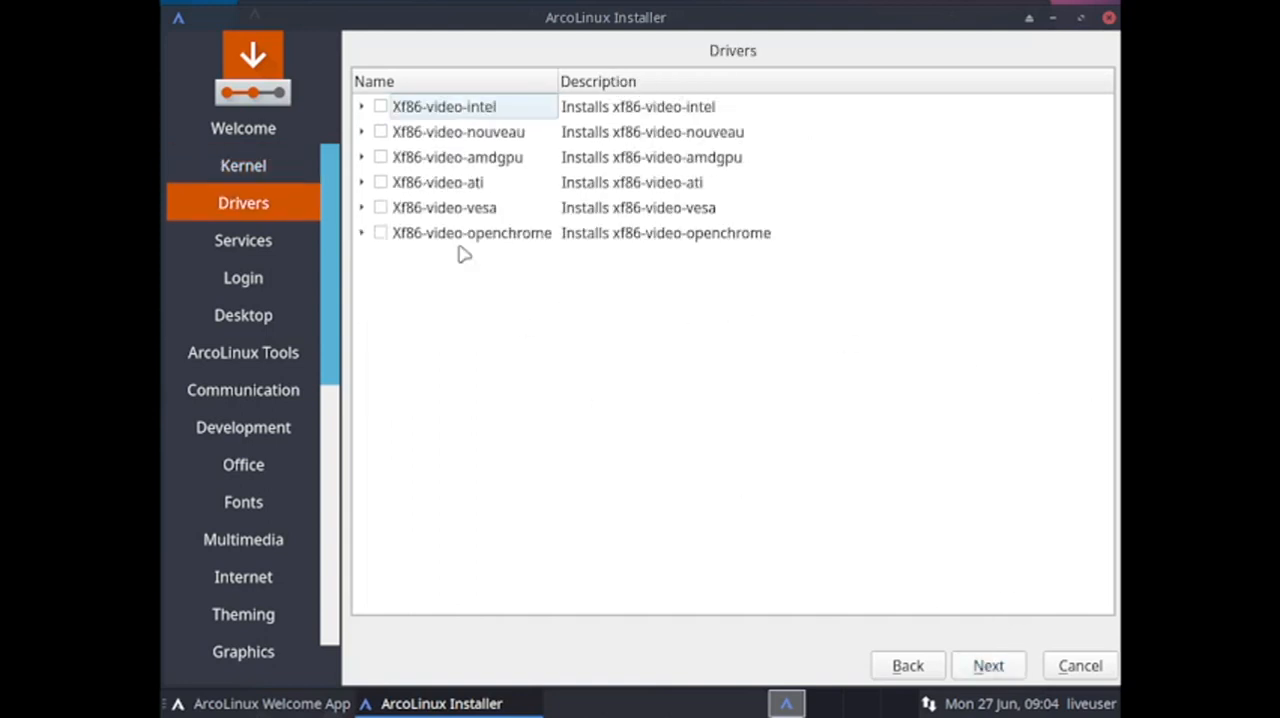
# Select the xf86-video intel, amdgpu, vesa and openchrome drivers and continue to the Services page.
pyautogui.click(381, 110)
pyautogui.click(381, 159)
pyautogui.click(381, 209)
pyautogui.click(381, 234)
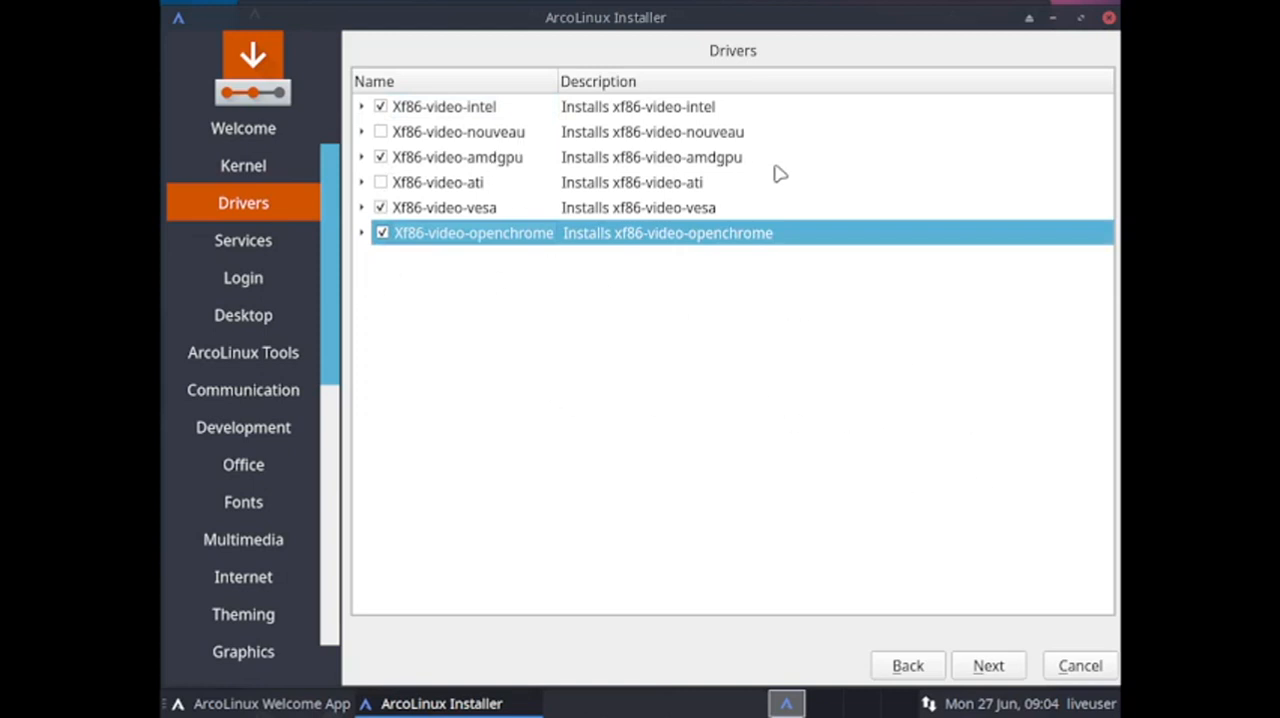
pyautogui.click(995, 660)
pyautogui.click(982, 669)
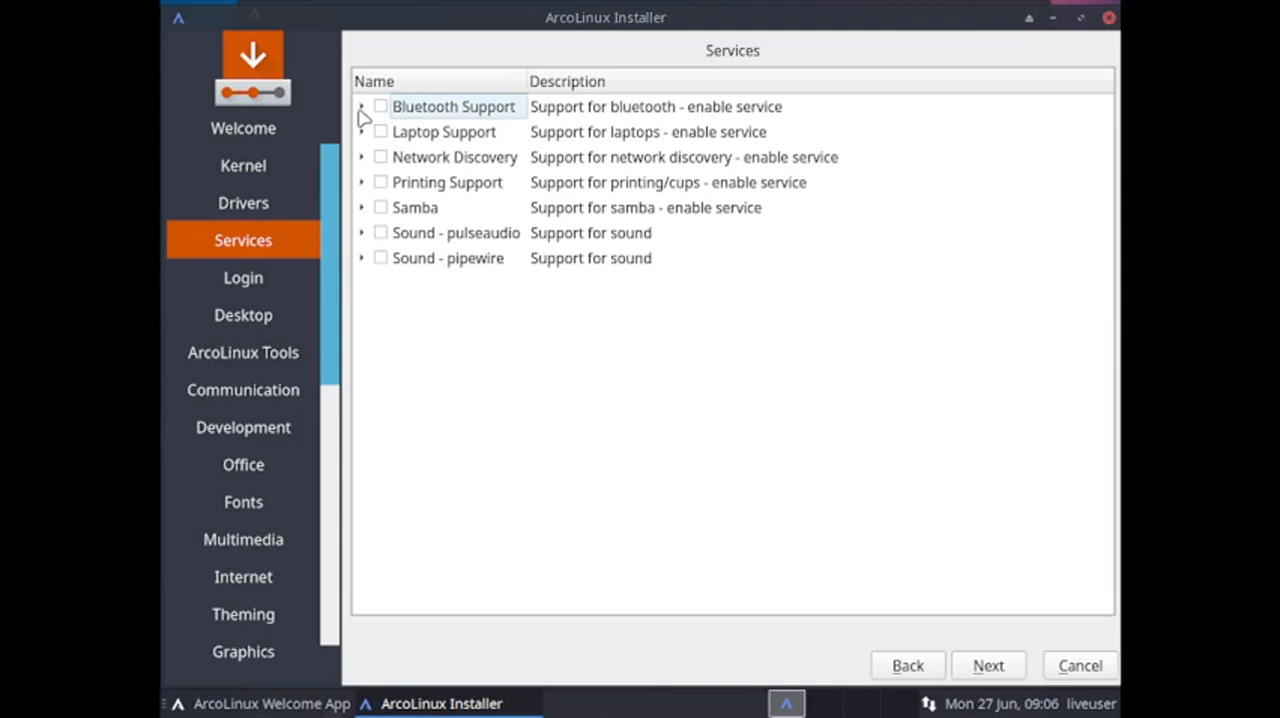
# Enable the Bluetooth Support, Laptop Support and Network Discovery services with all their packages.
pyautogui.click(360, 108)
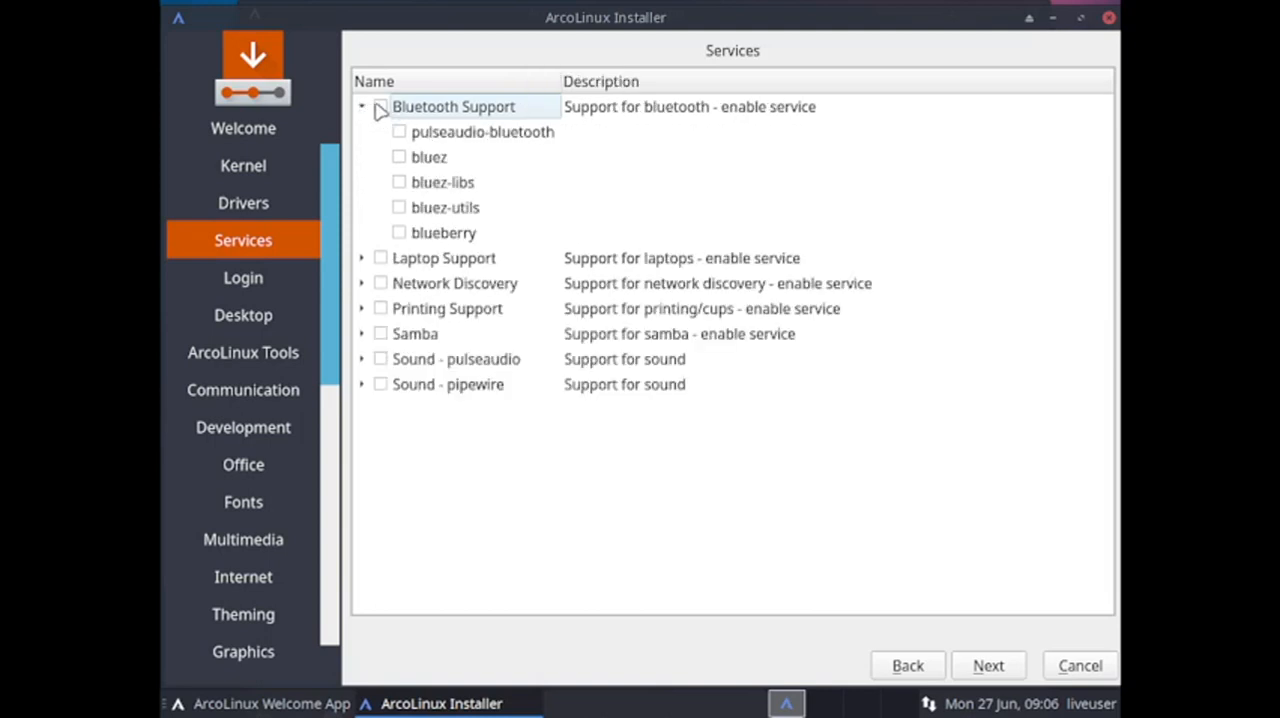
pyautogui.click(381, 107)
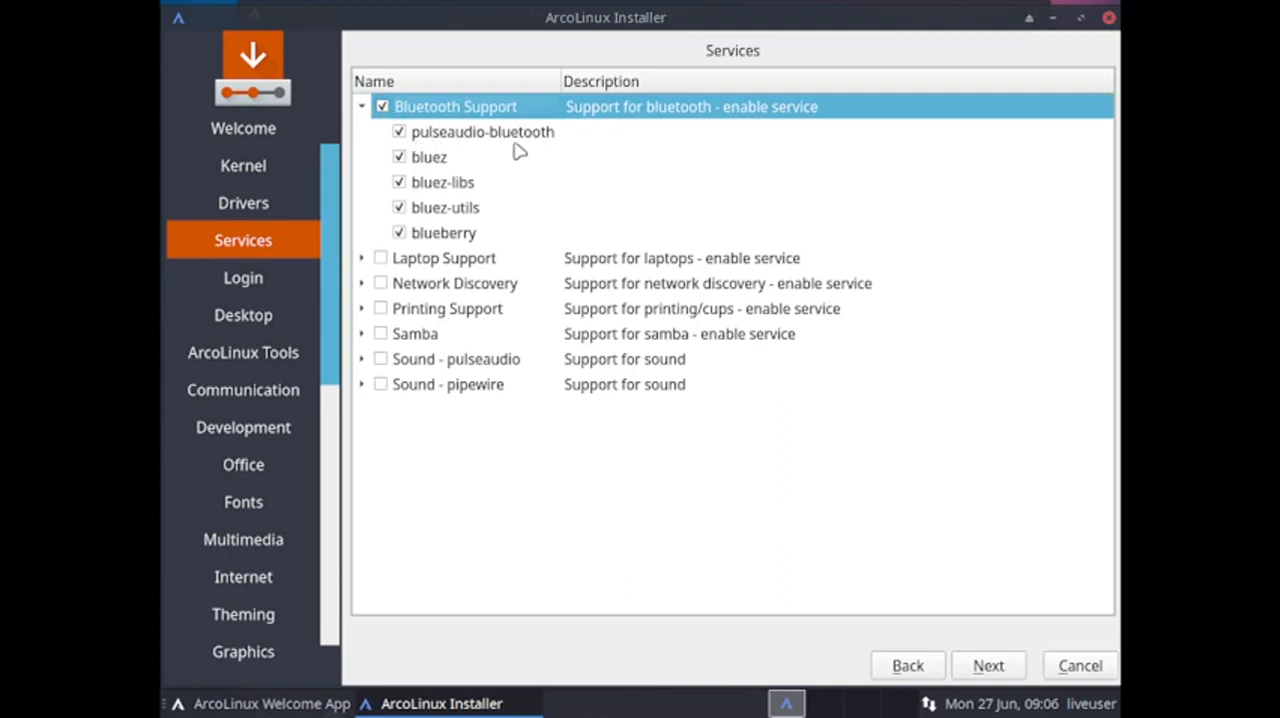
pyautogui.click(362, 259)
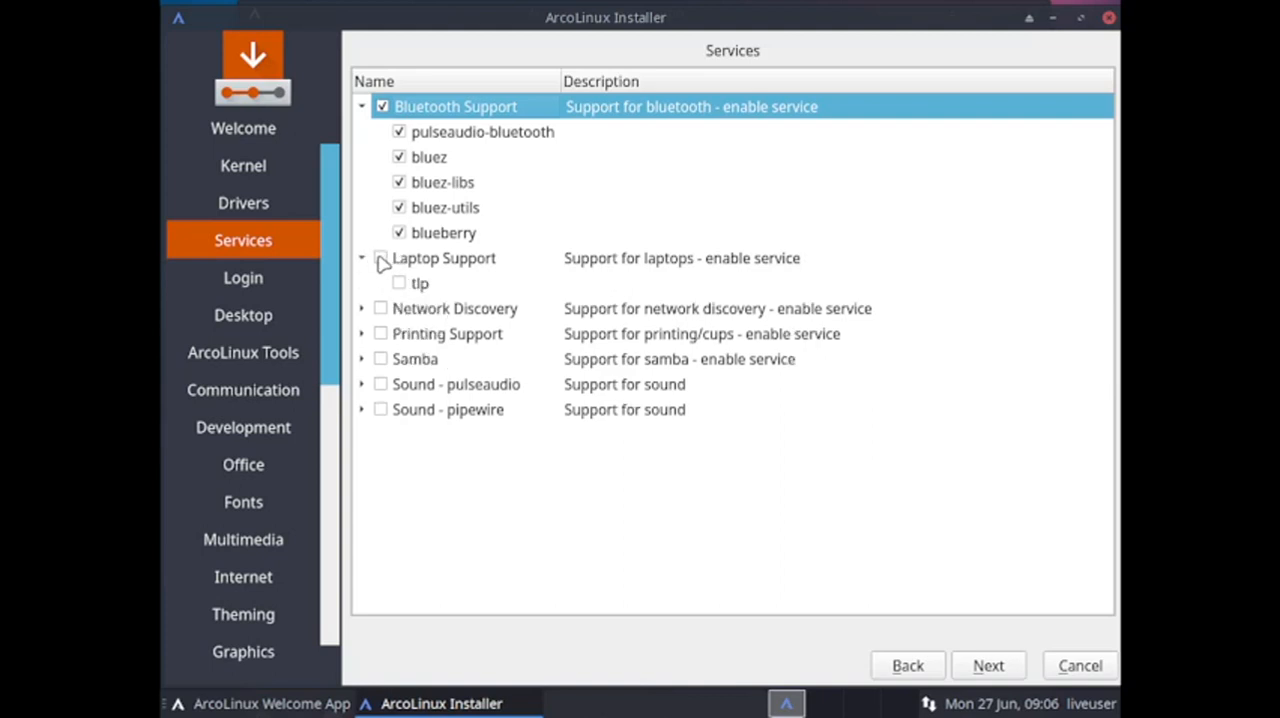
pyautogui.click(382, 259)
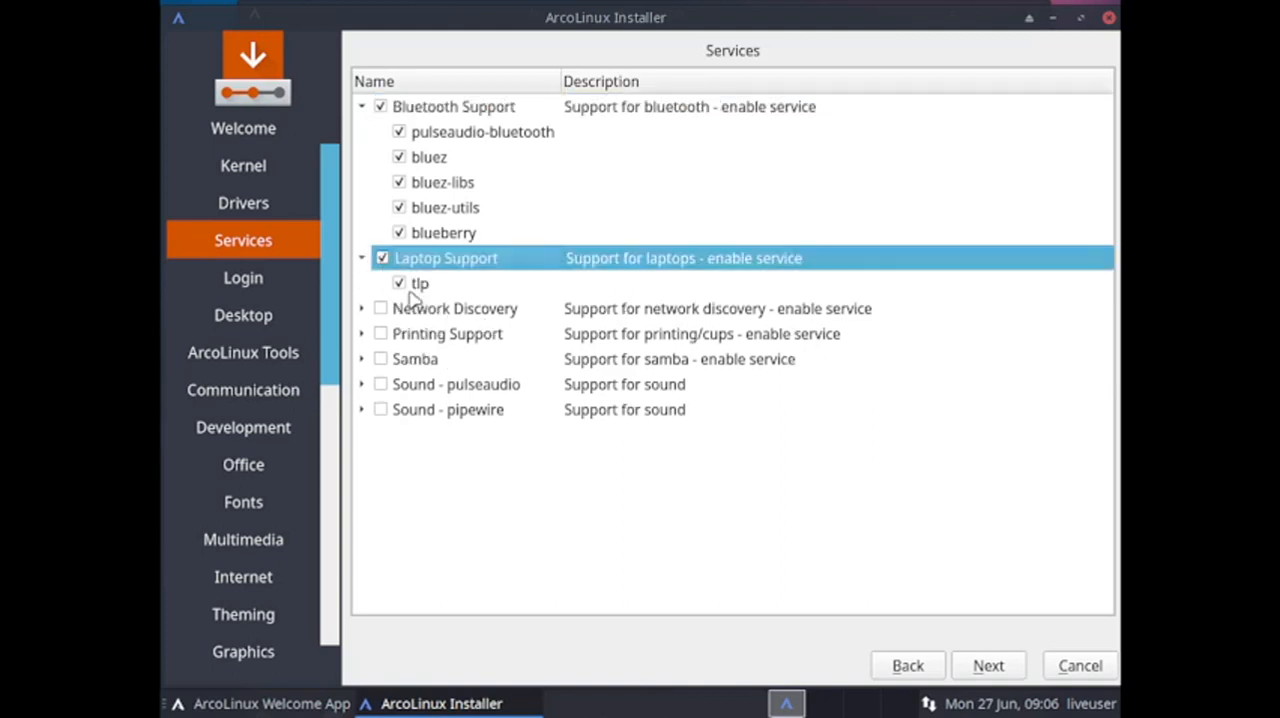
pyautogui.click(363, 309)
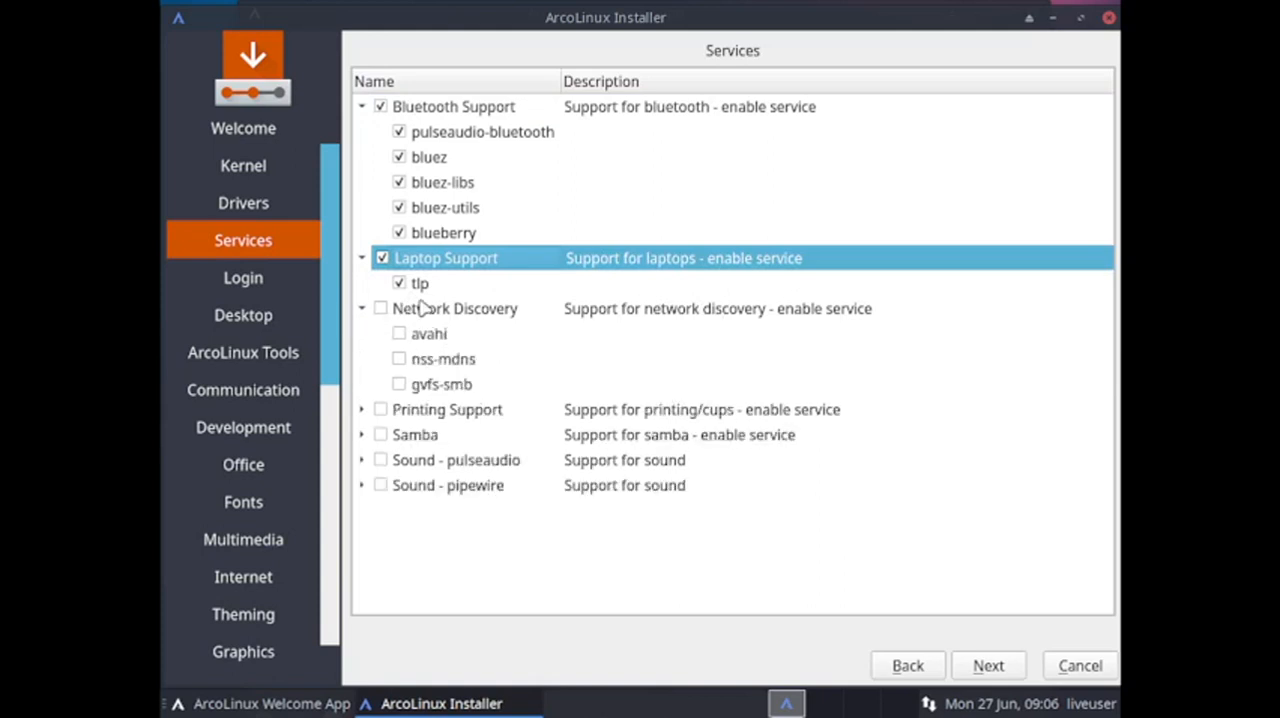
pyautogui.click(381, 310)
# Enable Printing Support with all of its packages, from cups through libcups.
pyautogui.click(361, 410)
pyautogui.scroll(-2, 548, 372)
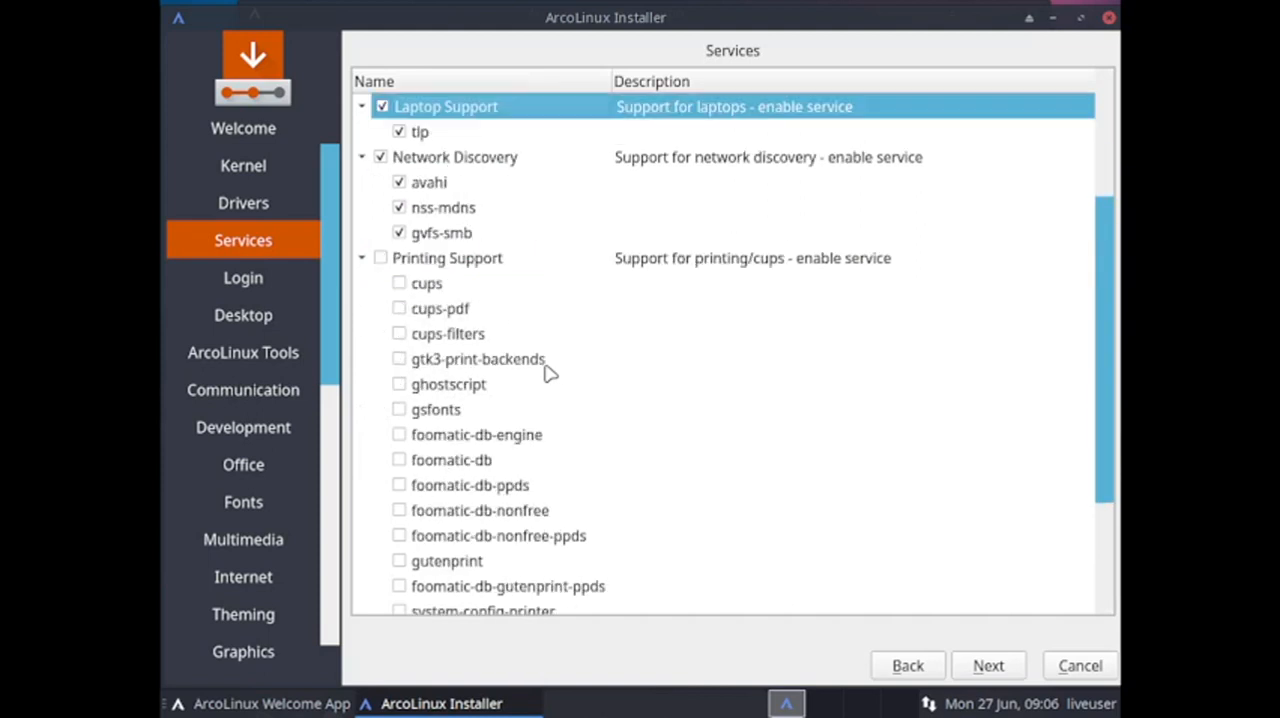
pyautogui.click(450, 258)
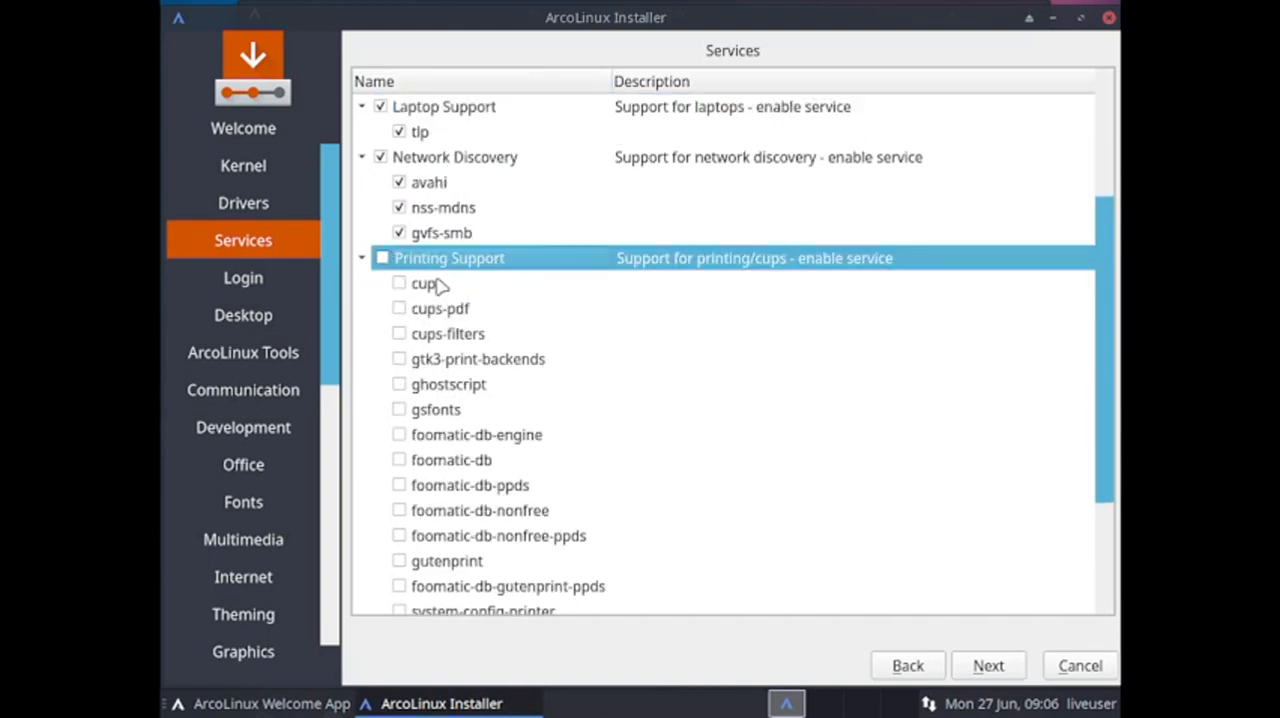
pyautogui.click(382, 258)
pyautogui.scroll(-1, 488, 380)
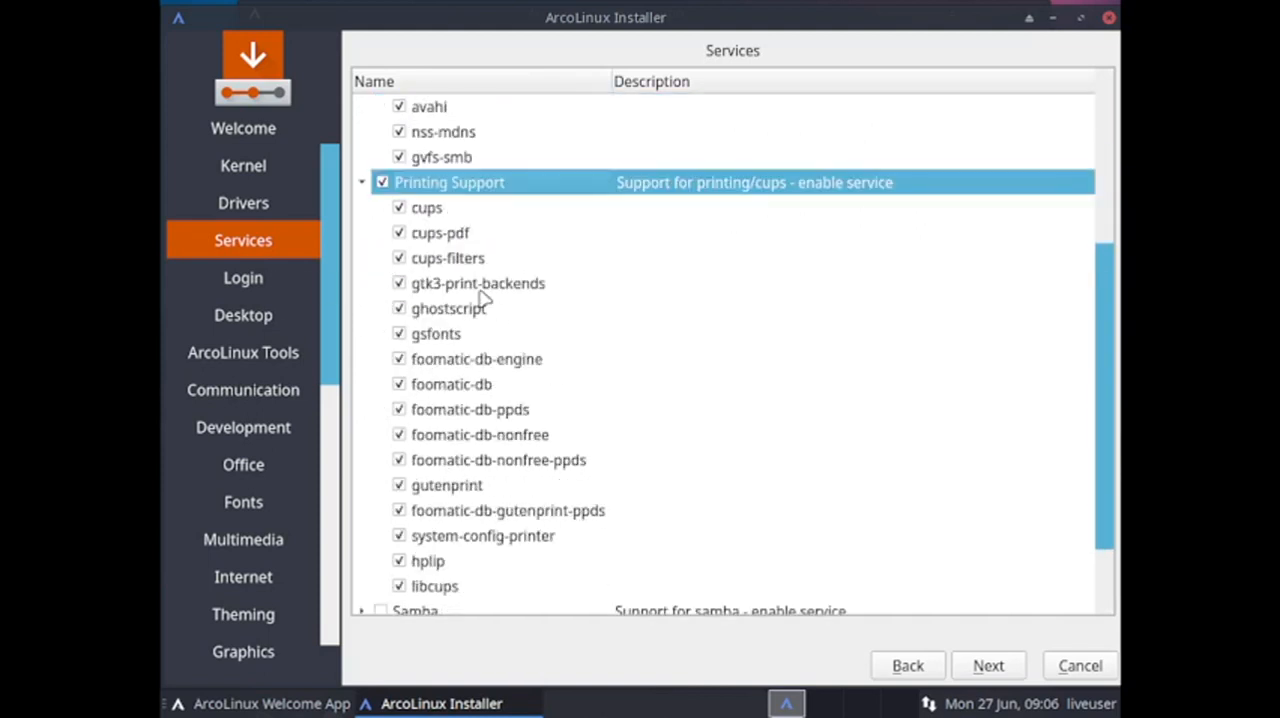
pyautogui.scroll(-1, 484, 300)
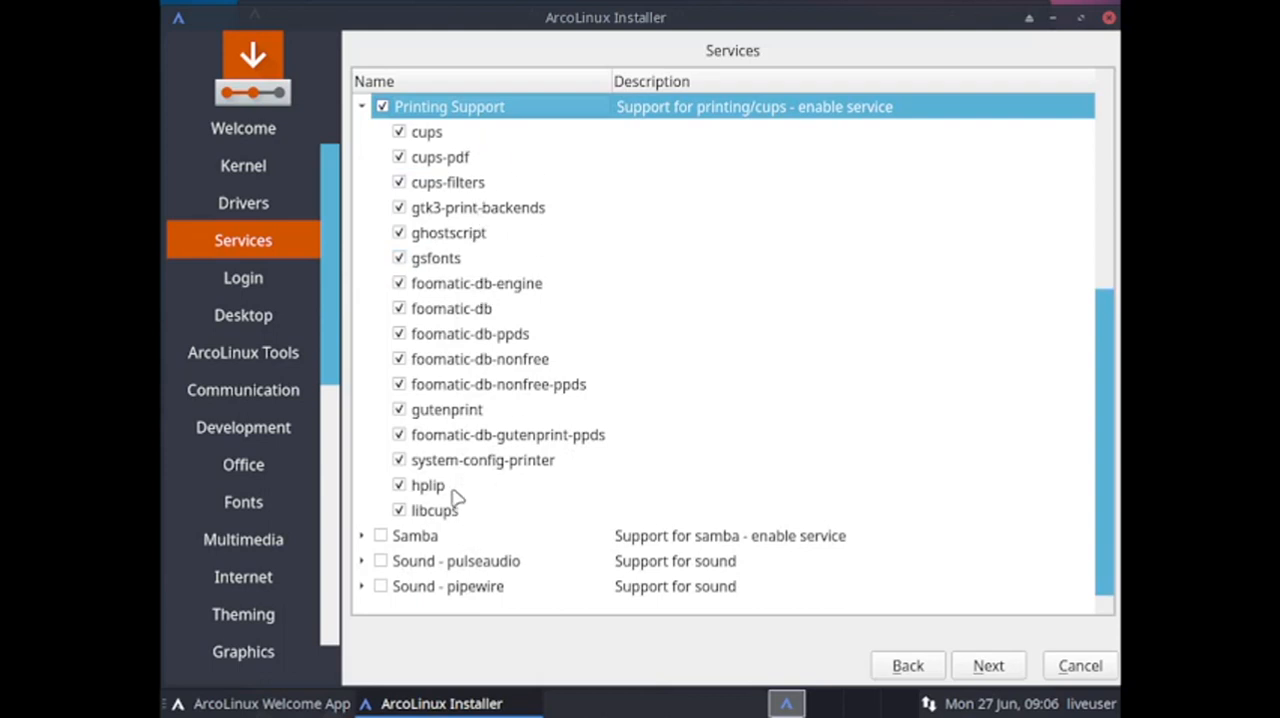
# Enable the Samba service with its samba and gvfs-smb packages.
pyautogui.click(364, 536)
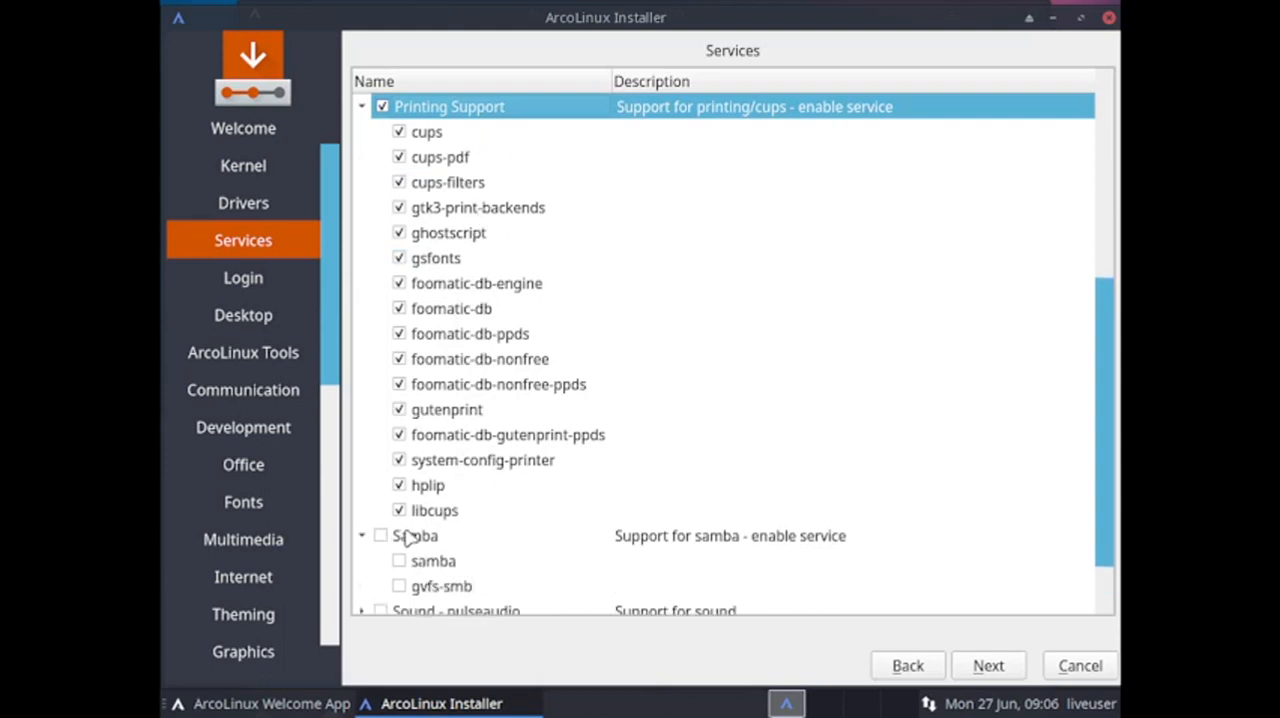
pyautogui.click(381, 536)
pyautogui.scroll(-1, 743, 466)
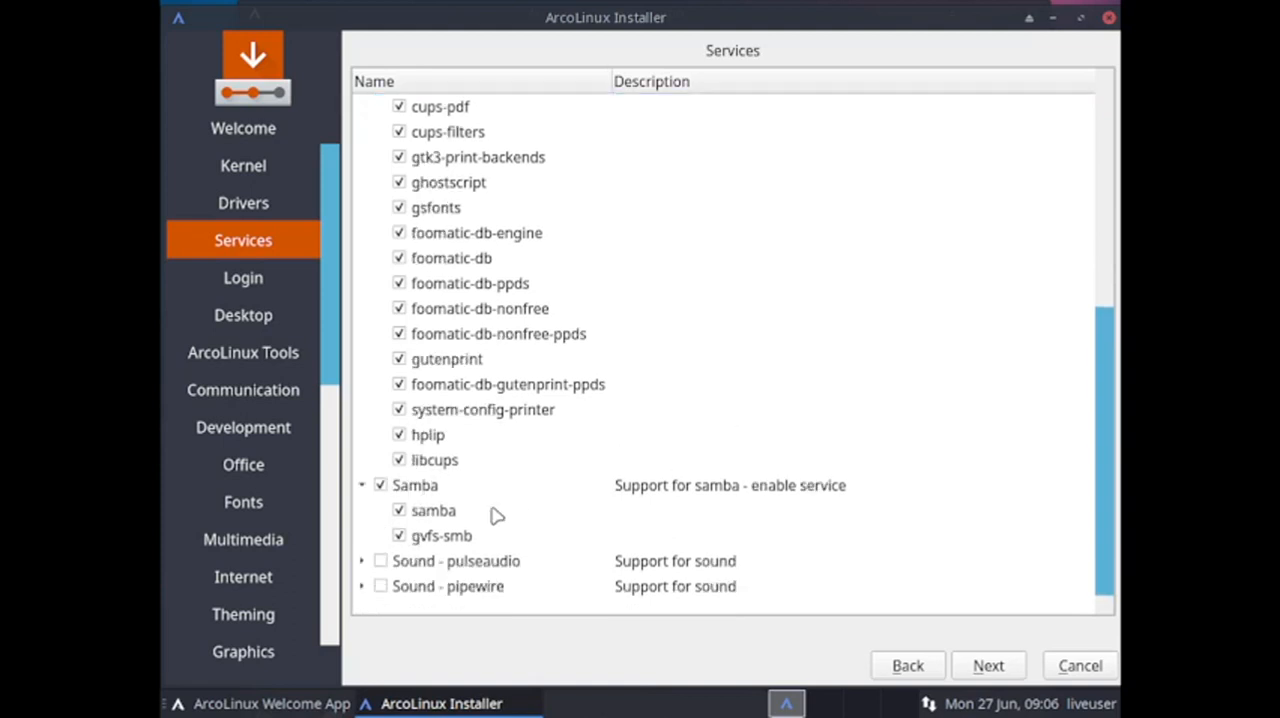
# Review the packages chosen under Bluetooth, laptop, network discovery, printing and Samba support.
pyautogui.scroll(1, 497, 516)
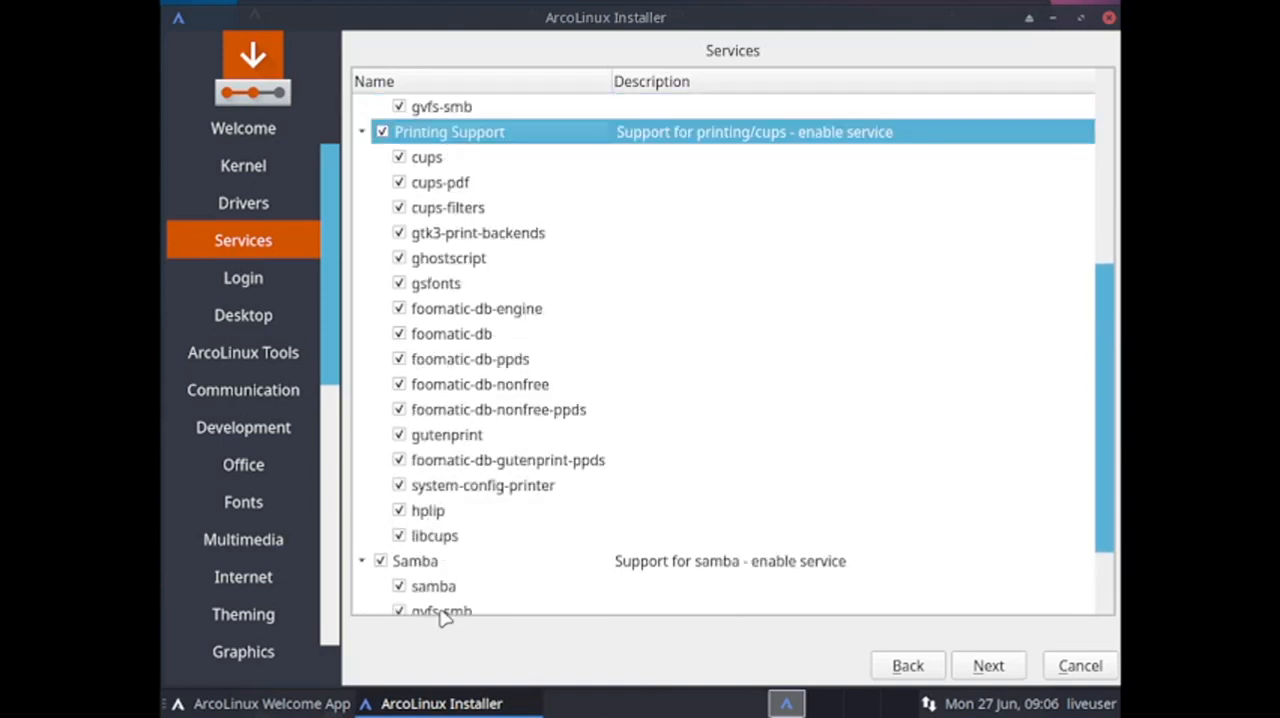
pyautogui.scroll(1, 533, 345)
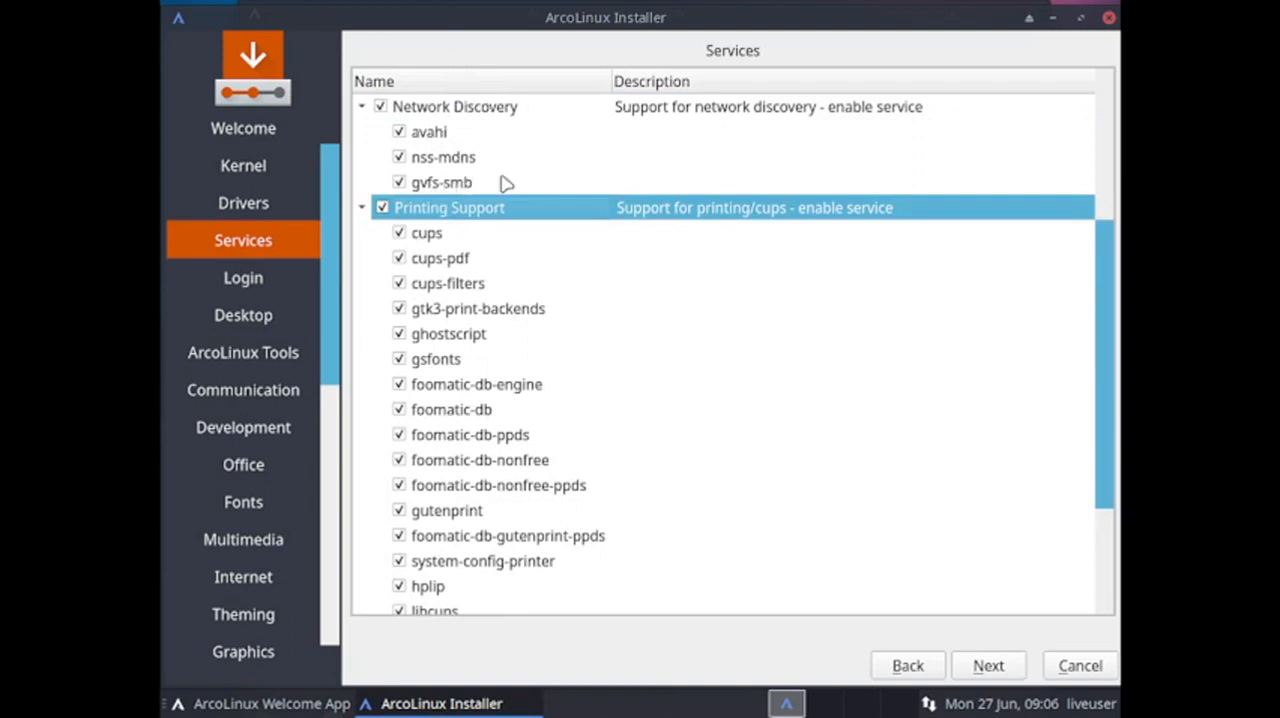
pyautogui.scroll(-1, 503, 517)
pyautogui.scroll(-1, 497, 591)
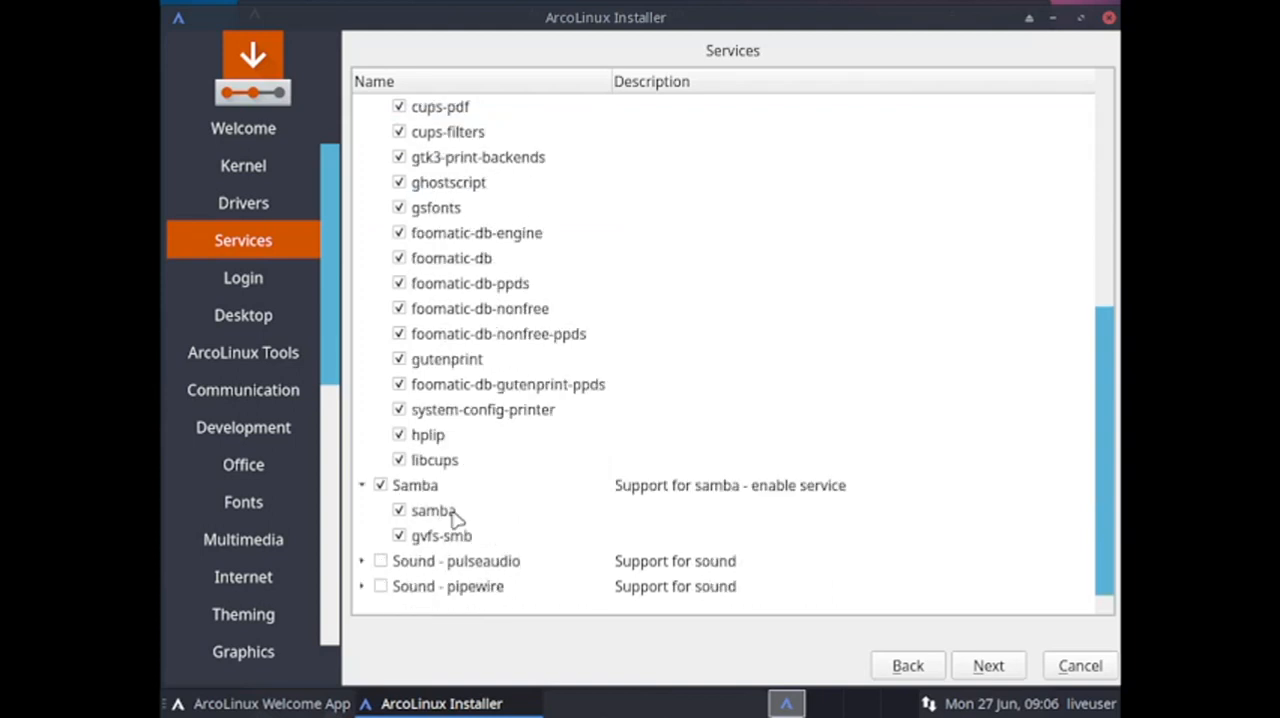
pyautogui.scroll(3, 500, 125)
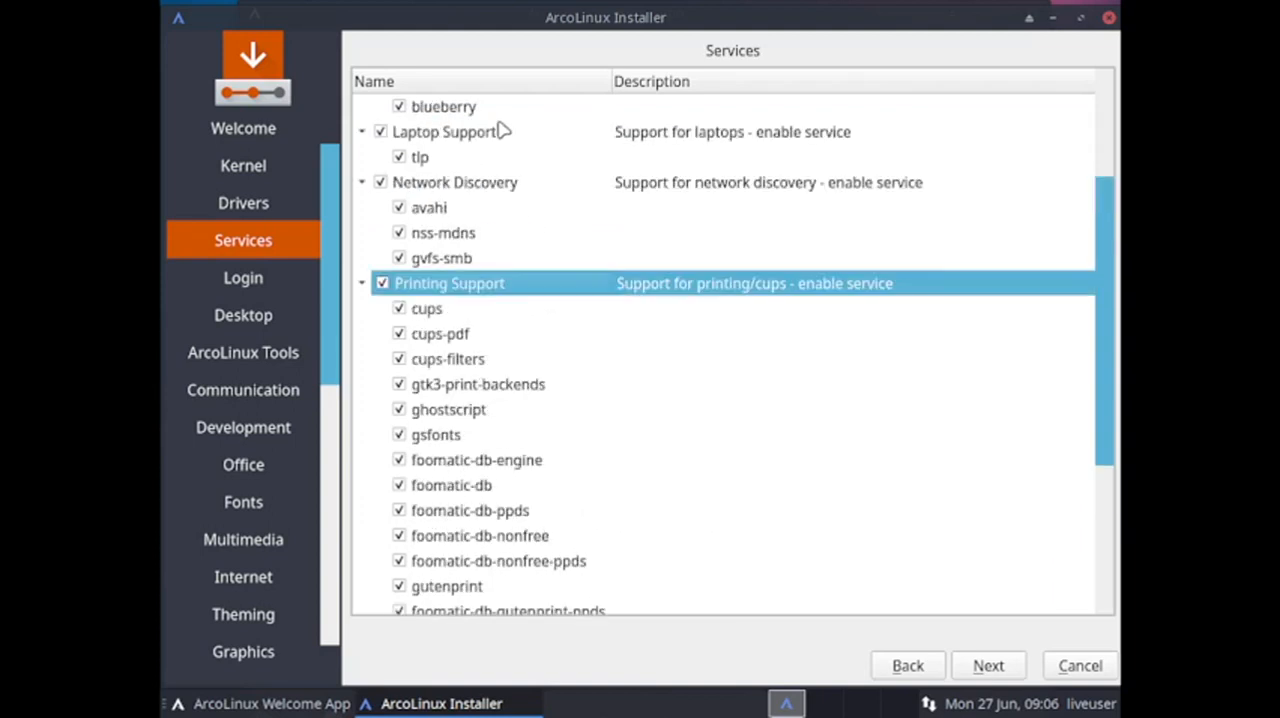
pyautogui.scroll(-3, 631, 336)
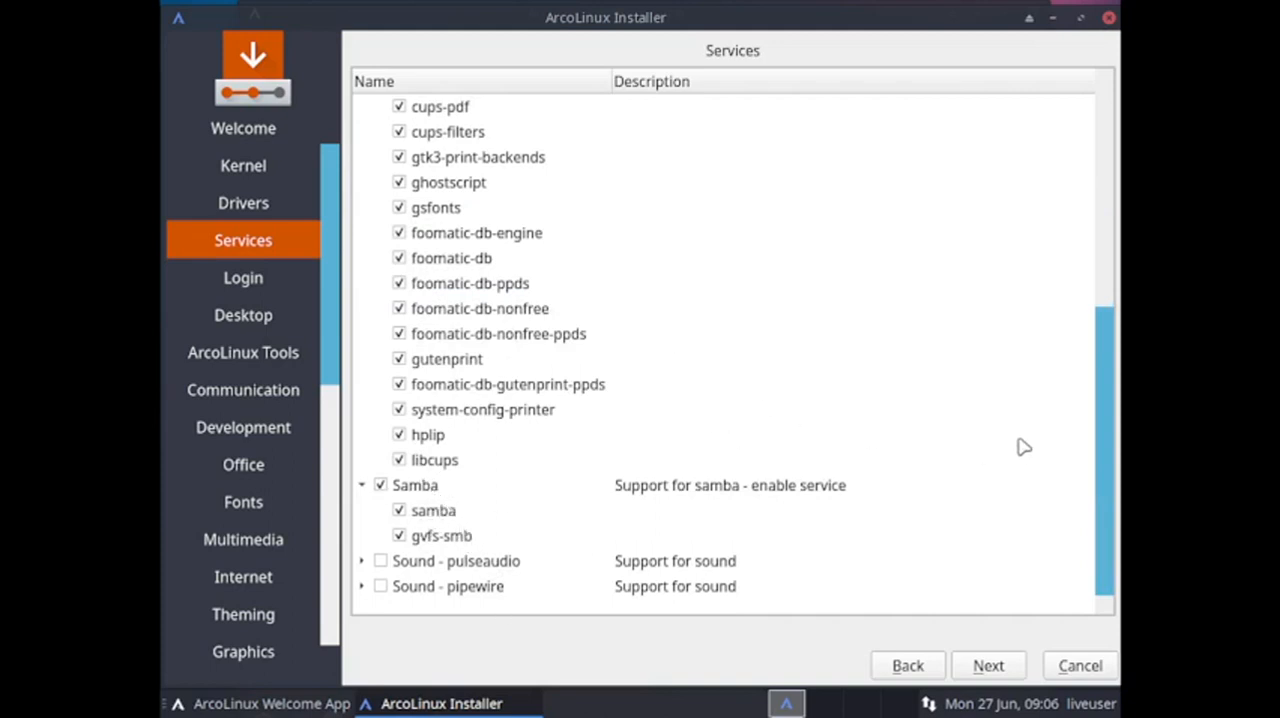
pyautogui.scroll(5, 677, 311)
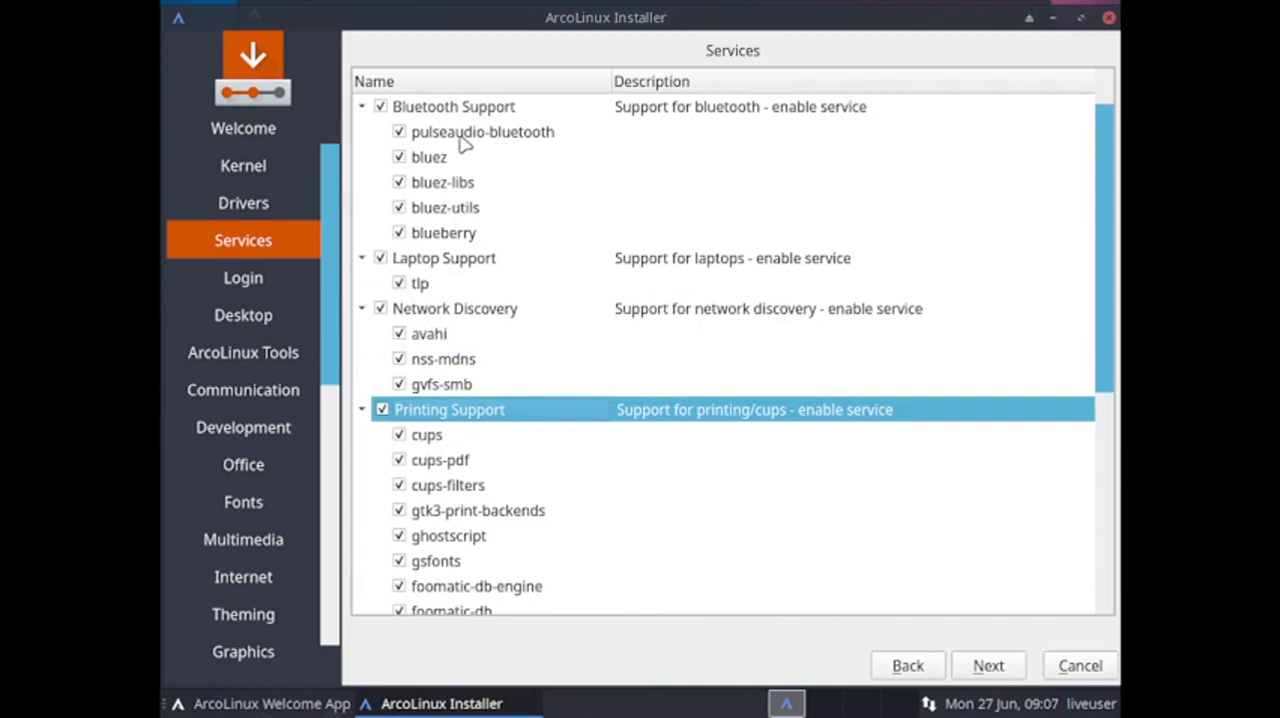
pyautogui.scroll(-5, 550, 155)
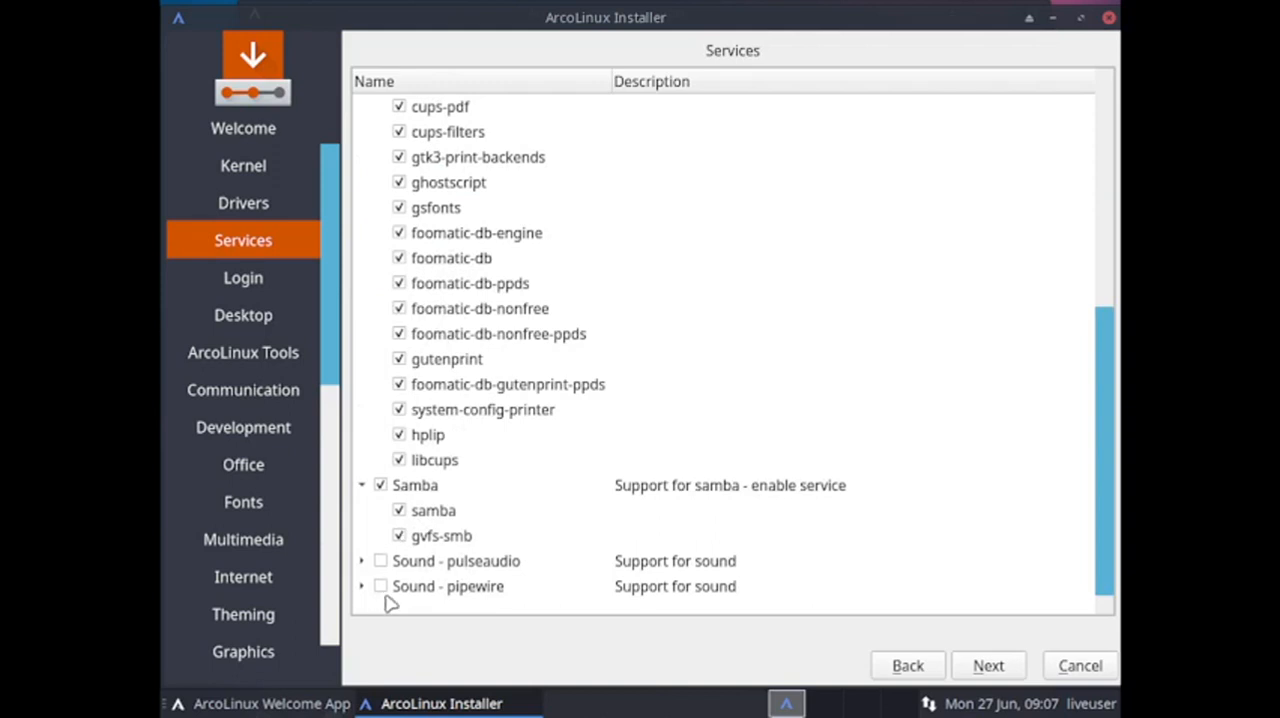
pyautogui.click(363, 587)
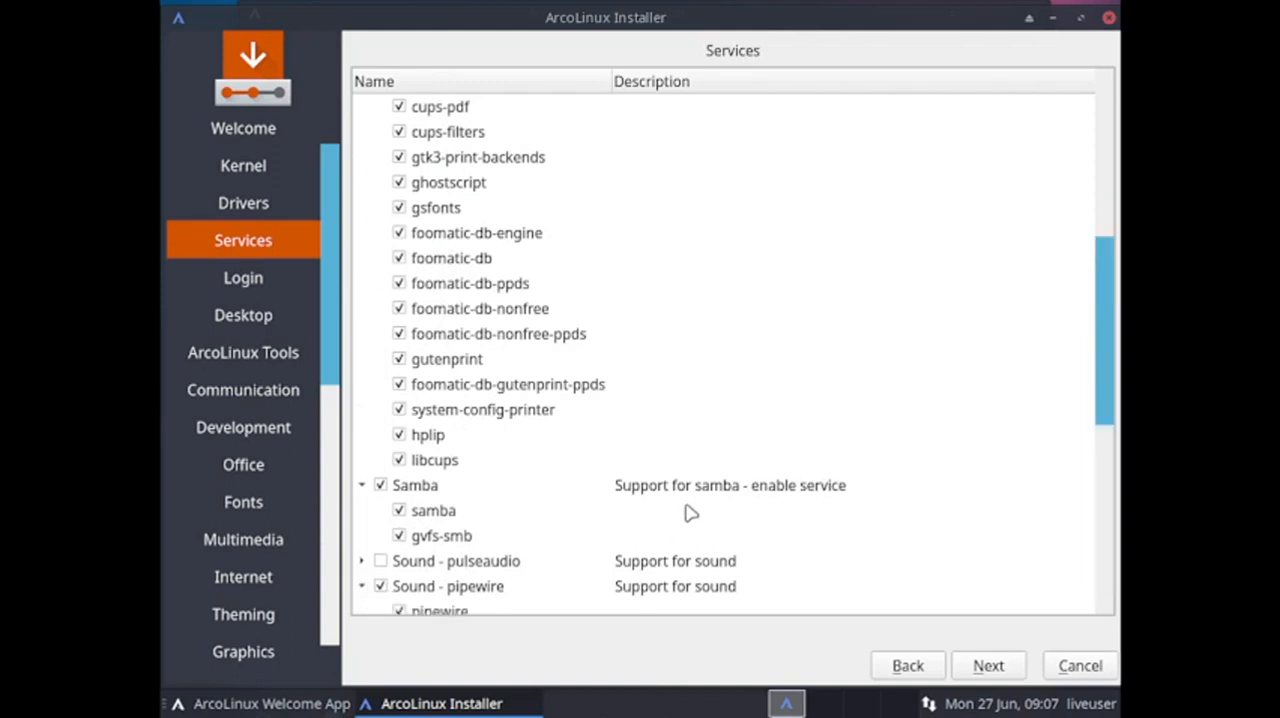
pyautogui.scroll(-4, 690, 513)
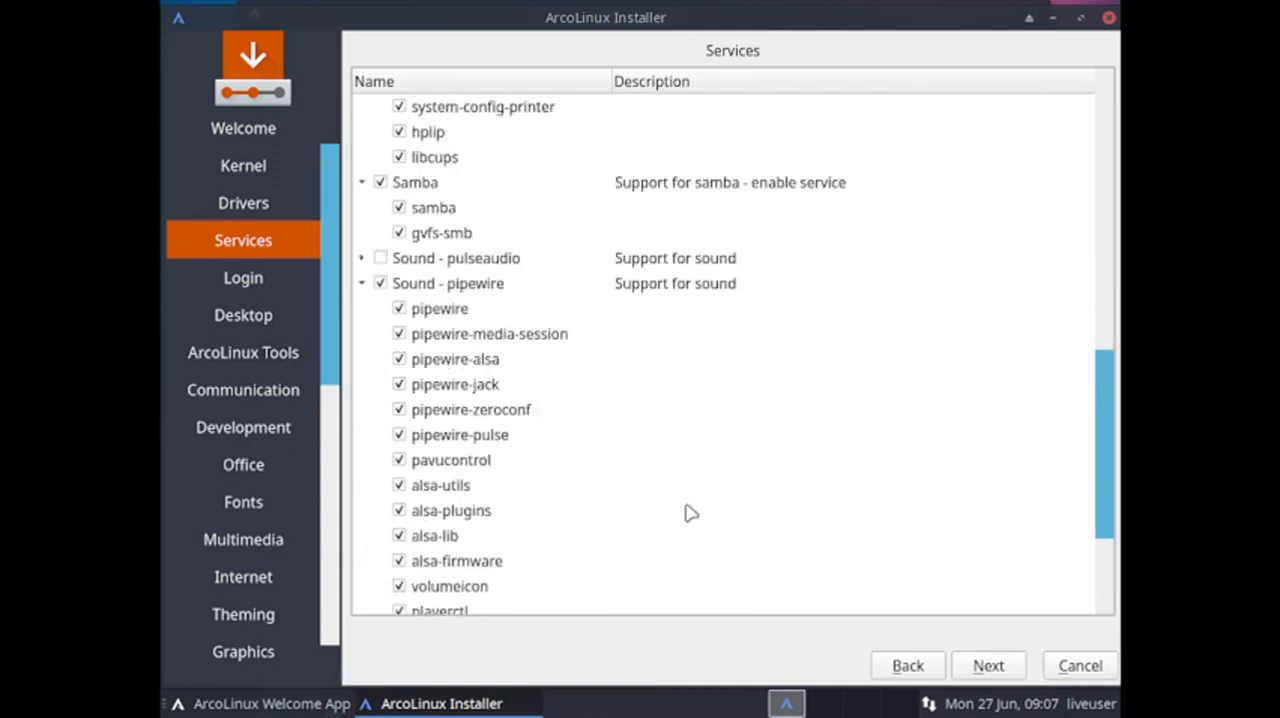
pyautogui.scroll(-2, 690, 513)
pyautogui.scroll(4, 690, 513)
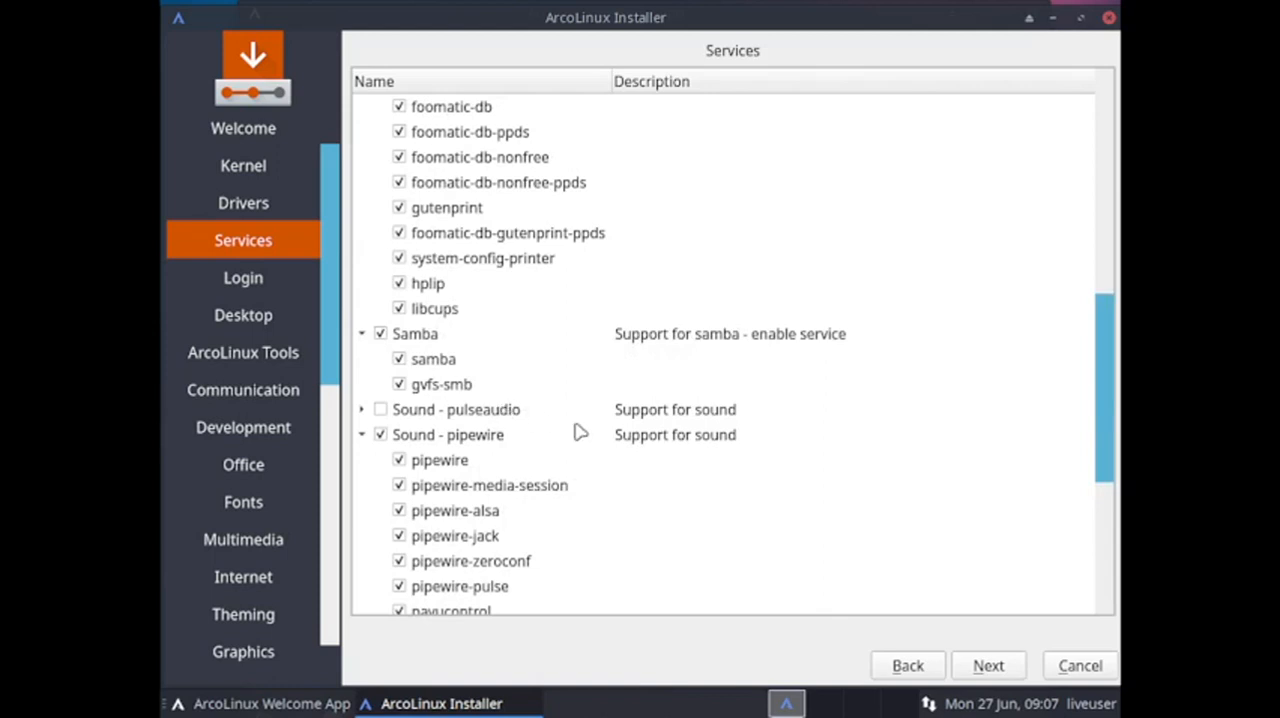
pyautogui.scroll(5, 523, 409)
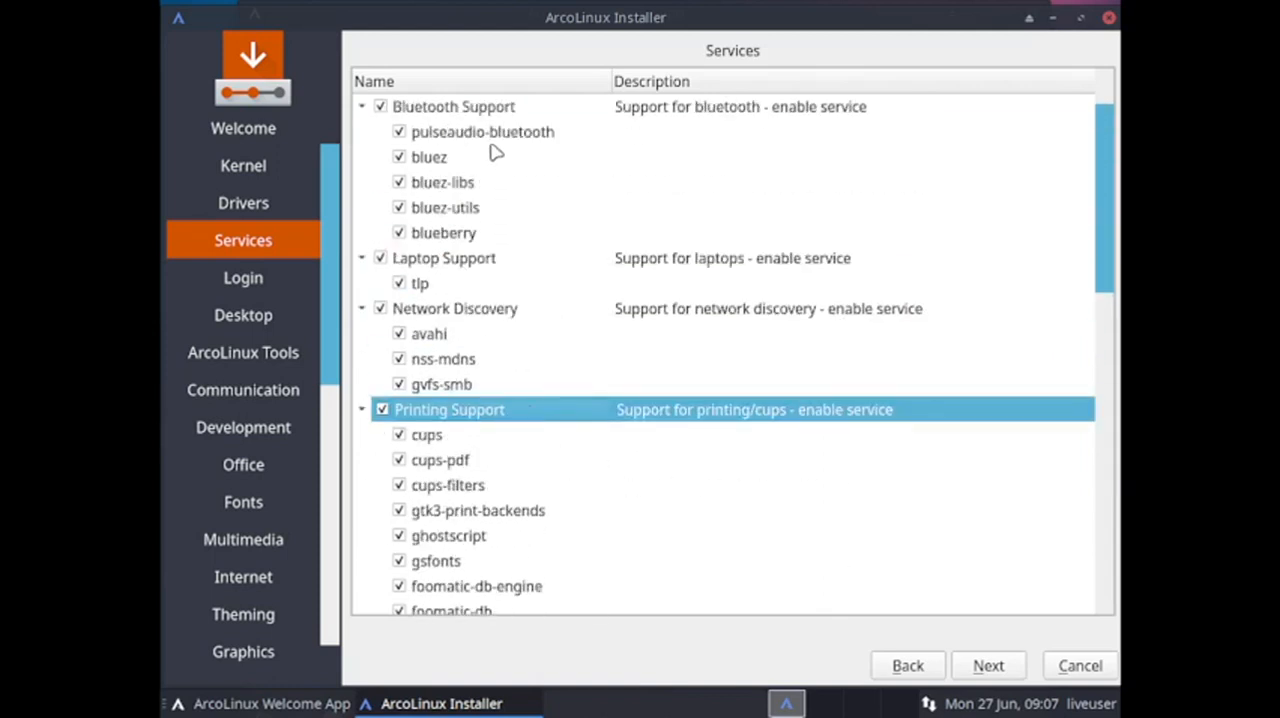
pyautogui.scroll(-4, 523, 409)
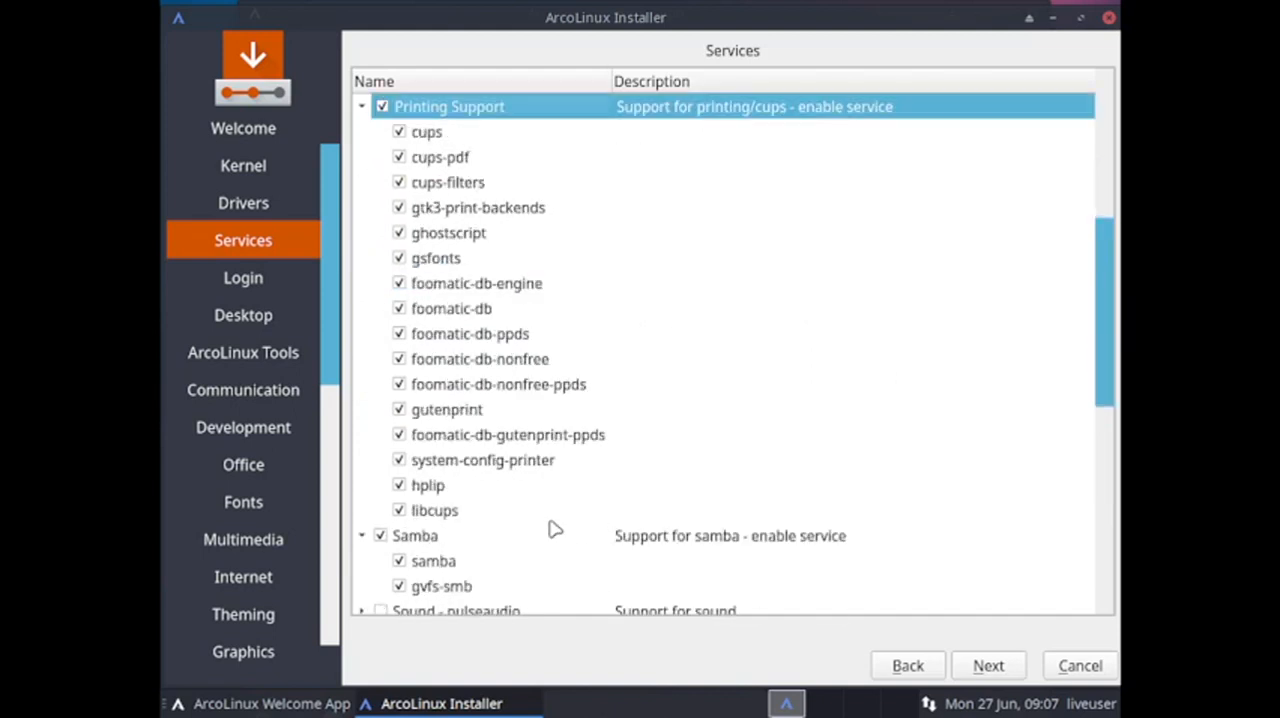
pyautogui.scroll(-1, 545, 528)
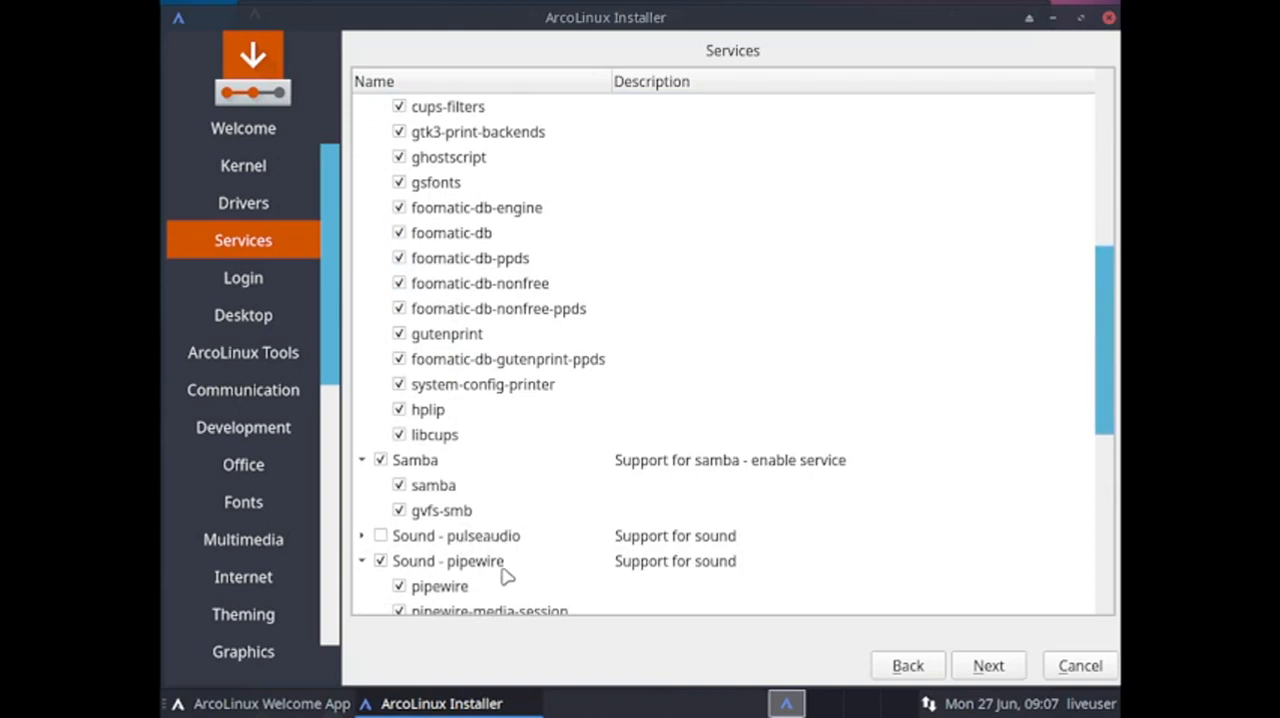
pyautogui.scroll(-2, 500, 571)
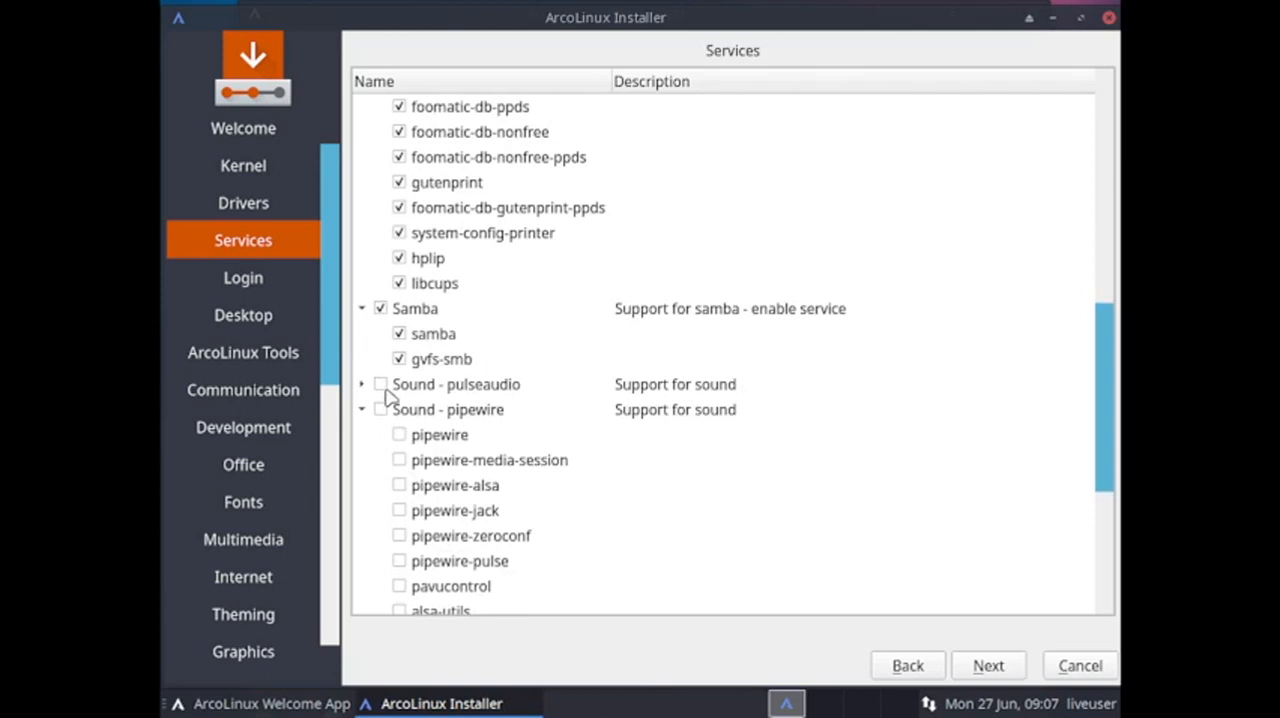
# Select Sound - pulseaudio for sound support and expand its package list.
pyautogui.click(381, 384)
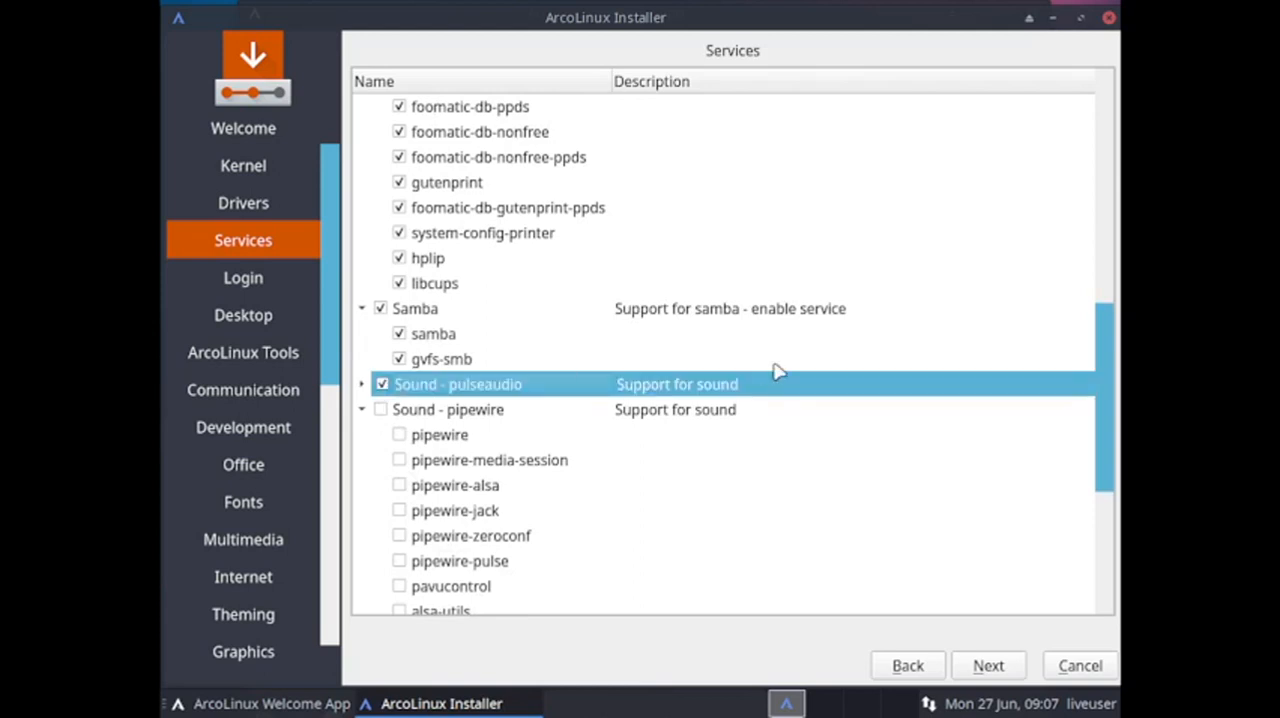
pyautogui.click(362, 384)
pyautogui.scroll(-1, 575, 460)
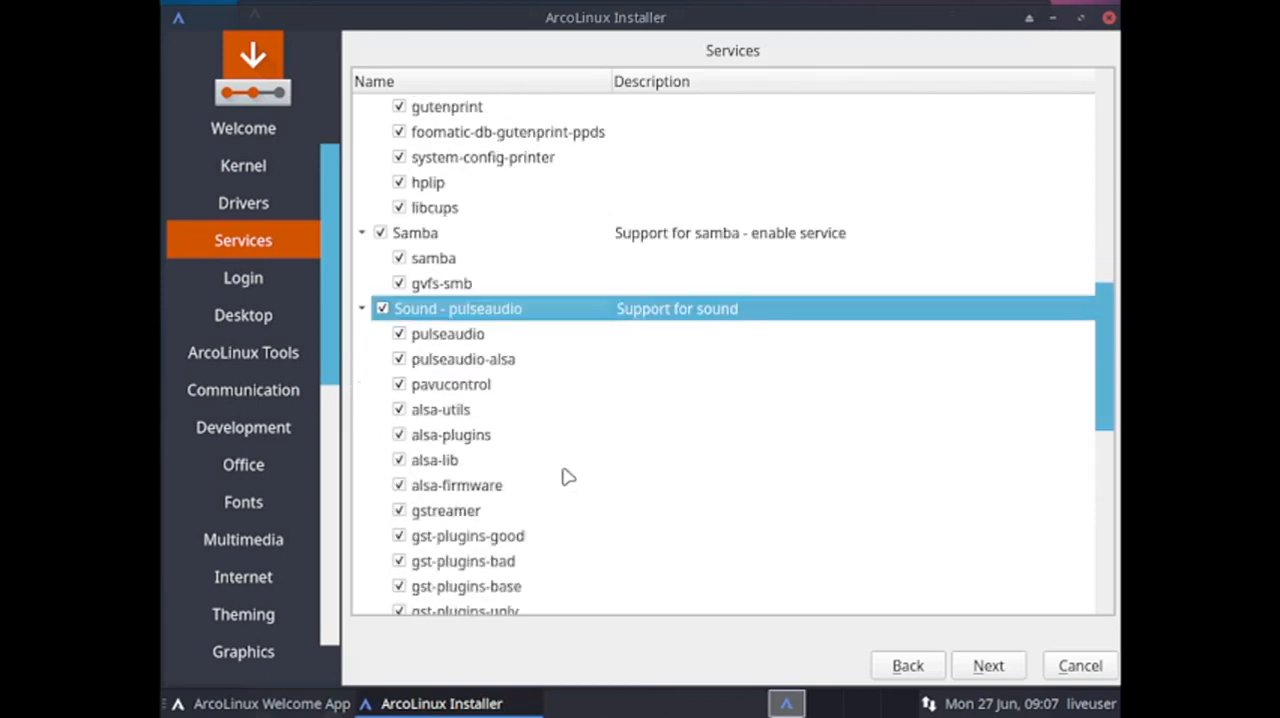
# Review the selected Bluetooth, laptop, network discovery, printing, Samba and PulseAudio packages and compare them with the unselected Sound - pipewire package list.
pyautogui.scroll(2, 540, 455)
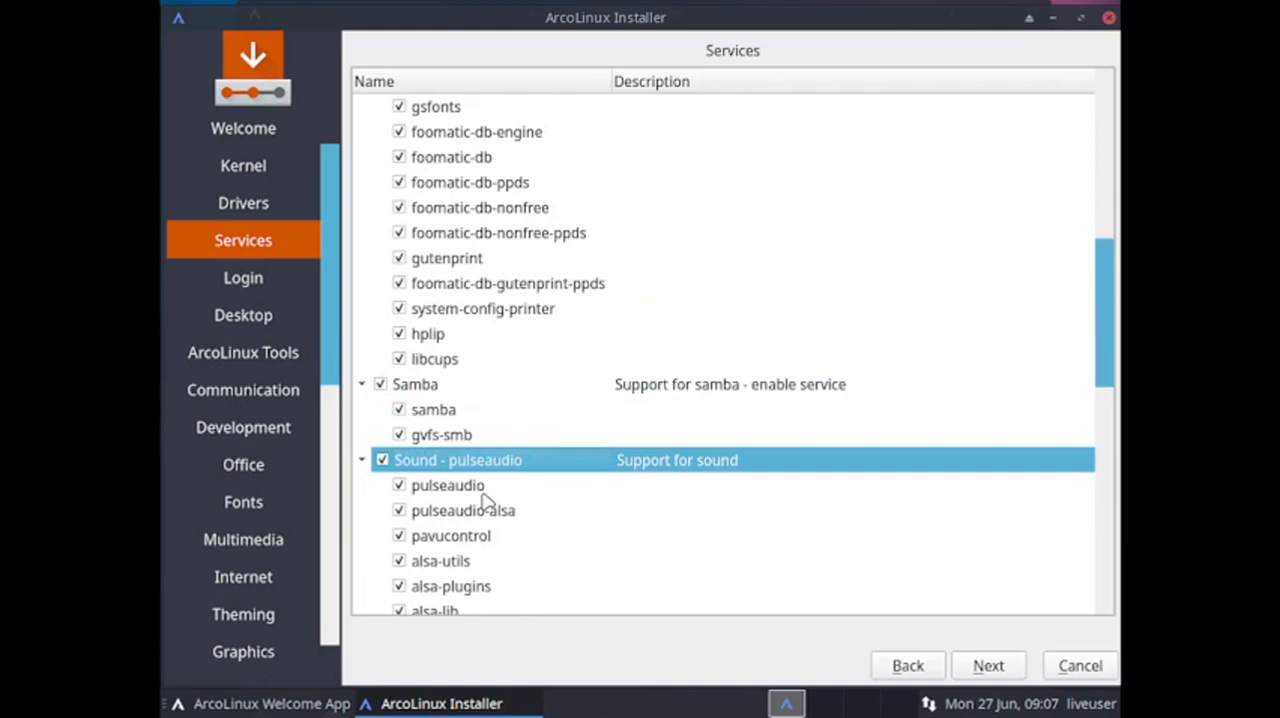
pyautogui.scroll(6, 485, 502)
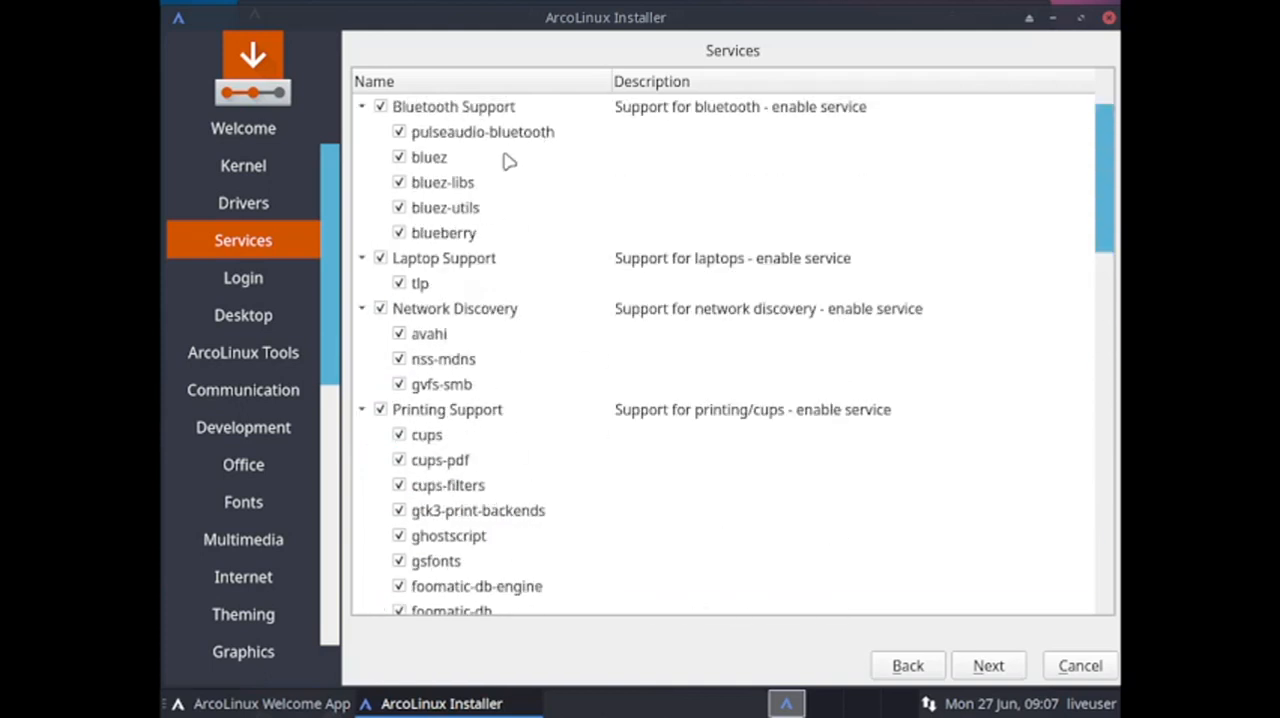
pyautogui.scroll(-3, 665, 102)
pyautogui.scroll(-10, 665, 102)
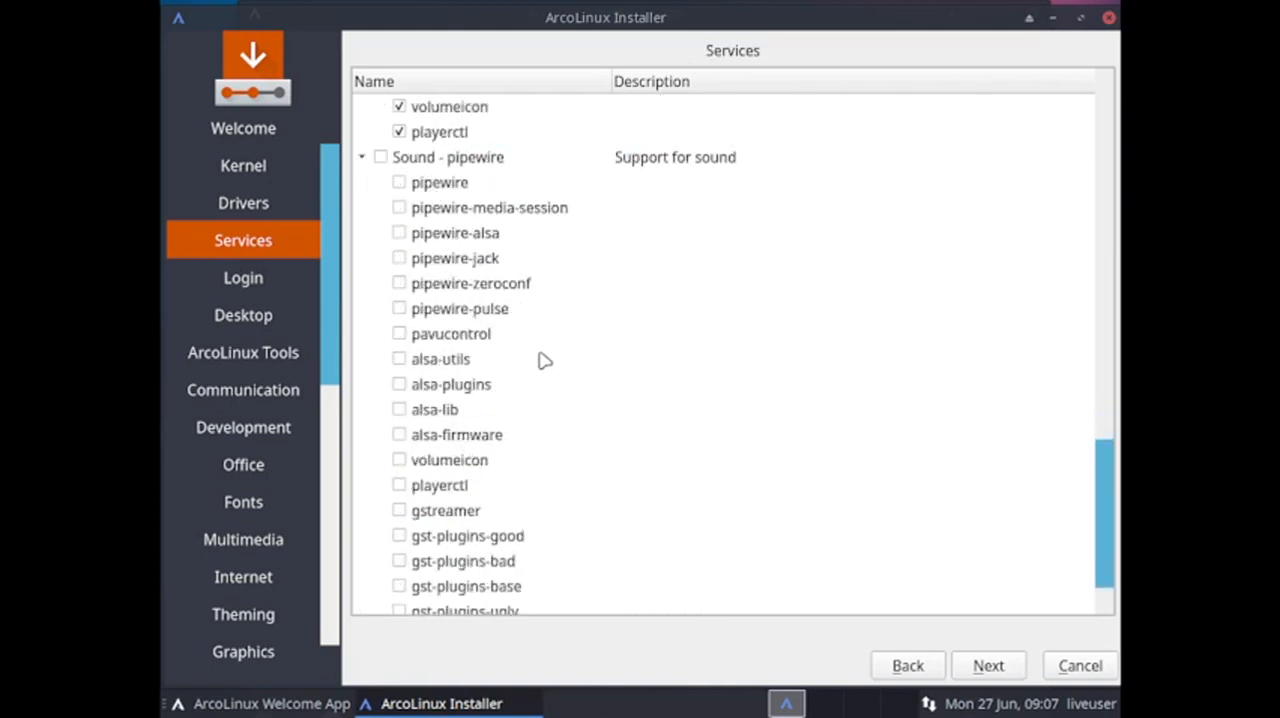
pyautogui.scroll(-1, 545, 360)
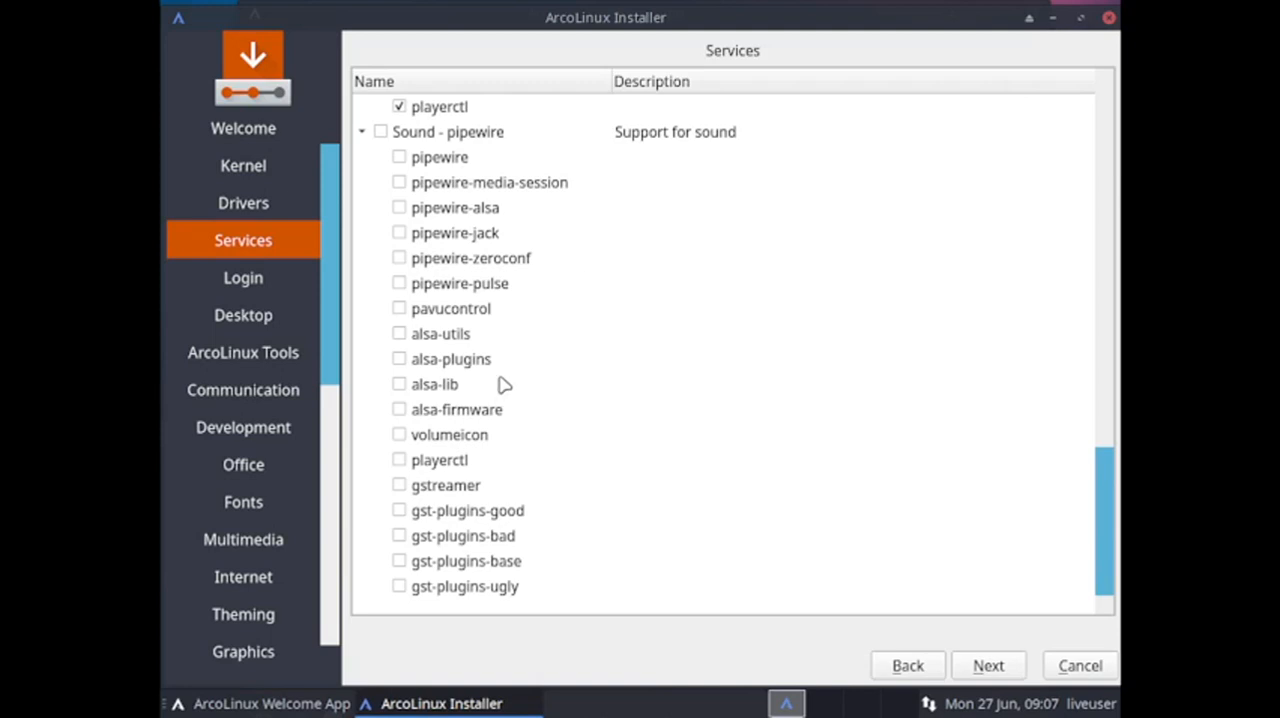
pyautogui.scroll(3, 505, 384)
pyautogui.scroll(-3, 505, 382)
pyautogui.scroll(10, 505, 378)
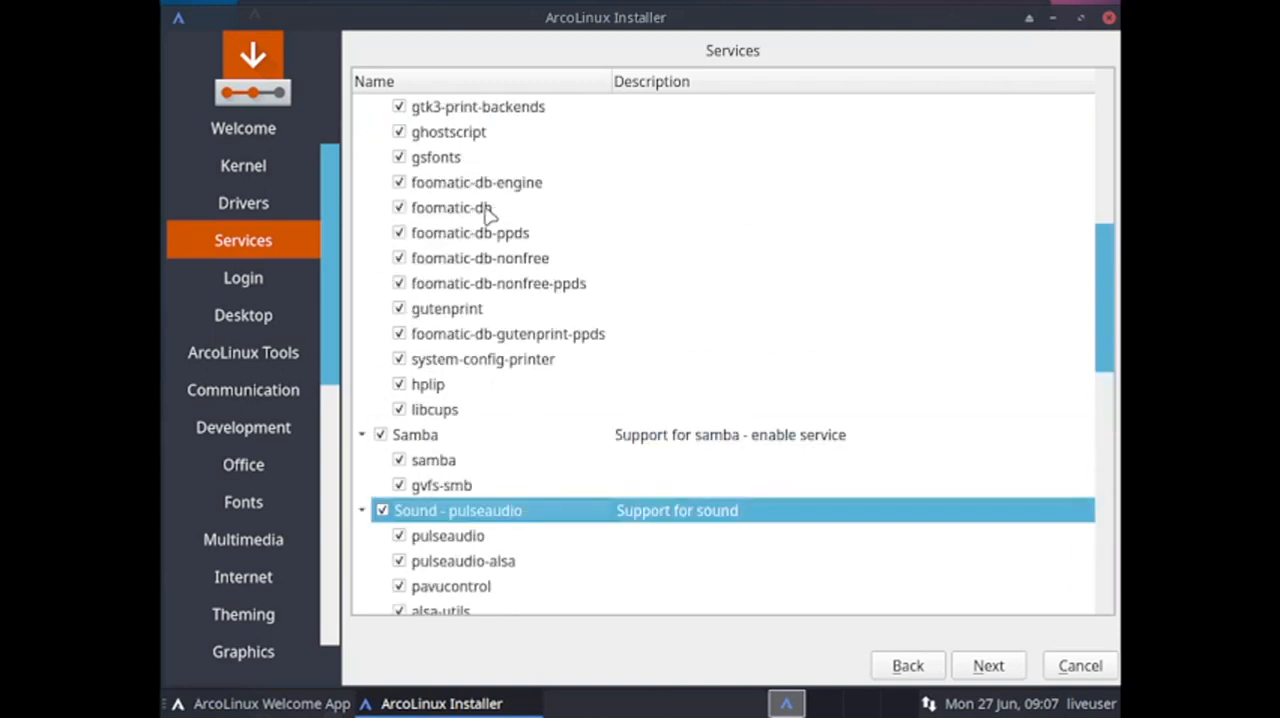
pyautogui.scroll(5, 487, 195)
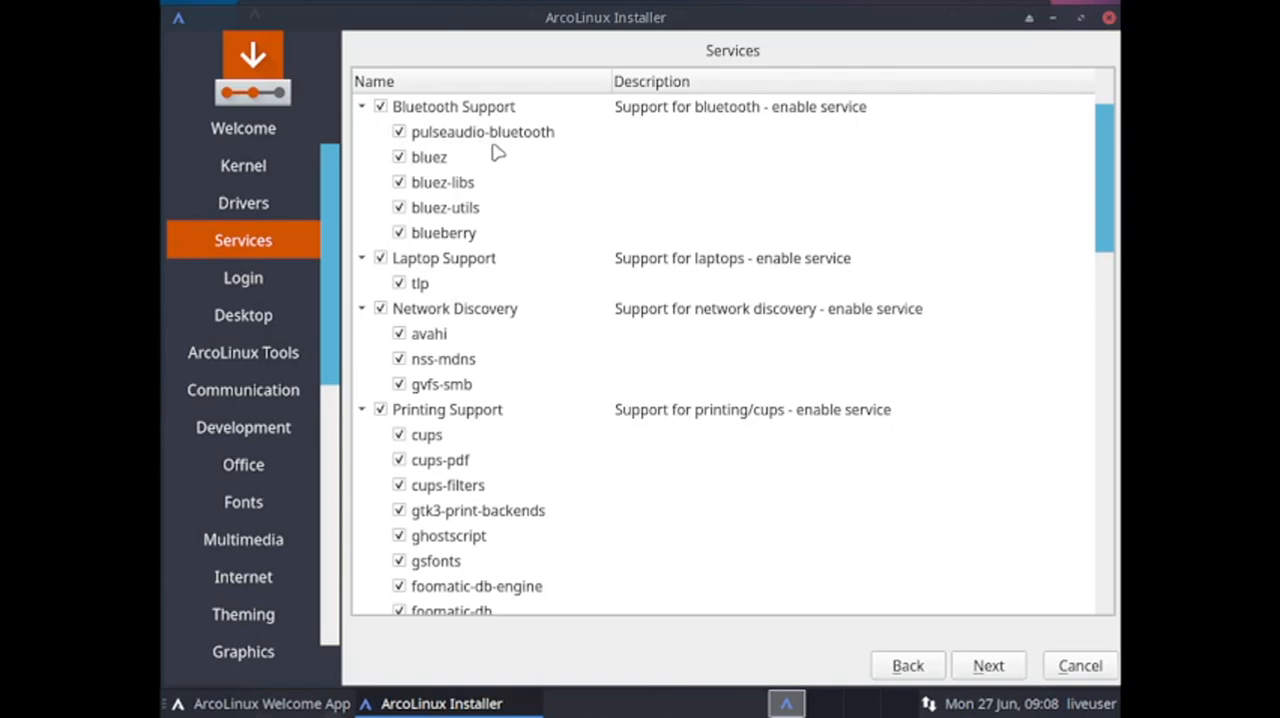
pyautogui.scroll(-5, 497, 152)
pyautogui.scroll(-15, 500, 152)
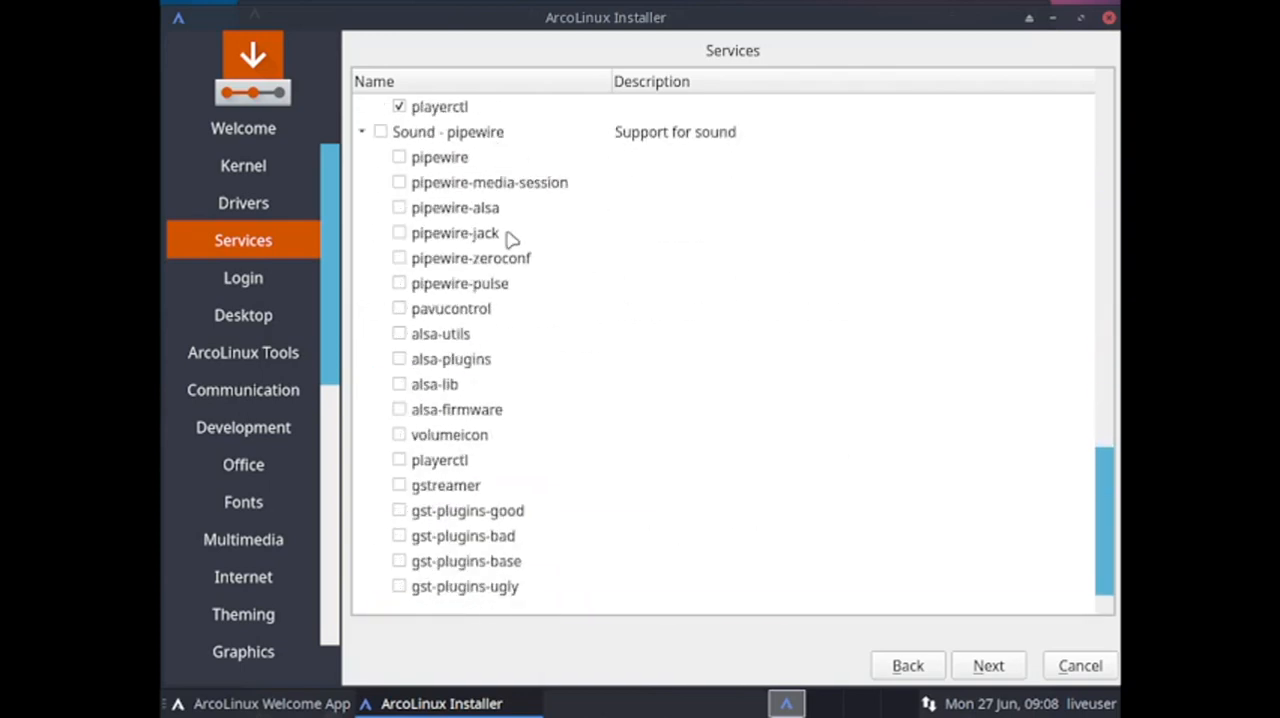
pyautogui.scroll(1, 440, 262)
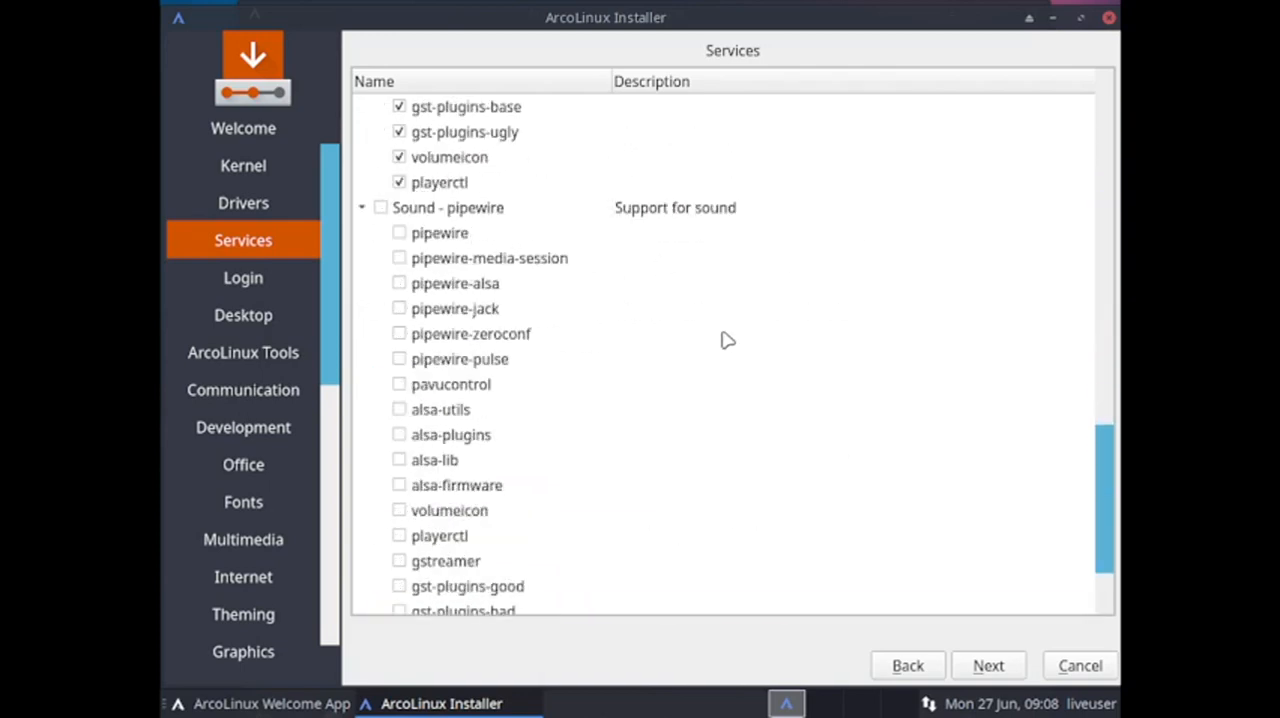
pyautogui.scroll(2, 726, 341)
pyautogui.scroll(7, 727, 341)
pyautogui.scroll(-10, 727, 341)
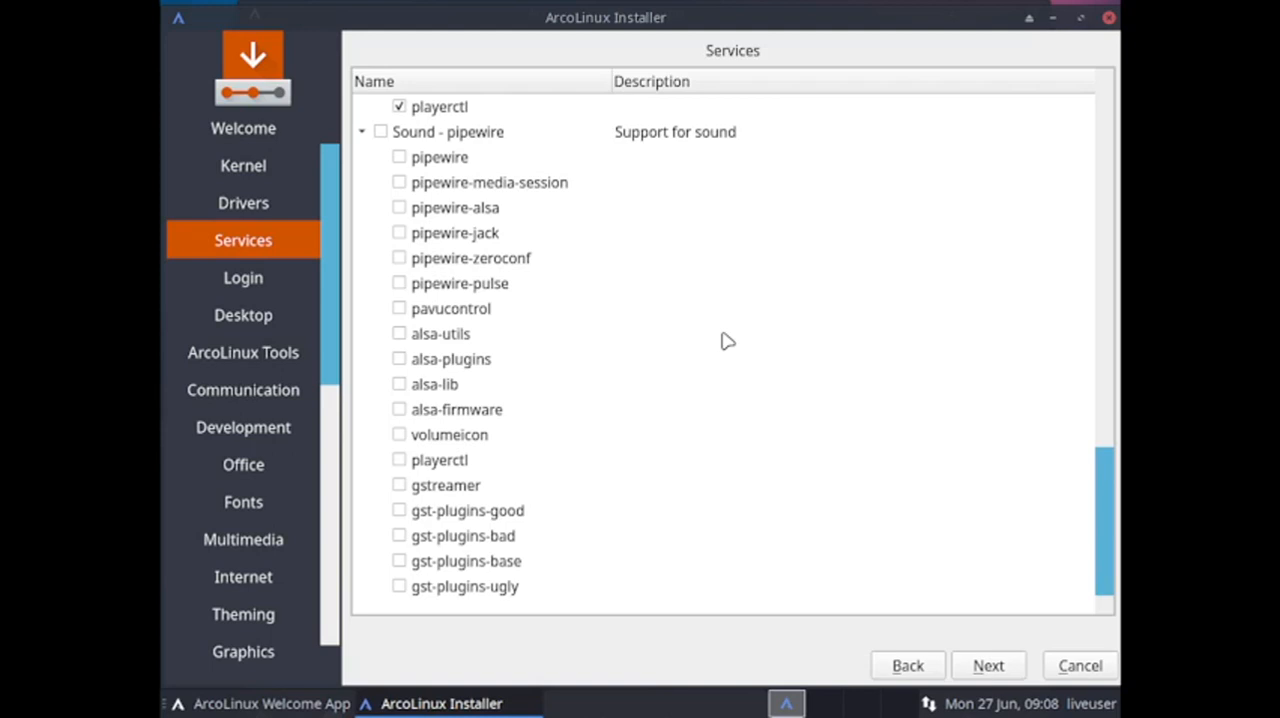
pyautogui.scroll(15, 677, 326)
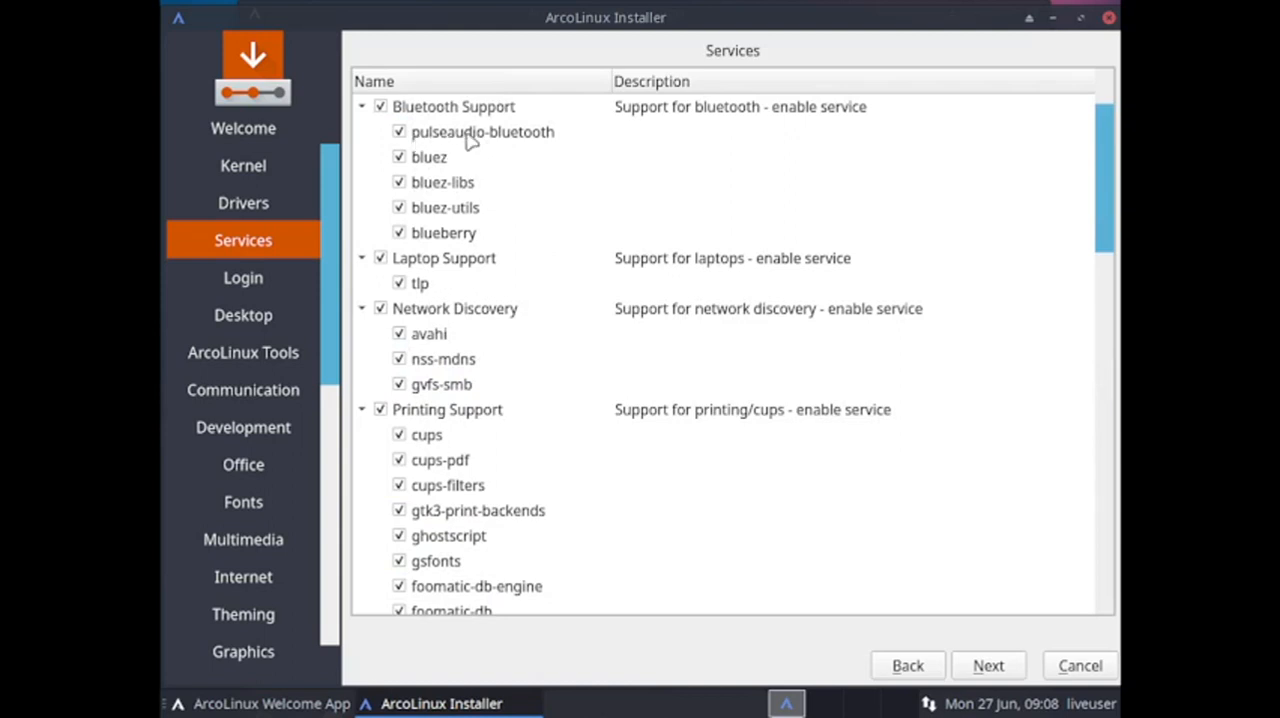
pyautogui.scroll(-15, 730, 143)
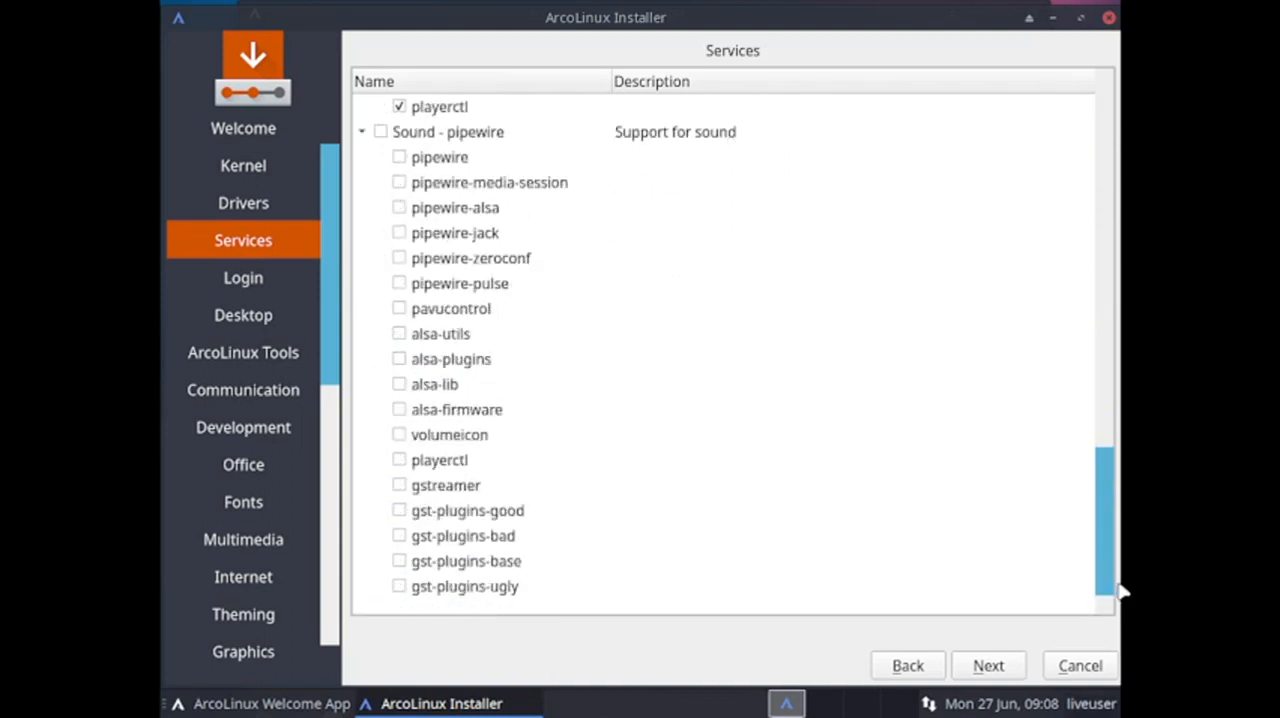
pyautogui.scroll(4, 850, 533)
pyautogui.scroll(-3, 849, 533)
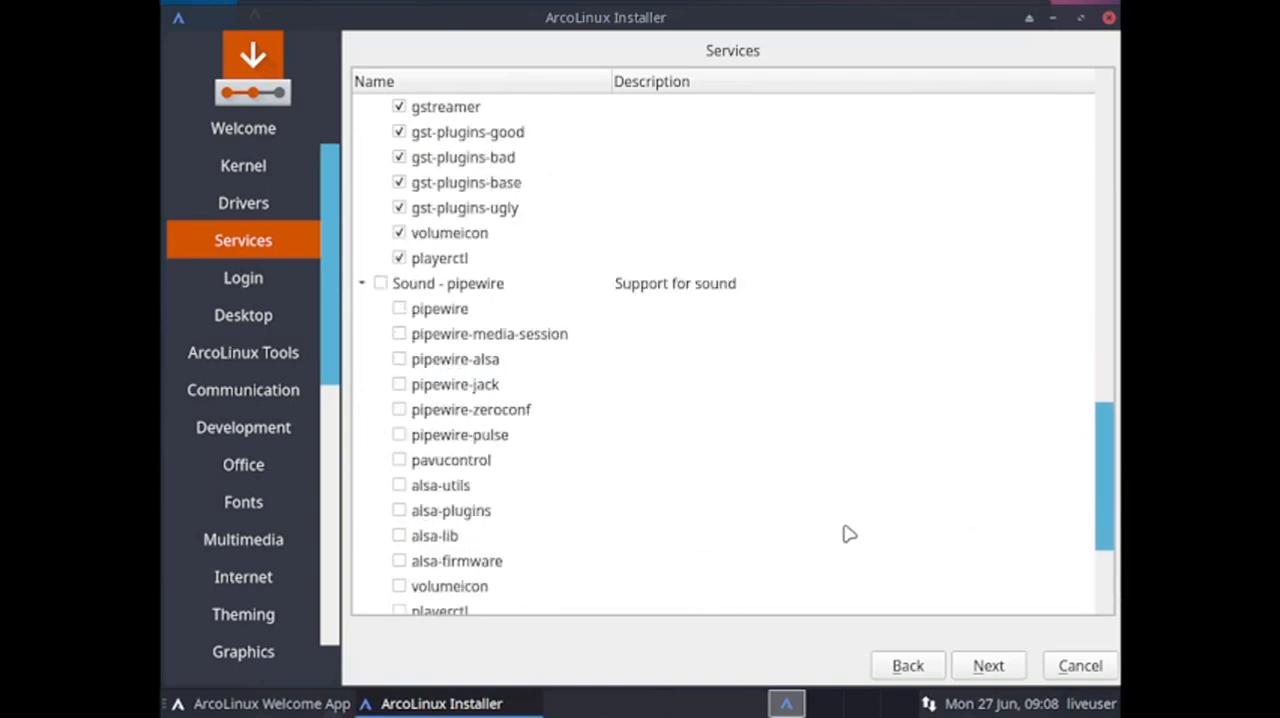
# Continue to the login managers and select Lxdm, expanding its package list.
pyautogui.click(982, 665)
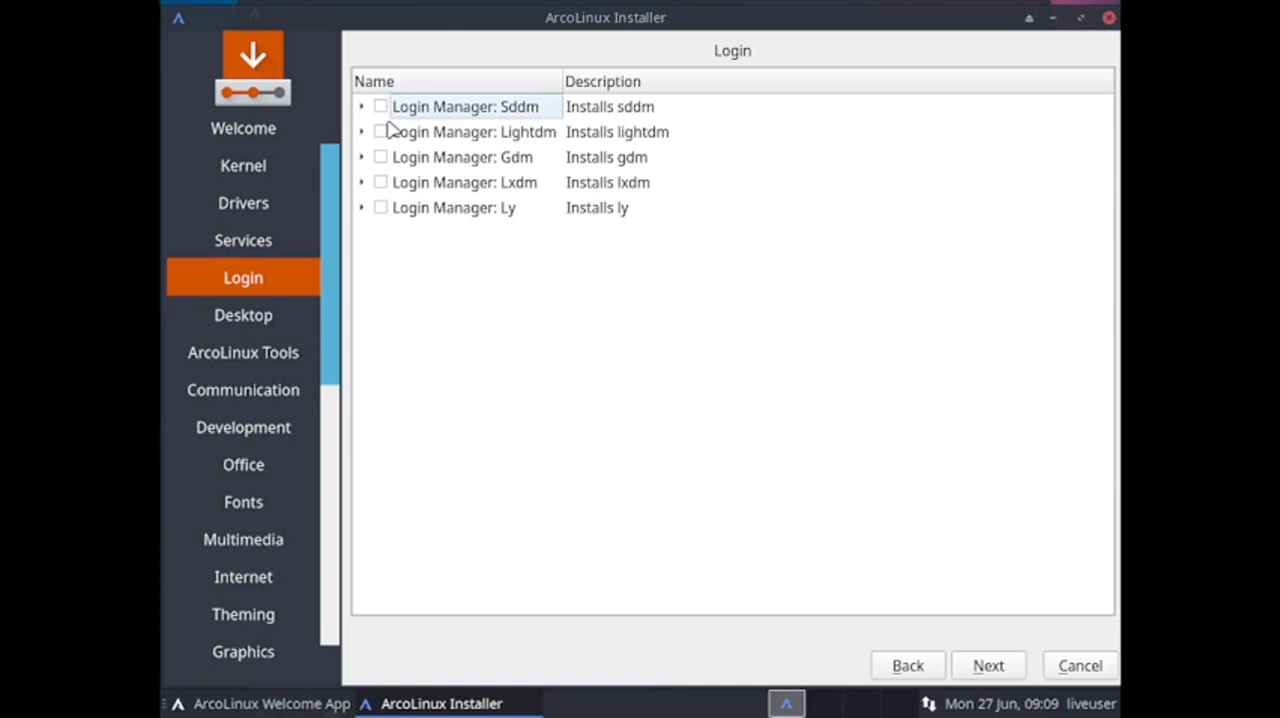
pyautogui.click(381, 182)
pyautogui.click(364, 183)
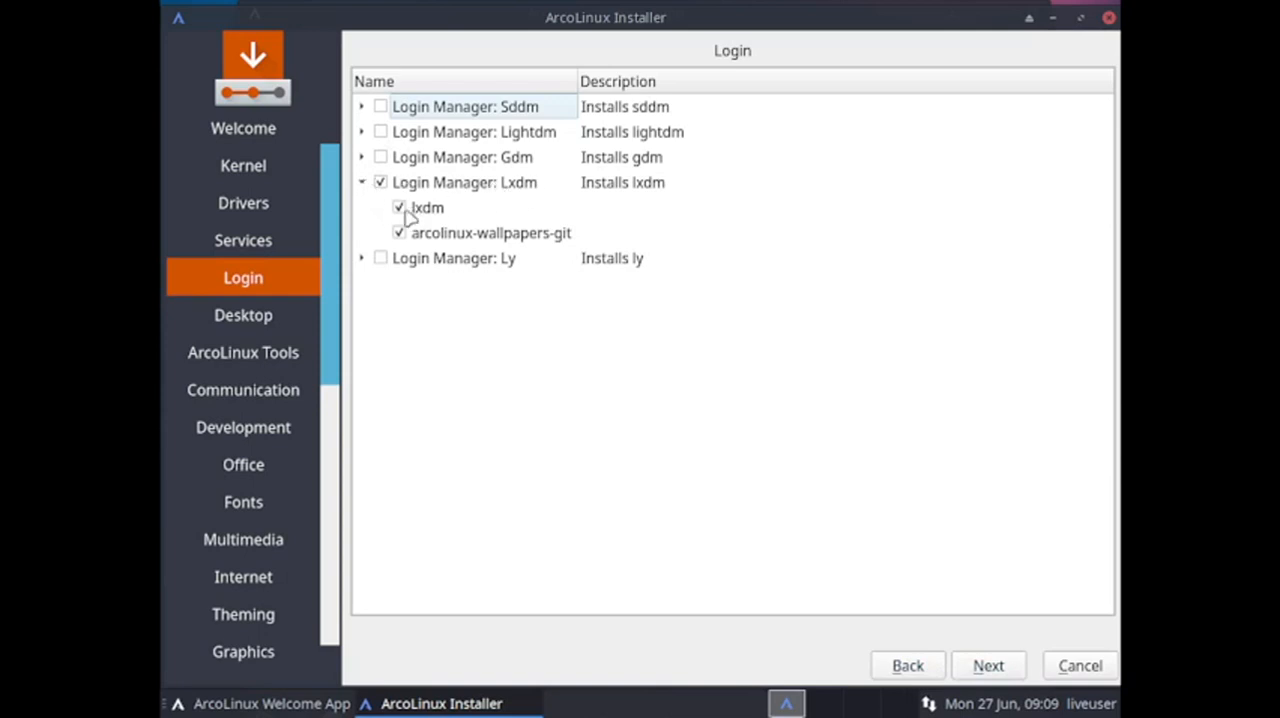
# Continue to the desktops, select Lxqt with all of its packages and look through its package list.
pyautogui.click(988, 666)
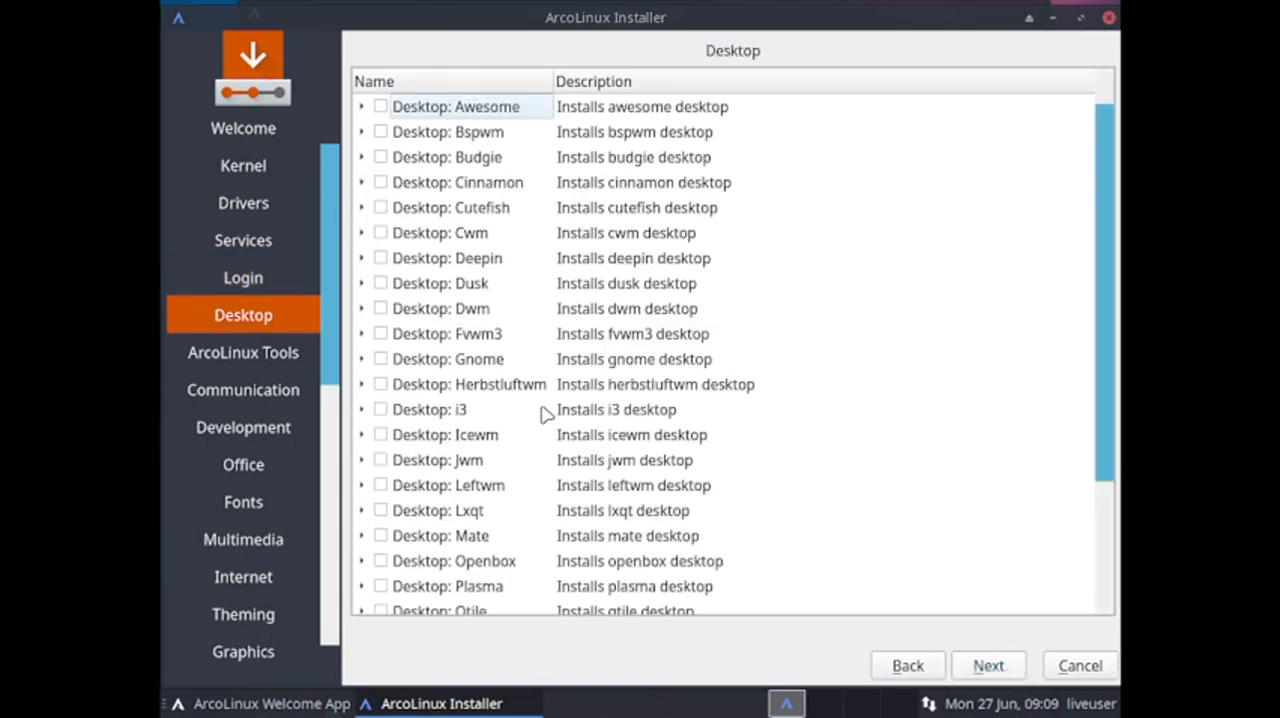
pyautogui.scroll(-1, 545, 413)
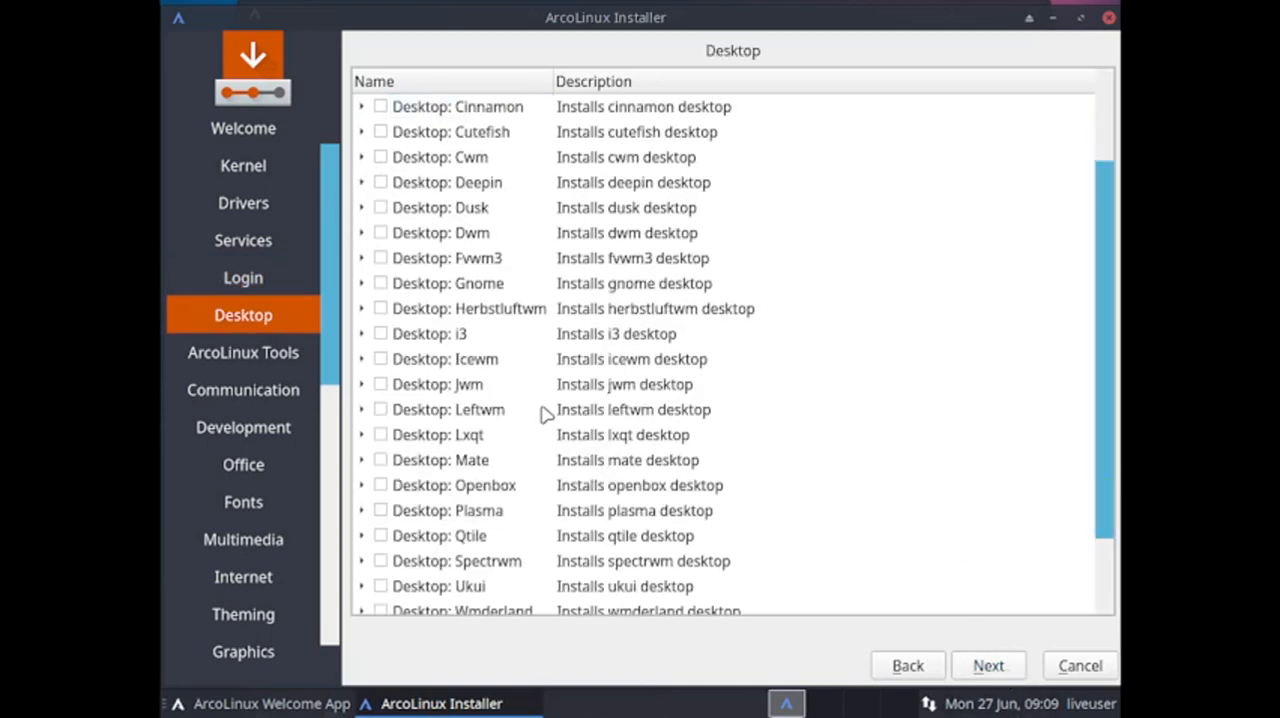
pyautogui.click(361, 435)
pyautogui.click(381, 436)
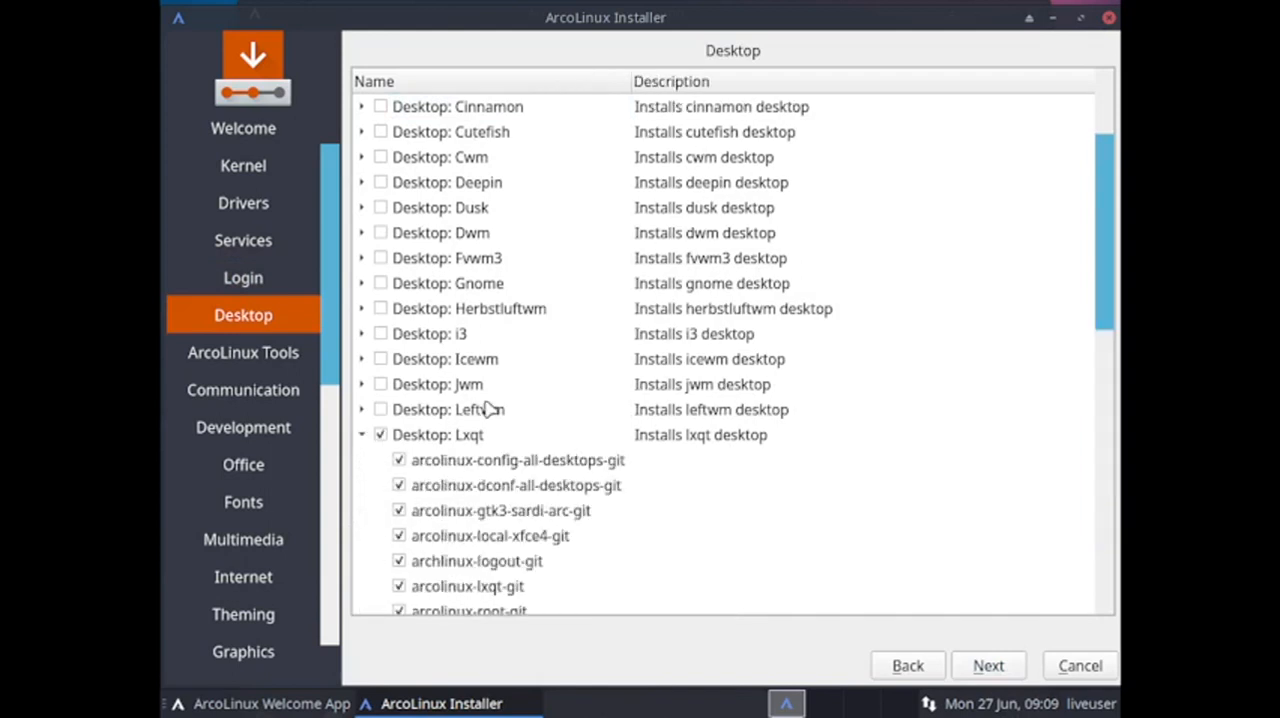
pyautogui.scroll(-8, 487, 410)
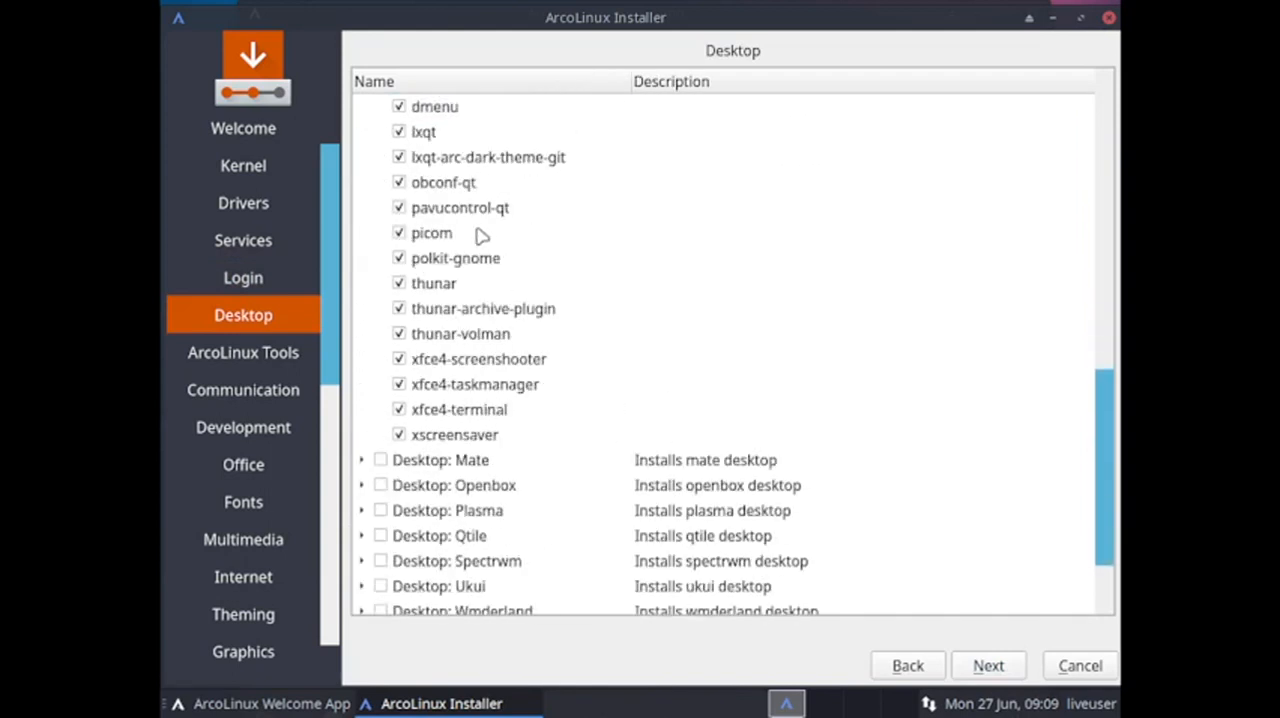
pyautogui.scroll(3, 600, 308)
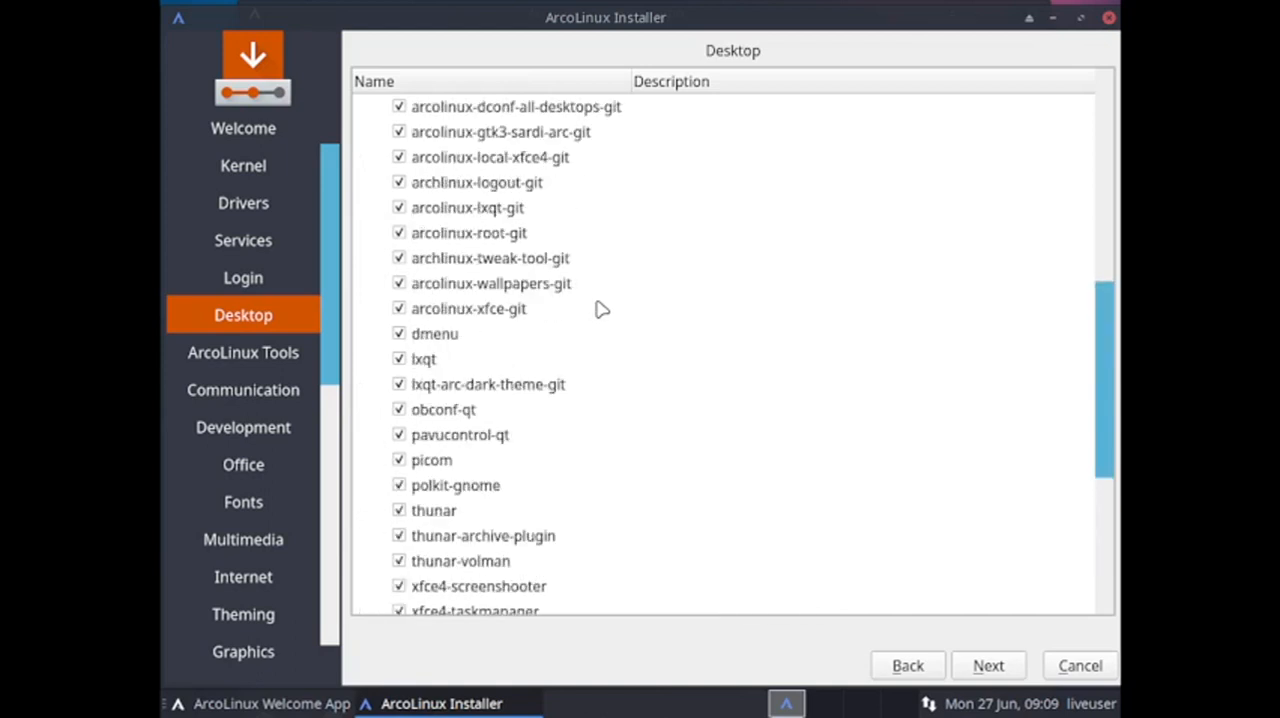
pyautogui.scroll(4, 600, 308)
pyautogui.scroll(-8, 600, 308)
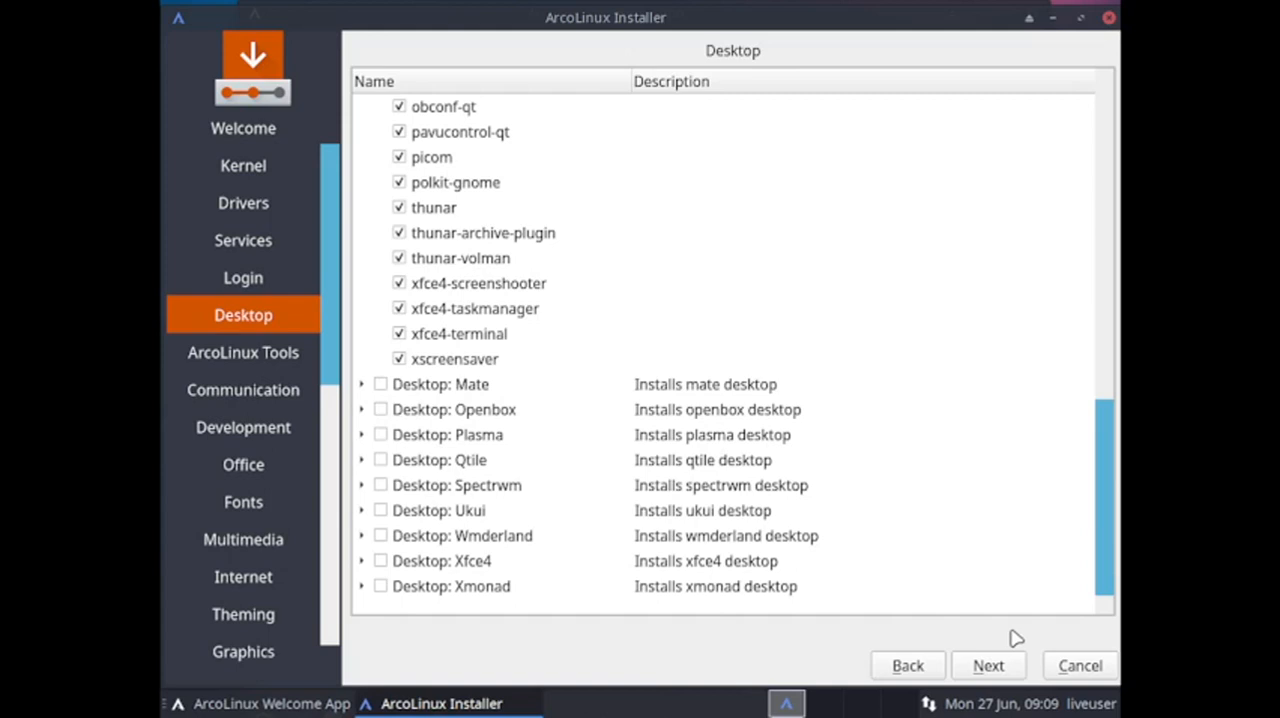
# Examine the packages offered for the Mate desktop, then collapse its list without selecting it.
pyautogui.click(363, 387)
pyautogui.scroll(-2, 597, 426)
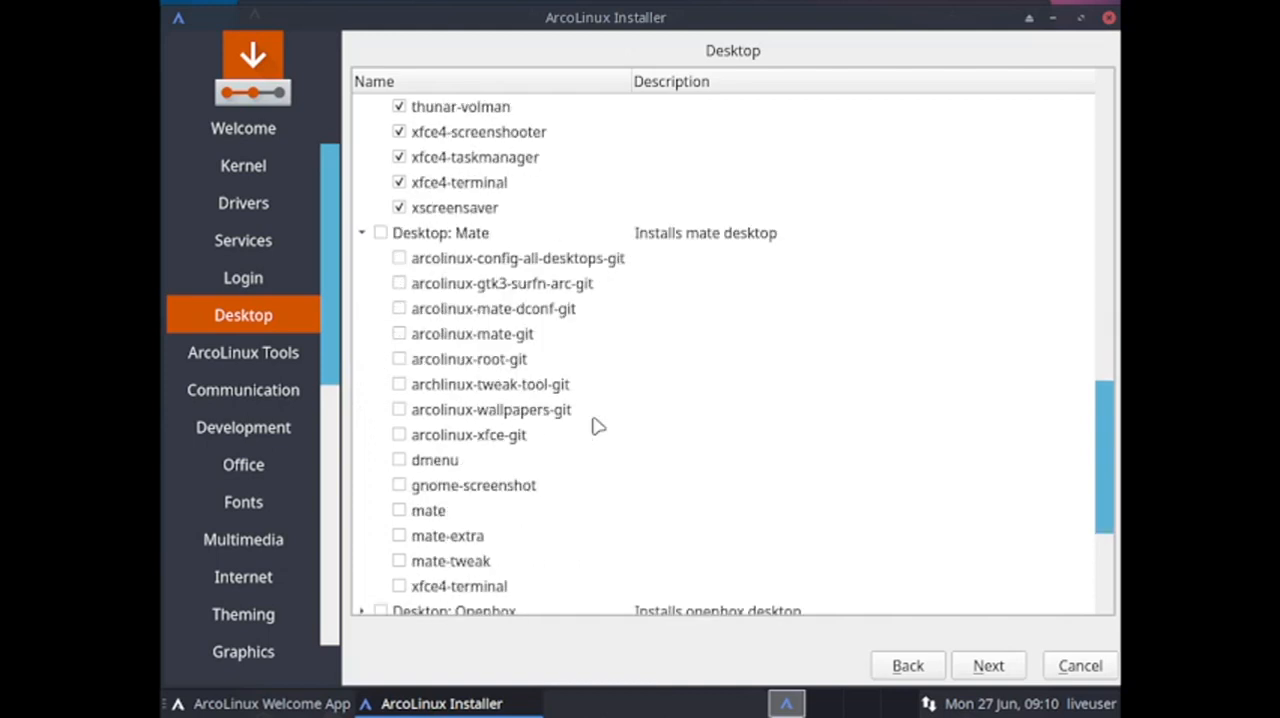
pyautogui.scroll(-1, 594, 426)
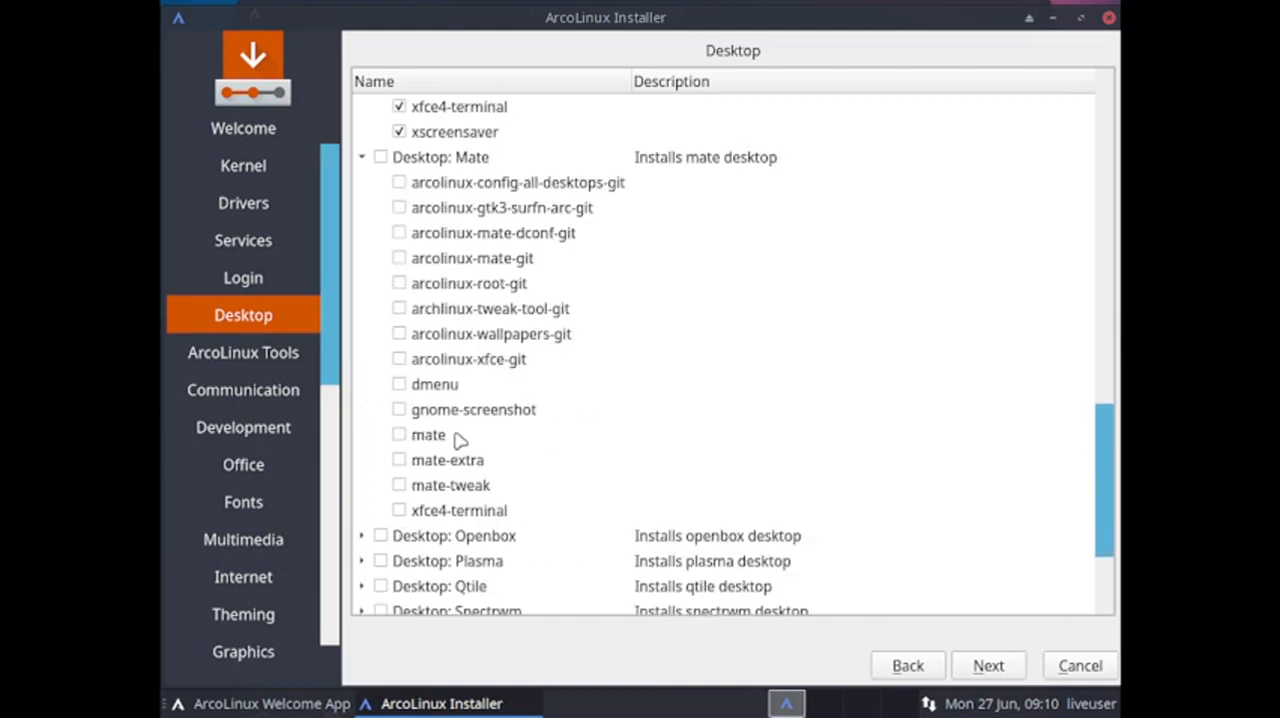
pyautogui.scroll(3, 458, 440)
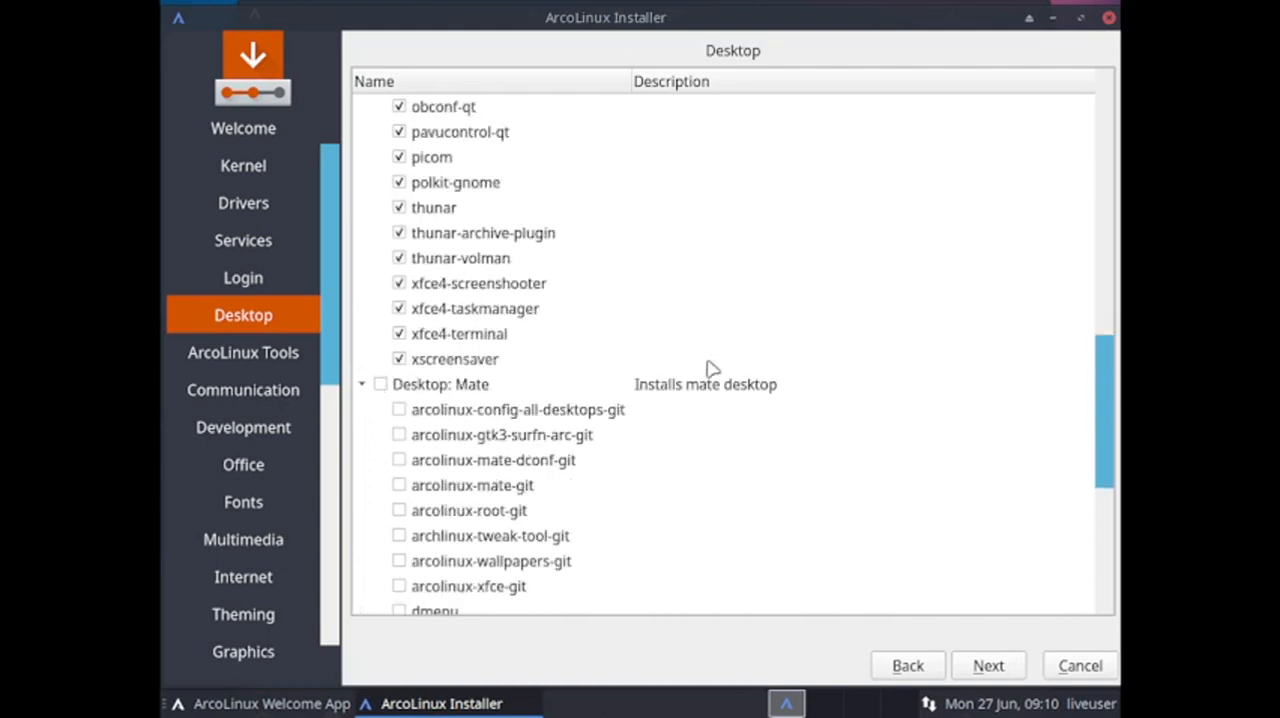
pyautogui.scroll(-4, 710, 368)
pyautogui.scroll(3, 705, 370)
pyautogui.click(364, 312)
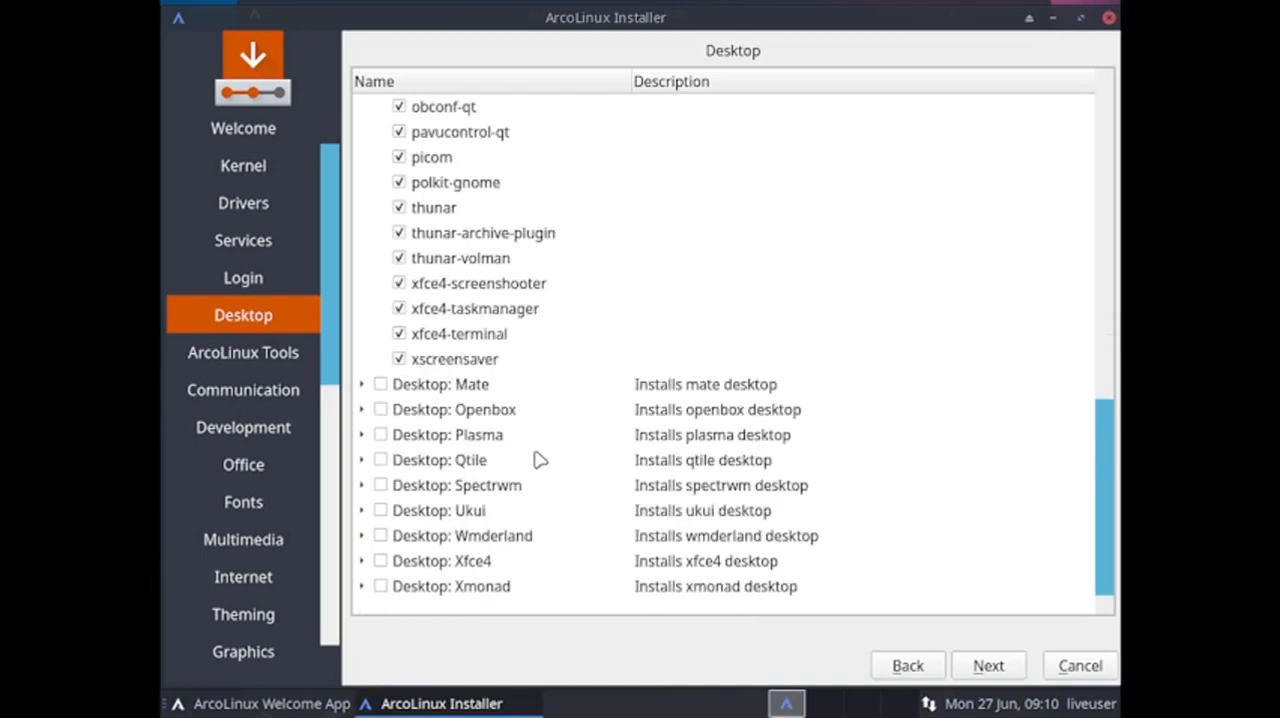
# Review the full list of available desktops from Awesome to Xmonad, including the packages under Lxqt.
pyautogui.scroll(7, 538, 458)
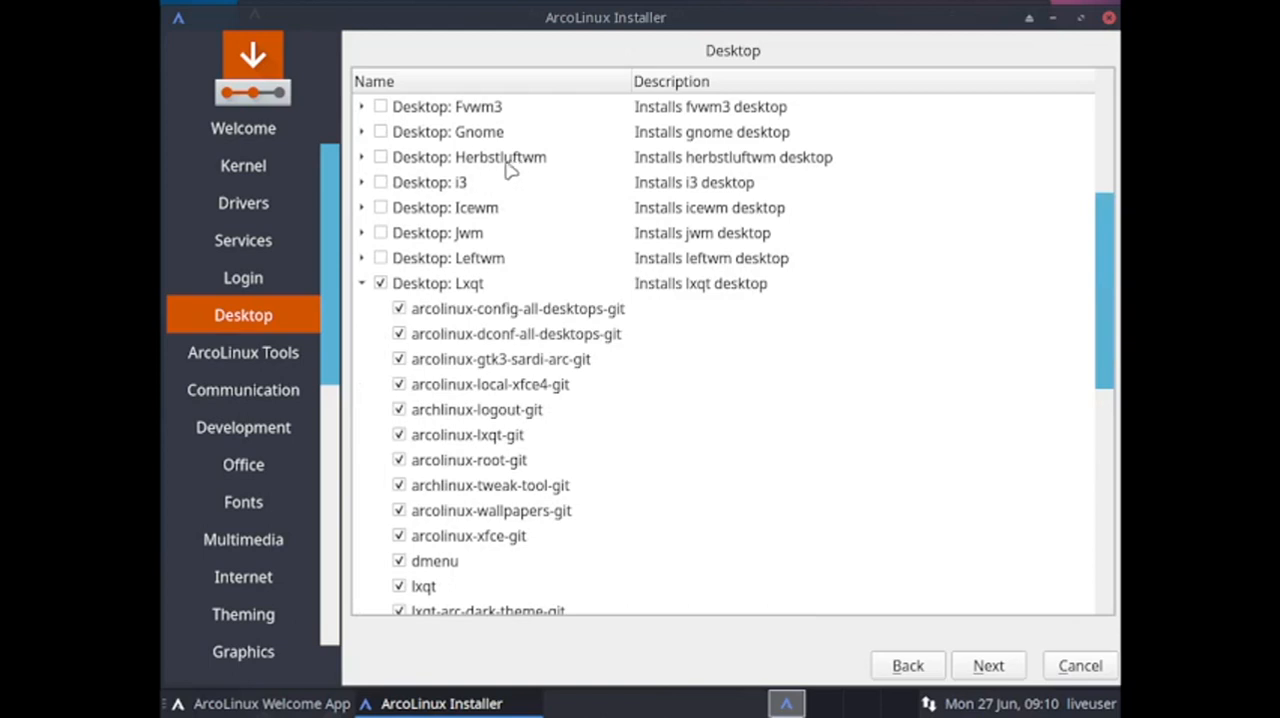
pyautogui.scroll(3, 503, 237)
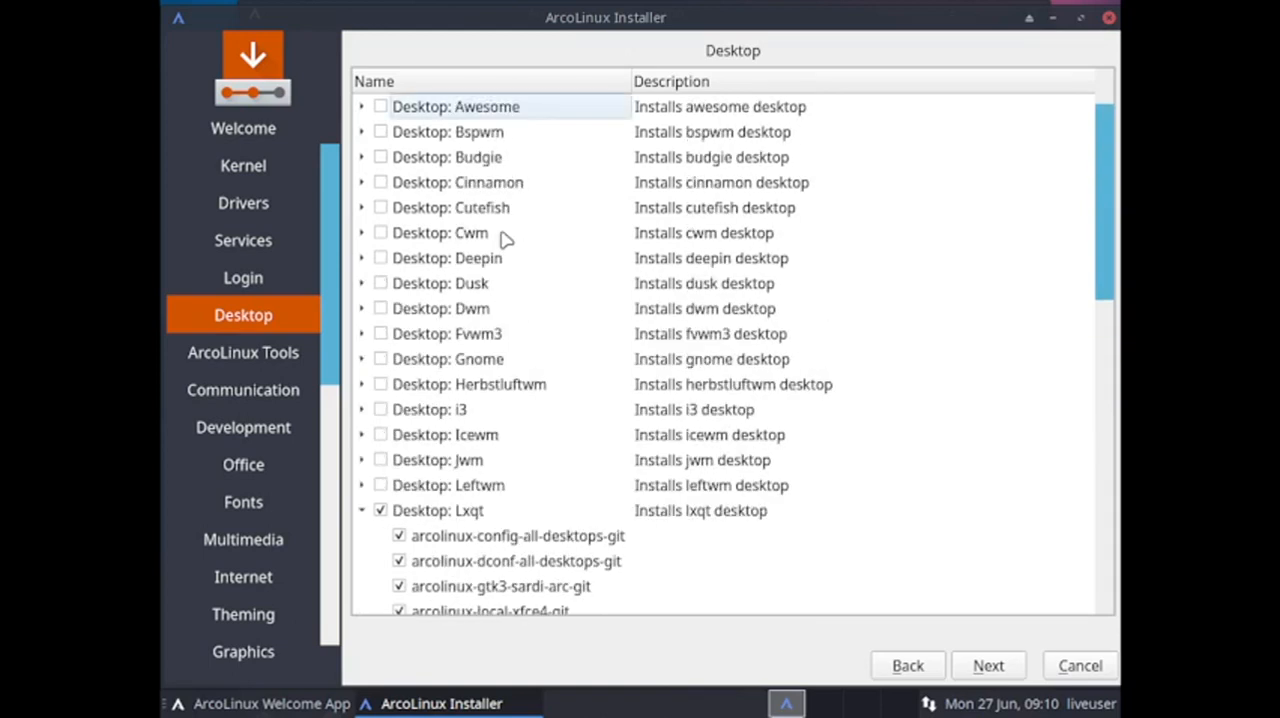
pyautogui.scroll(-4, 505, 235)
pyautogui.scroll(-6, 505, 235)
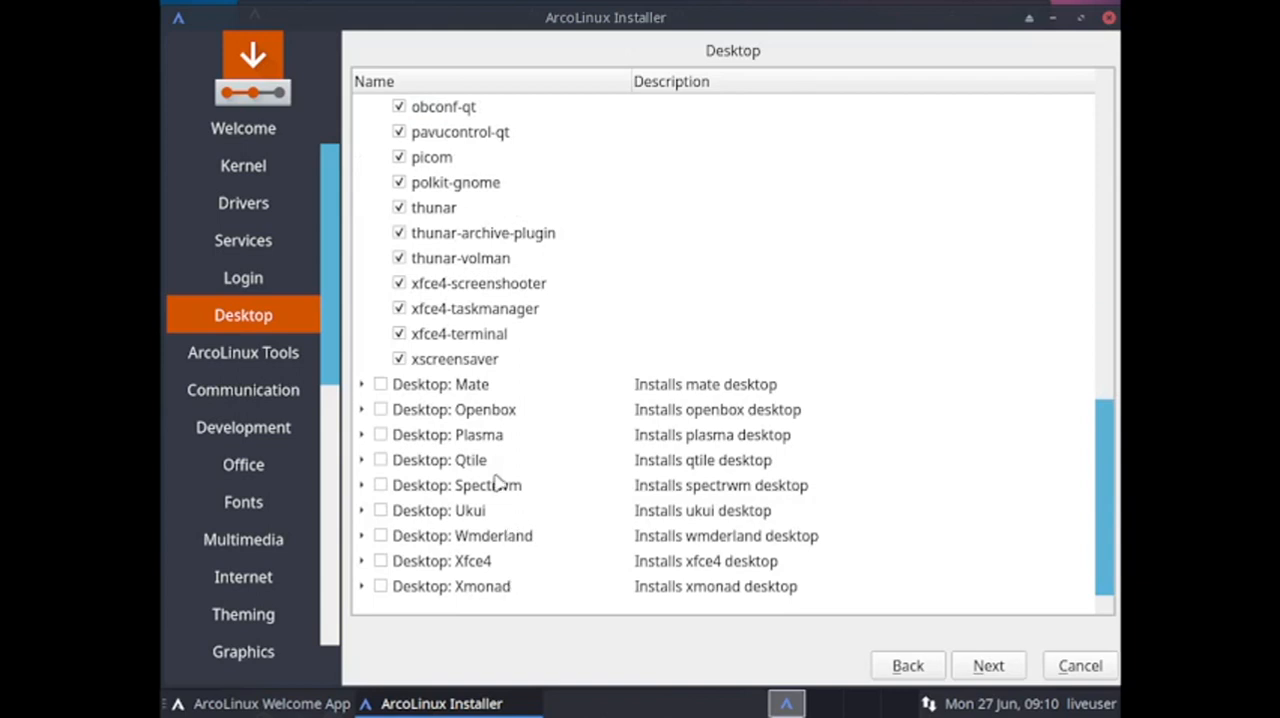
pyautogui.scroll(10, 497, 482)
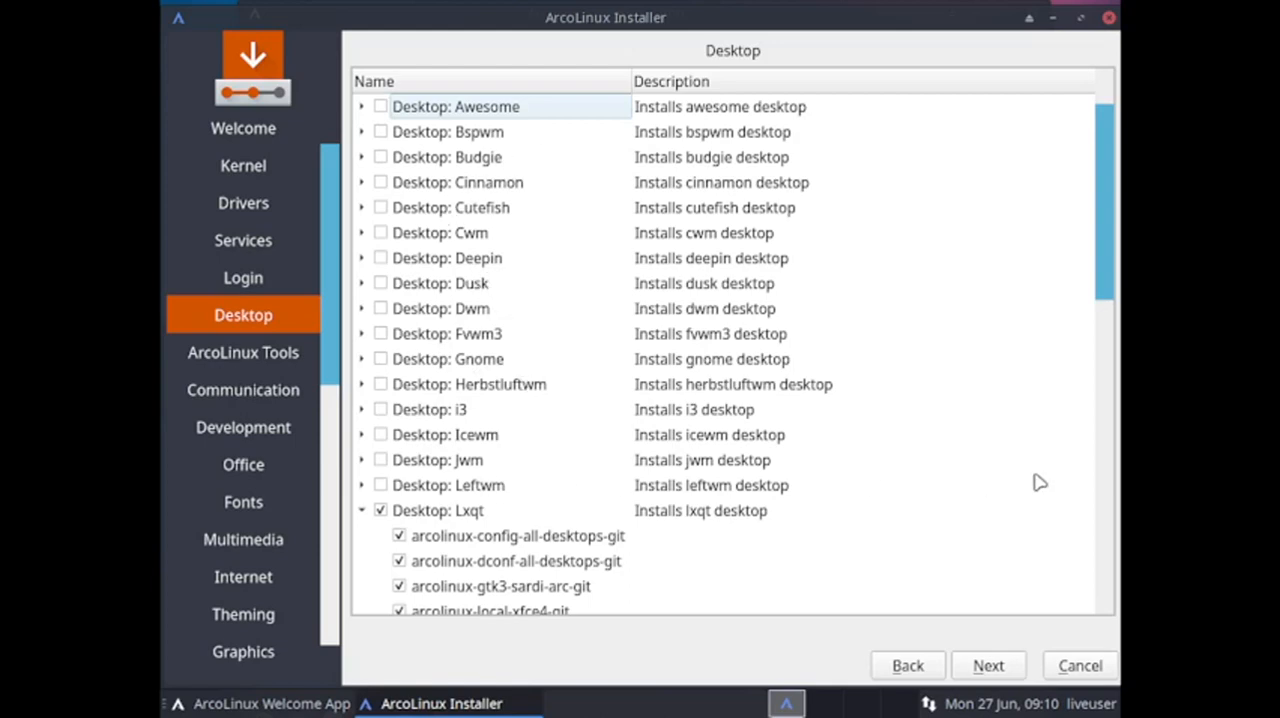
pyautogui.scroll(-2, 1040, 483)
pyautogui.scroll(-8, 1040, 483)
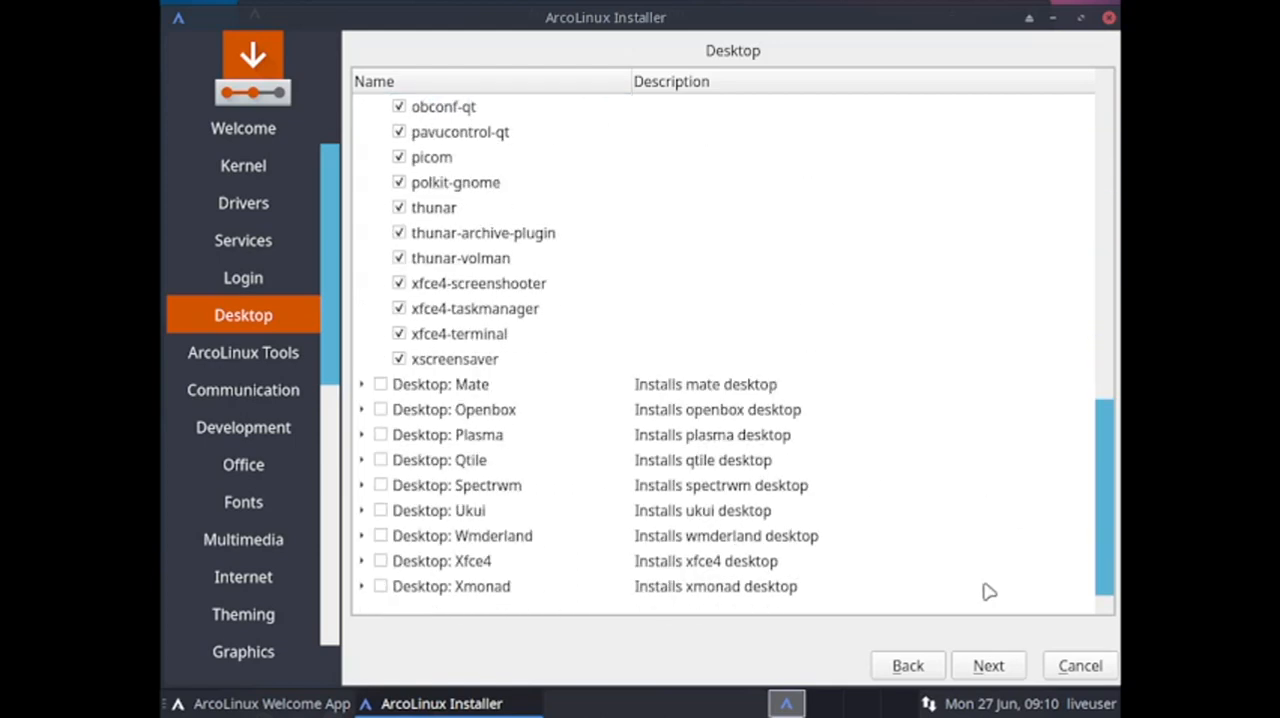
# Continue to the ArcoLinux Tools and select the arcolinux-meta-utilities, archlinux-tweak-tool-git and arcolinux-candy-beauty-git packages.
pyautogui.click(1016, 667)
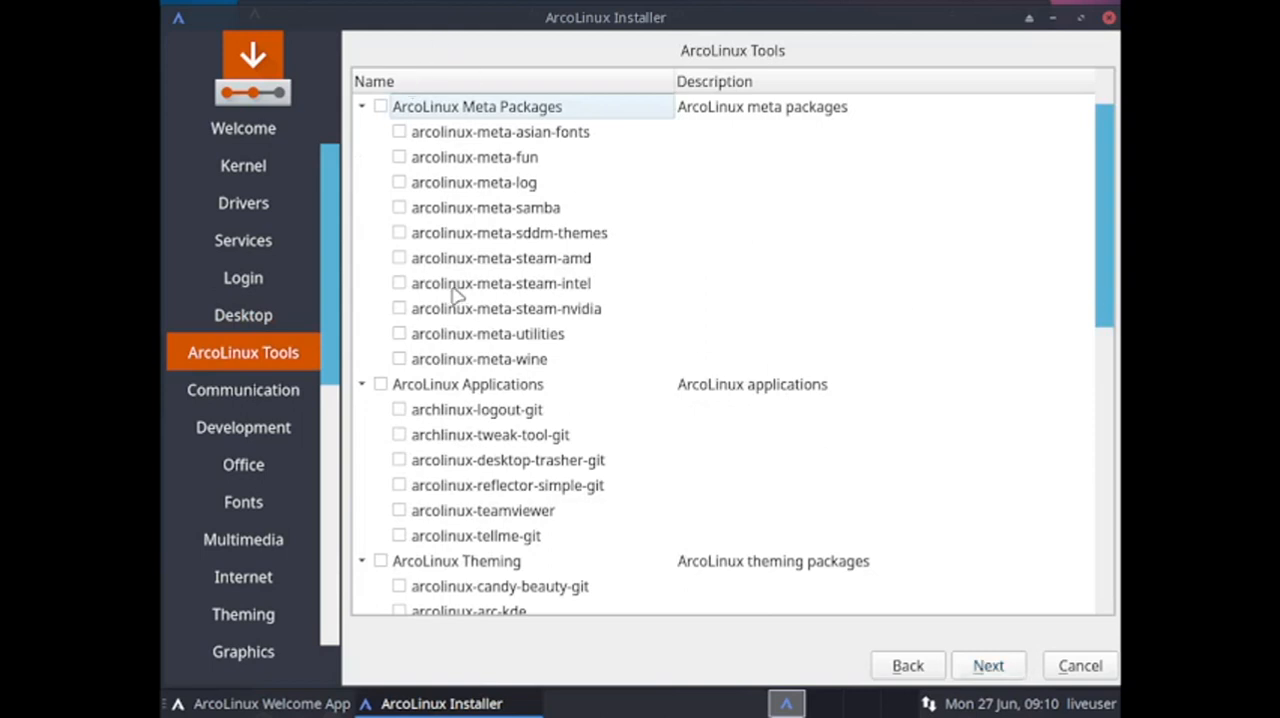
pyautogui.click(400, 336)
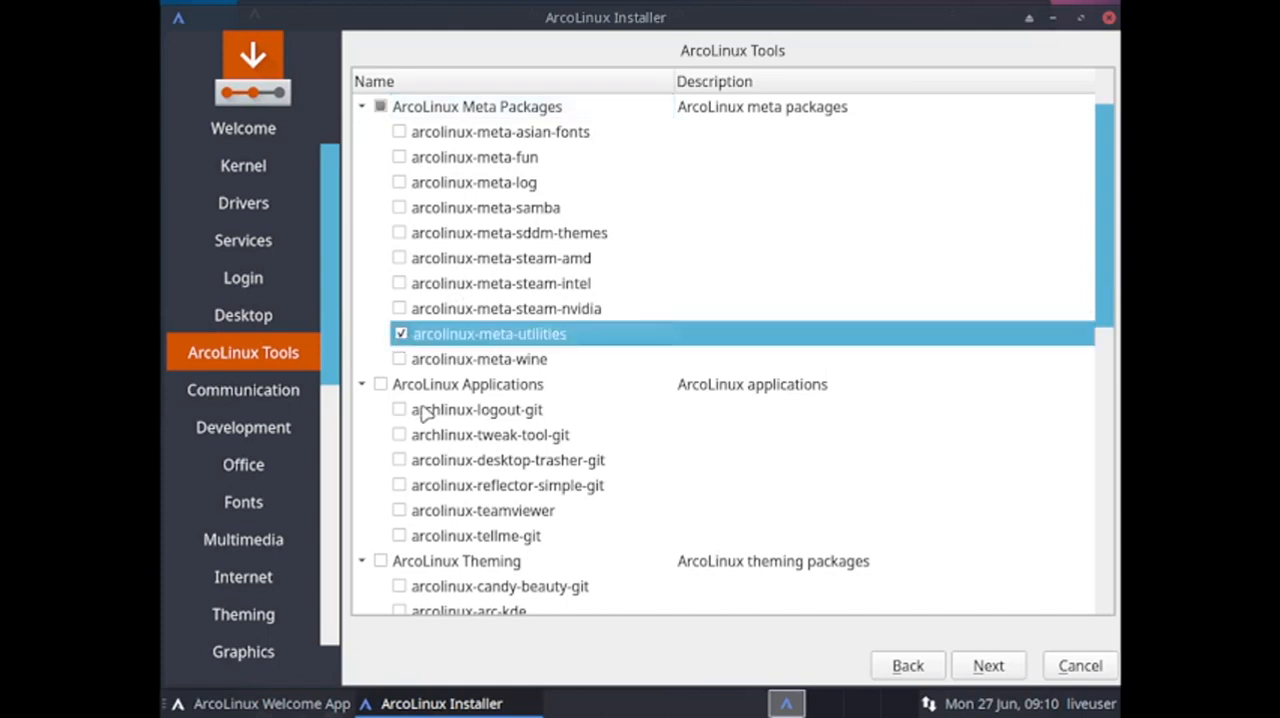
pyautogui.scroll(-2, 422, 413)
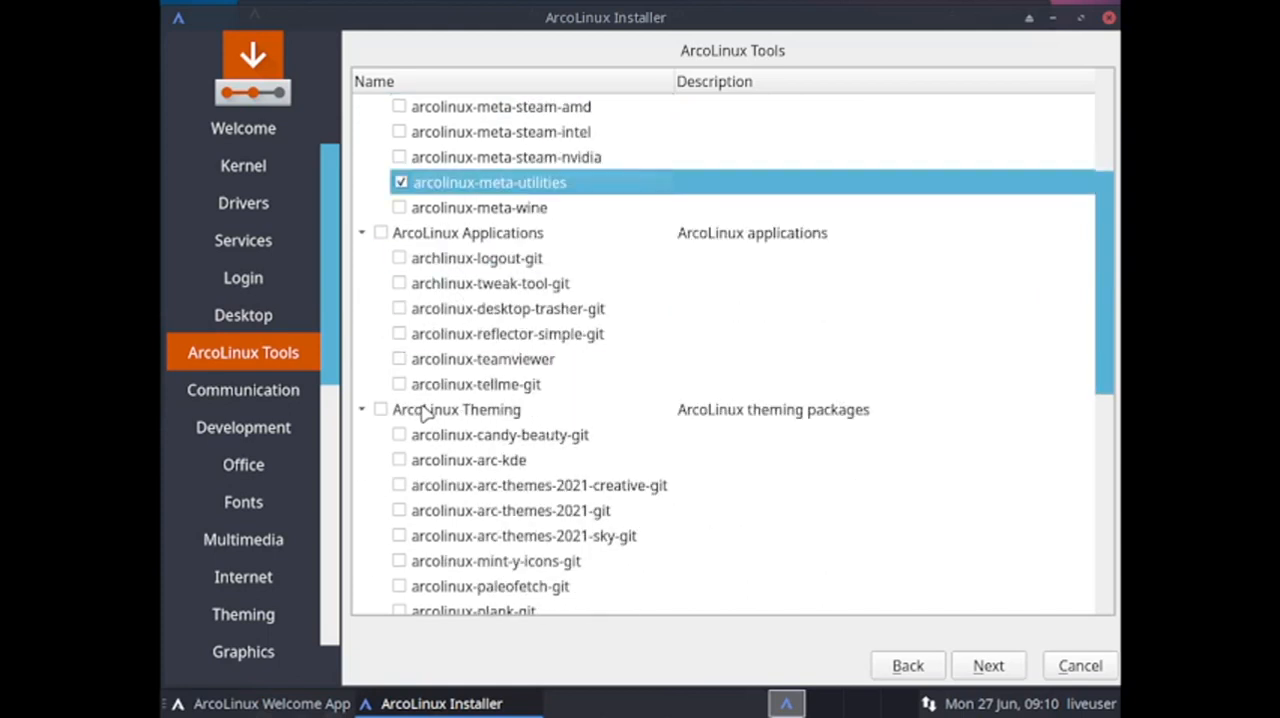
pyautogui.click(399, 285)
pyautogui.scroll(-3, 450, 440)
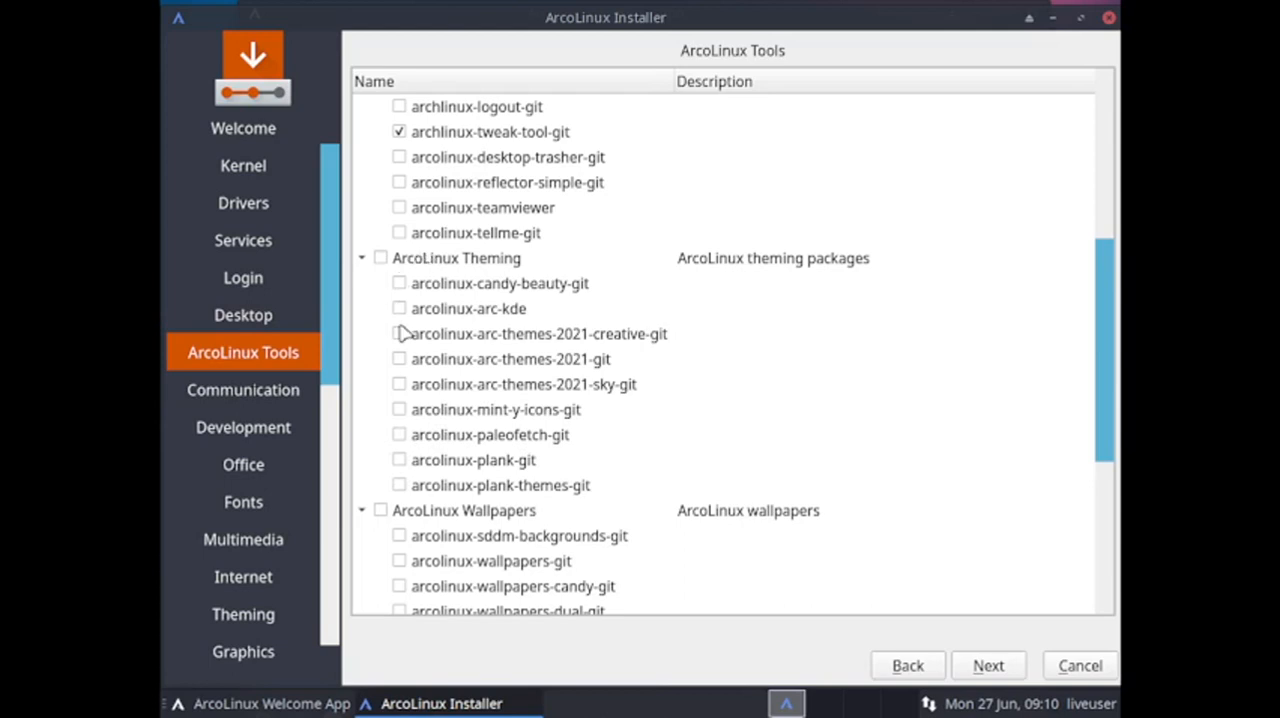
pyautogui.scroll(-1, 750, 320)
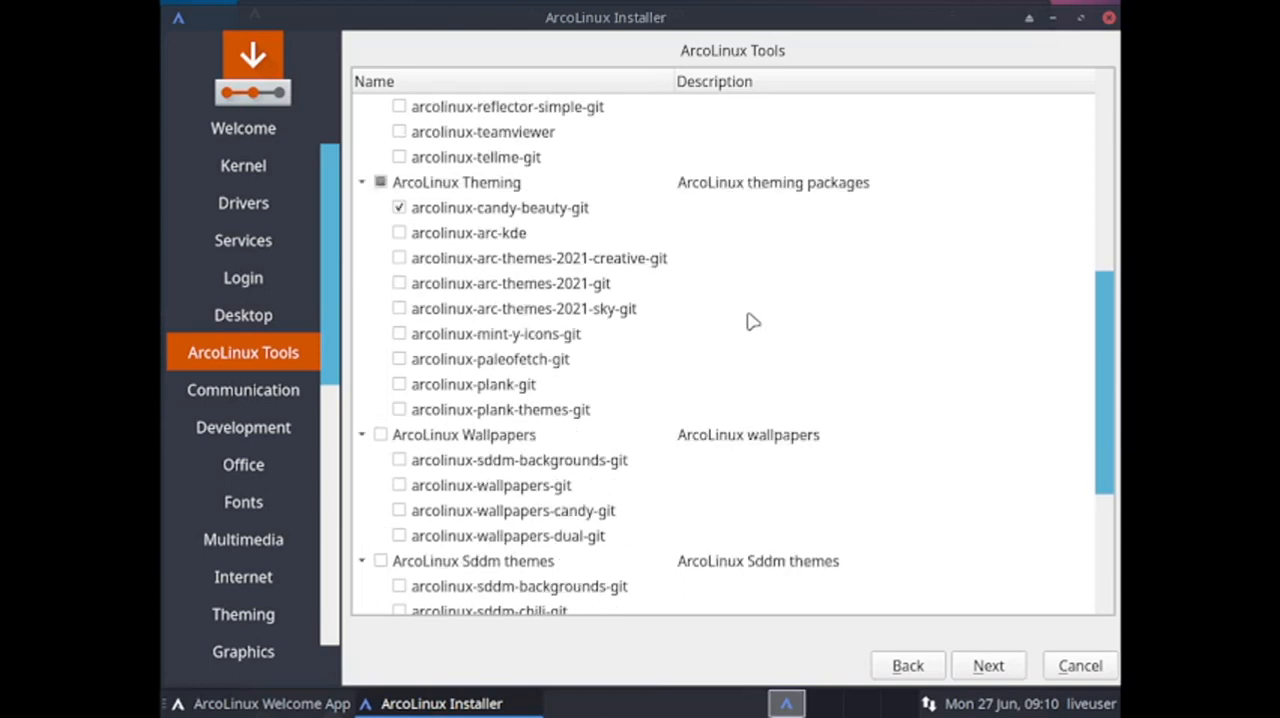
pyautogui.scroll(-1, 415, 568)
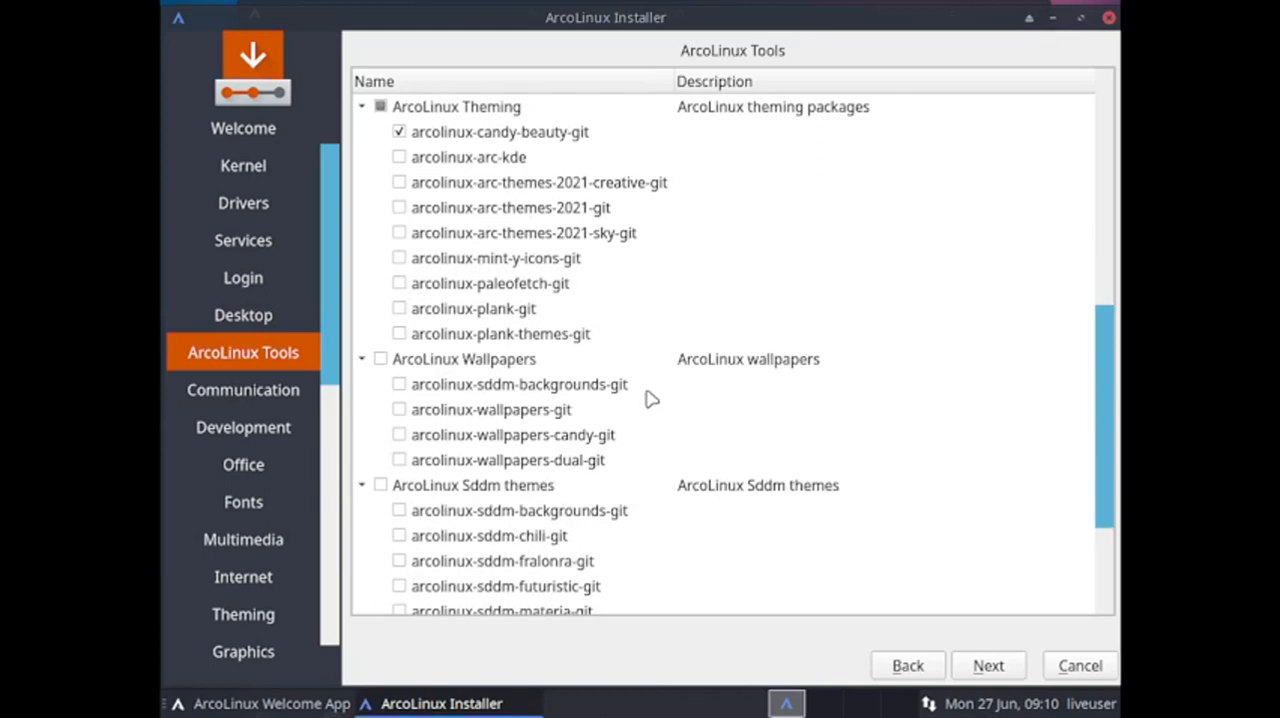
# Select the arcolinux-wallpapers-candy-git package under ArcoLinux Wallpapers and continue to the Communication software.
pyautogui.scroll(-2, 650, 399)
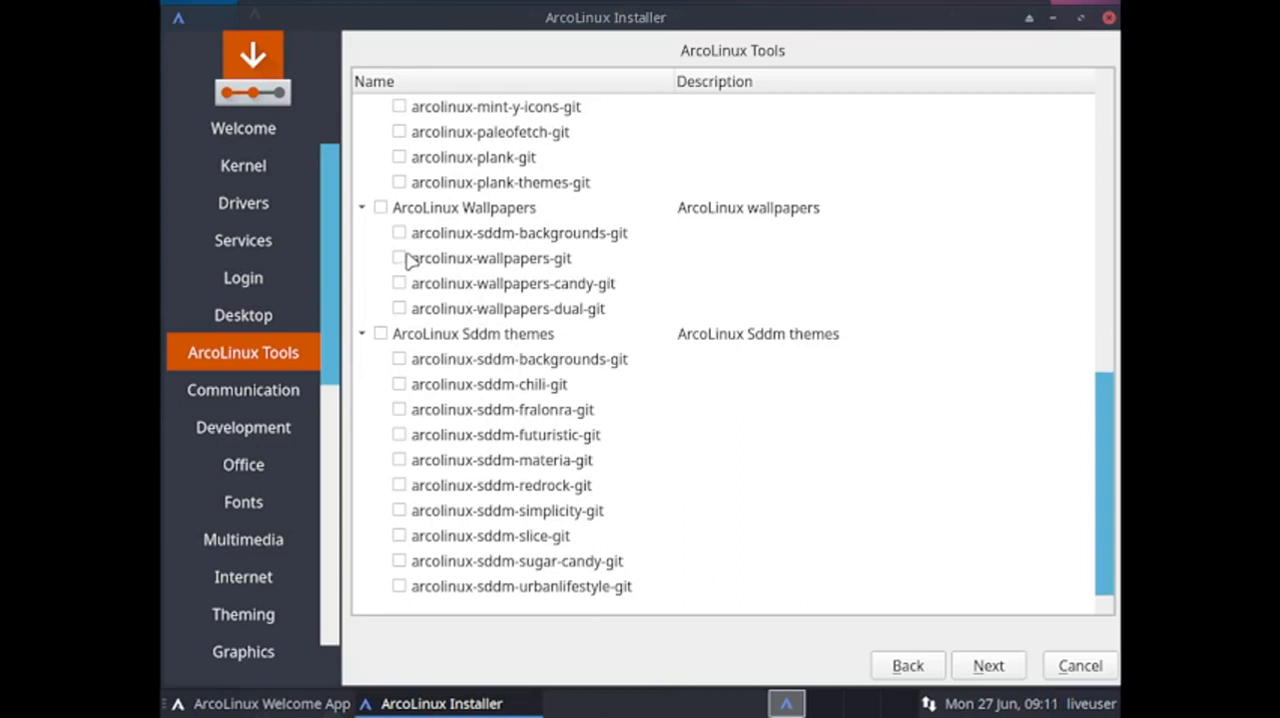
pyautogui.scroll(2, 484, 262)
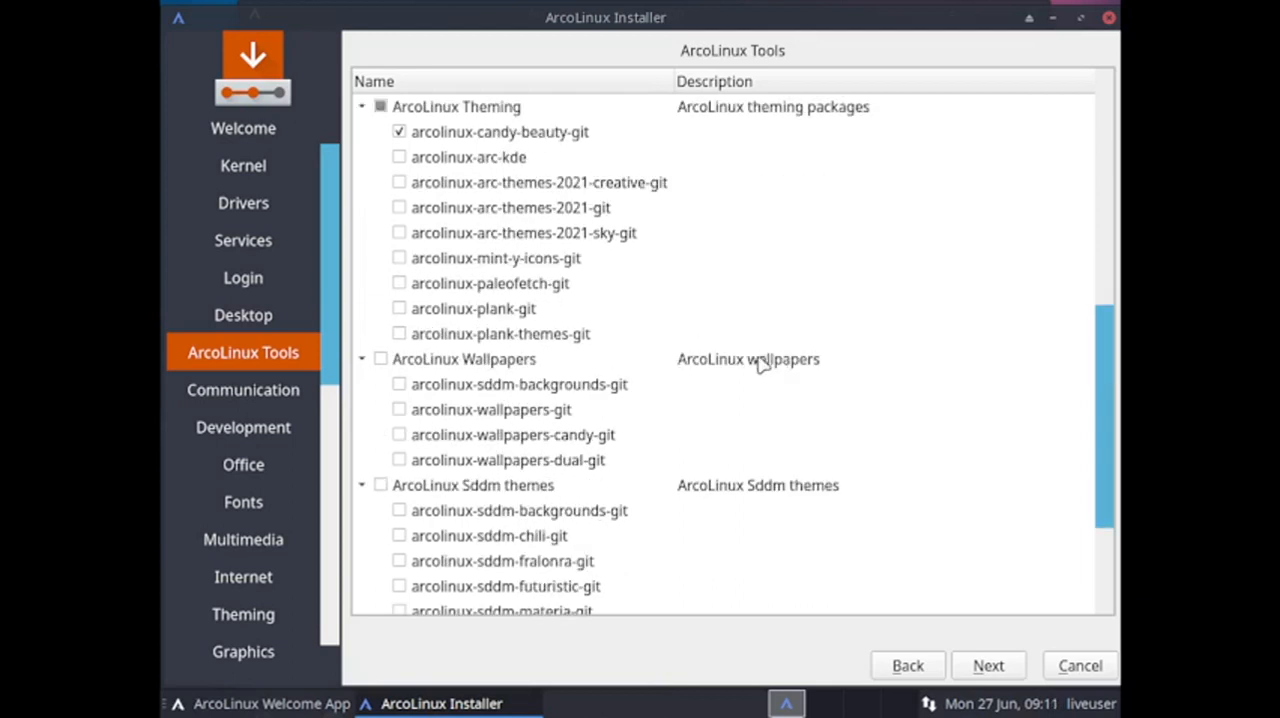
pyautogui.click(400, 435)
pyautogui.scroll(-2, 797, 461)
pyautogui.click(985, 667)
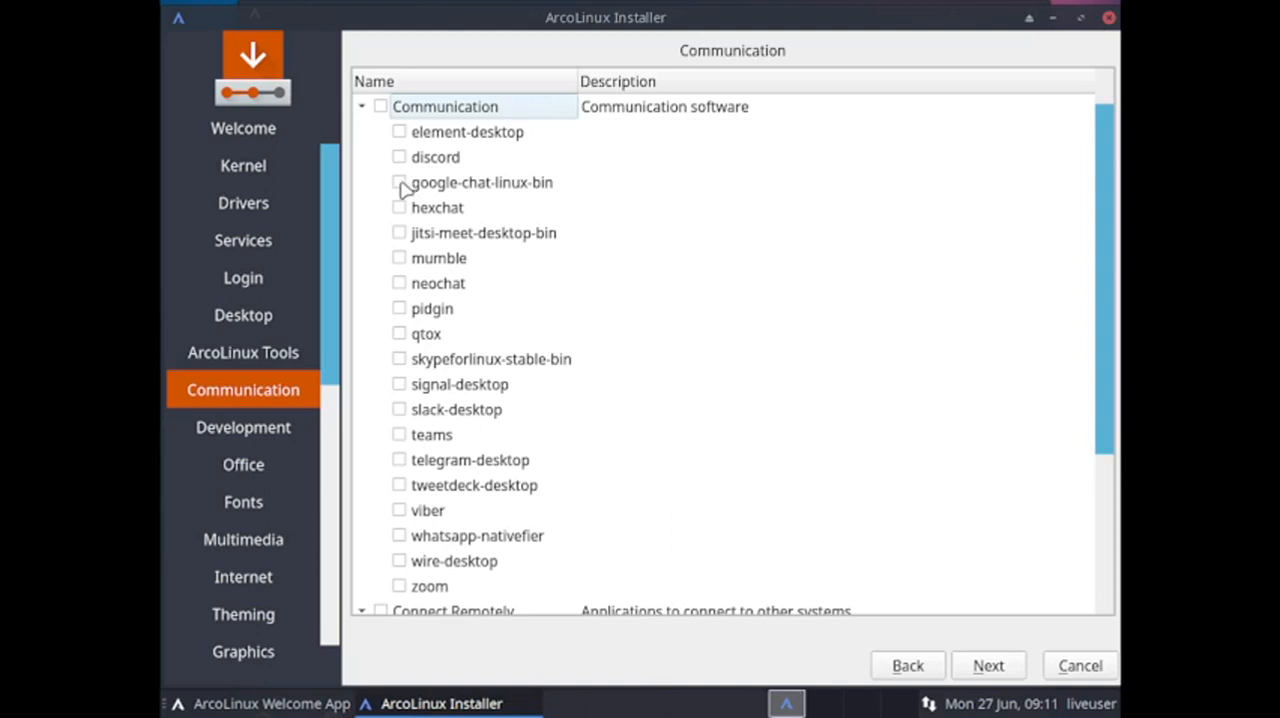
# Select google-chat-linux-bin and, under Connect Remotely, only arcolinux-teamviewer, and continue to the Development software.
pyautogui.click(399, 183)
pyautogui.scroll(-2, 651, 373)
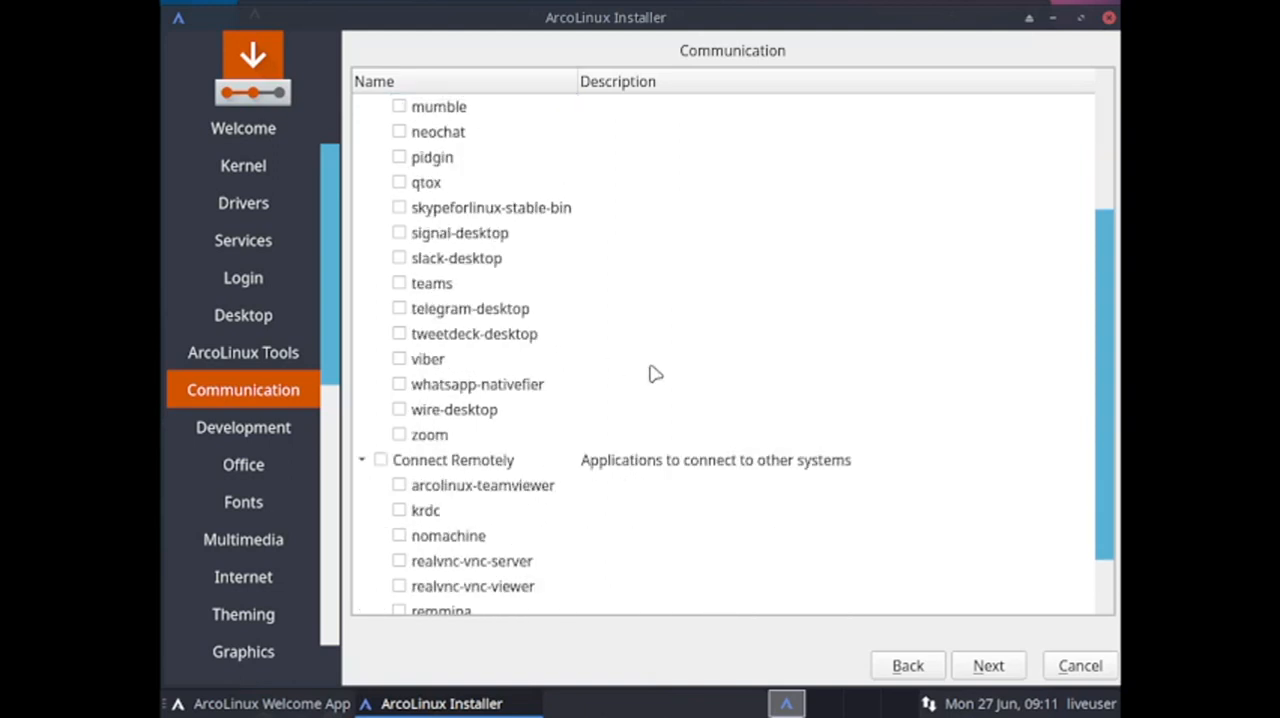
pyautogui.scroll(-1, 655, 374)
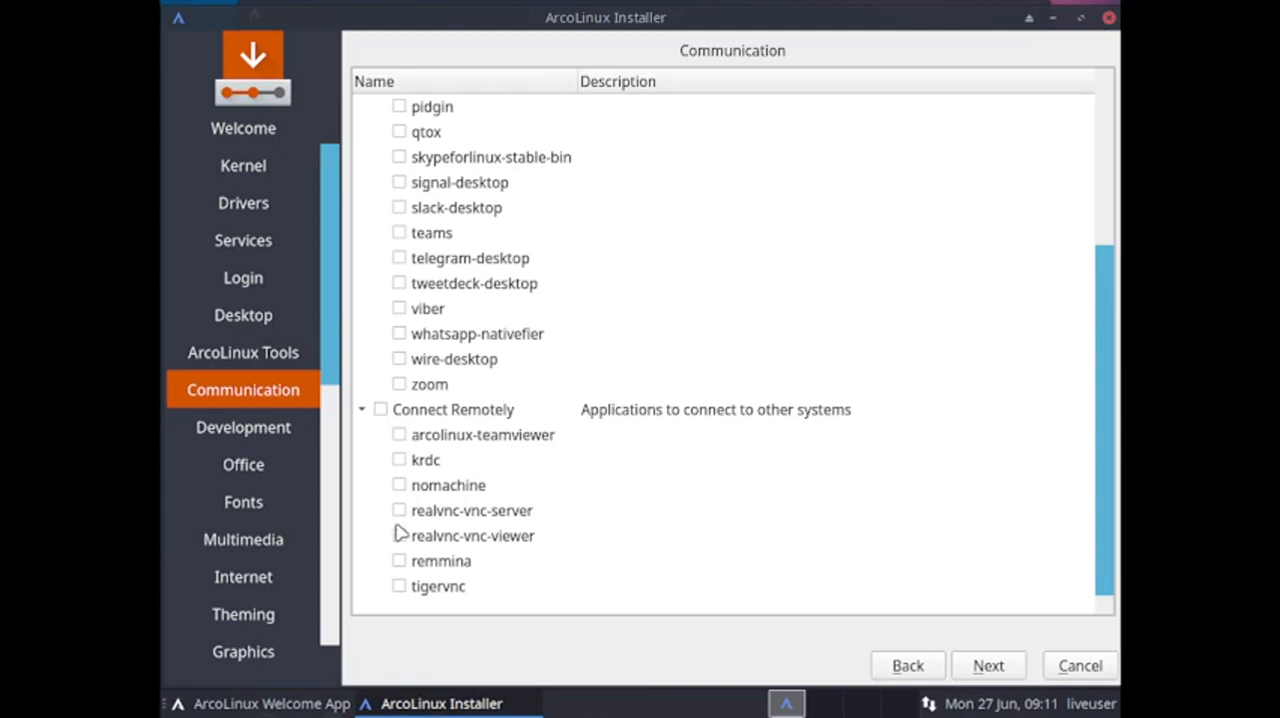
pyautogui.click(399, 587)
pyautogui.click(399, 587)
pyautogui.click(399, 436)
pyautogui.click(985, 667)
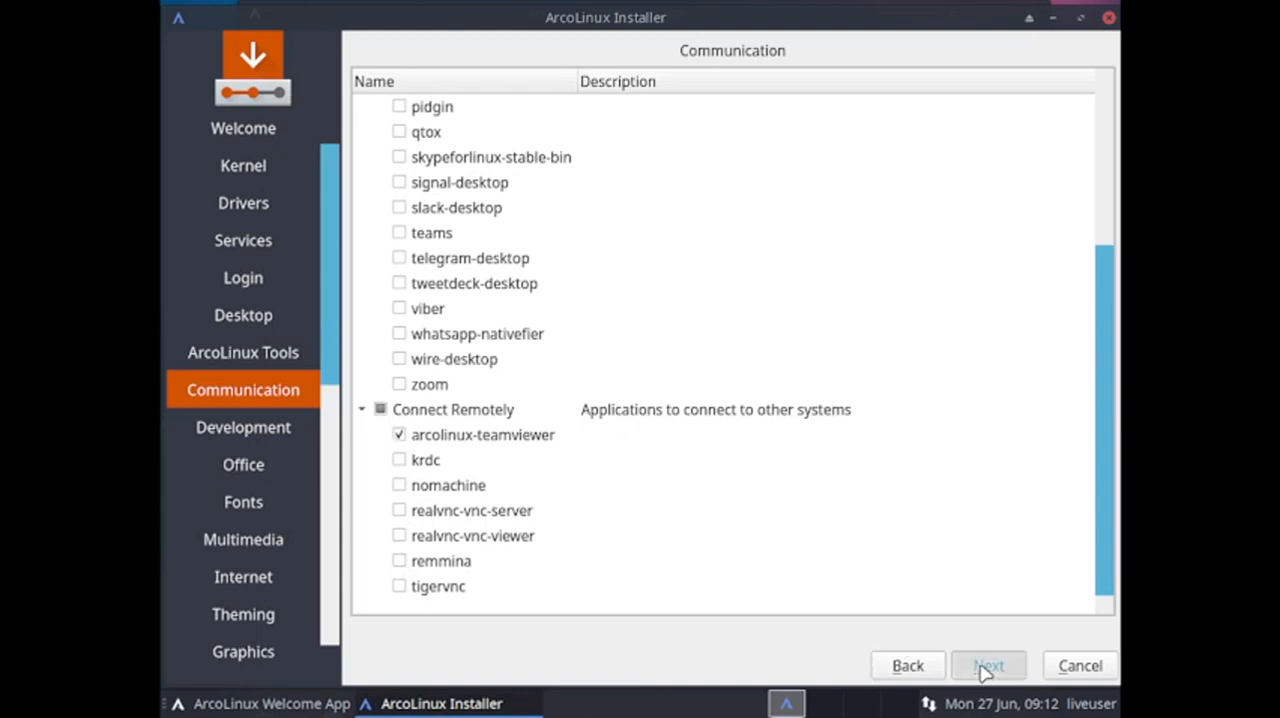
pyautogui.scroll(3, 974, 423)
pyautogui.scroll(-3, 976, 424)
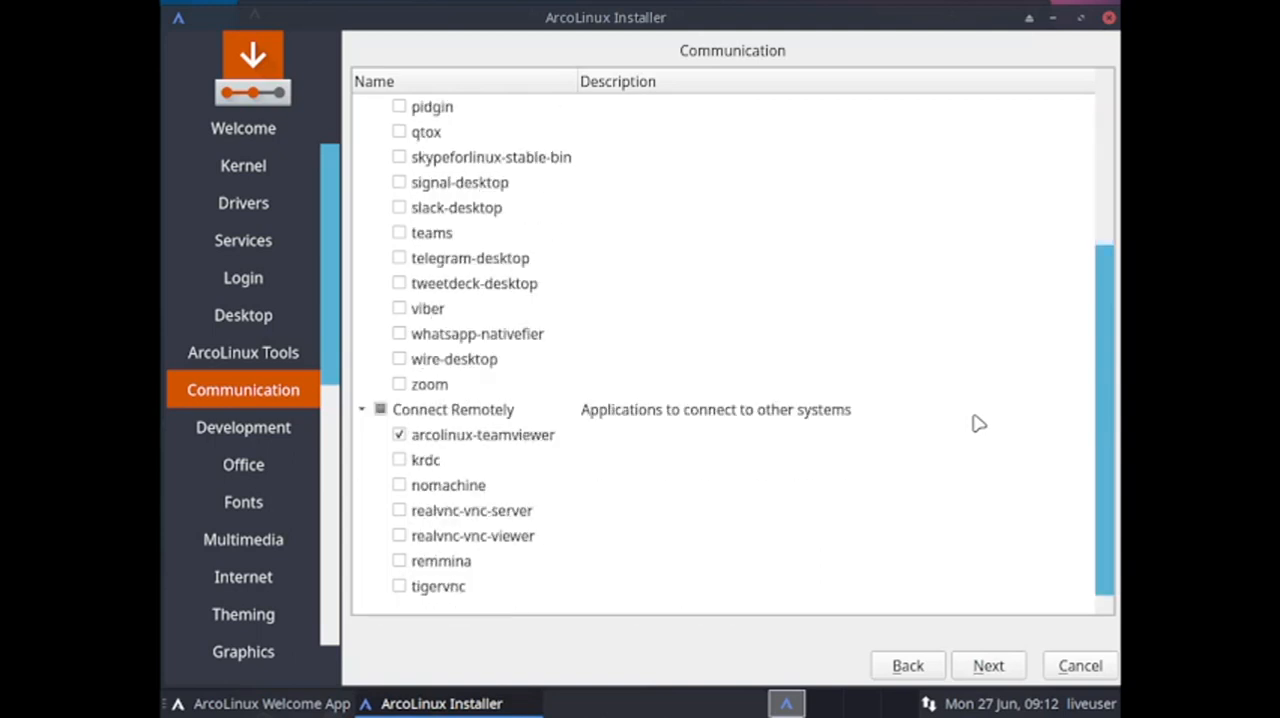
pyautogui.click(985, 667)
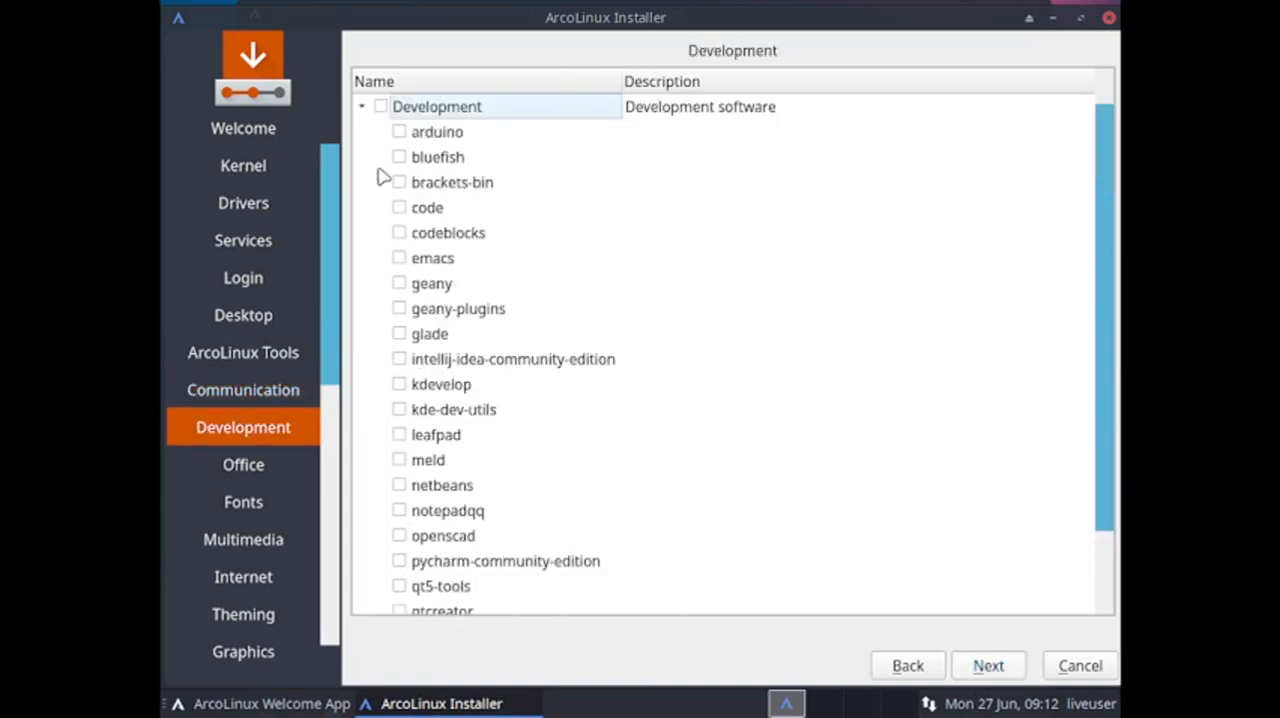
# Pass over the Development packages without selecting any, and select the Calligra office suite before continuing to the fonts.
pyautogui.scroll(-2, 640, 275)
pyautogui.click(980, 665)
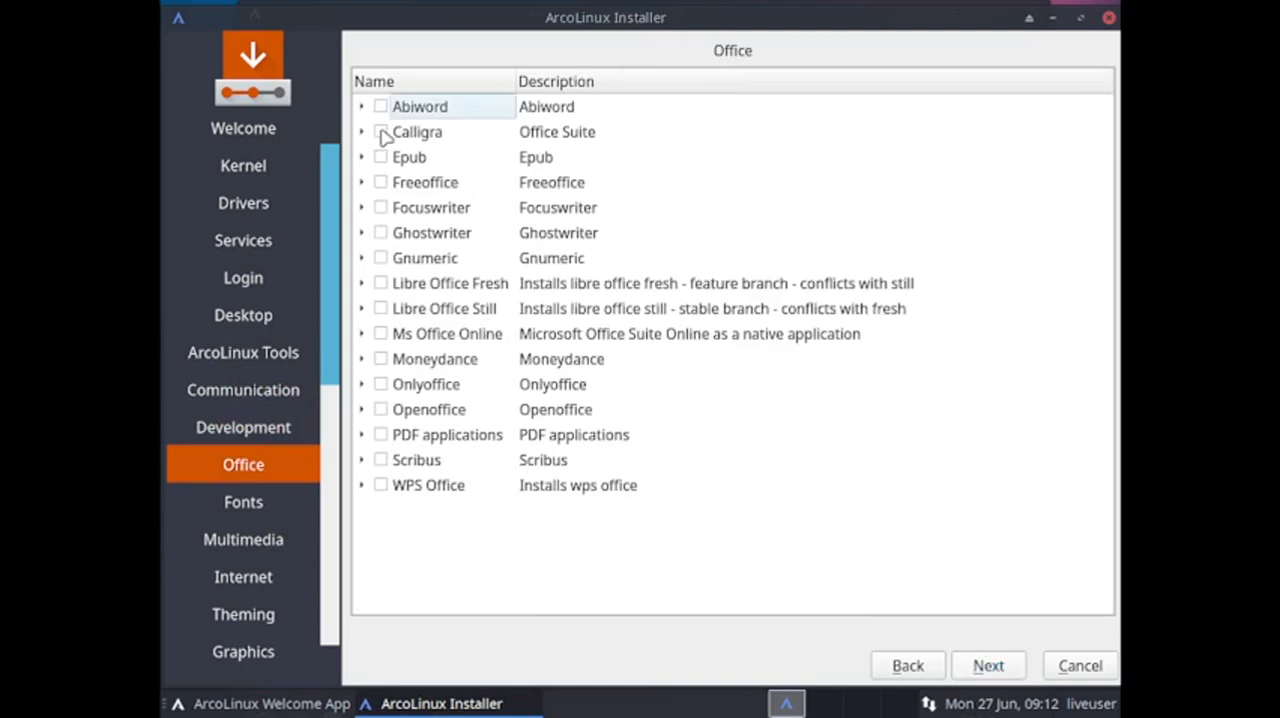
pyautogui.click(381, 132)
pyautogui.click(1010, 667)
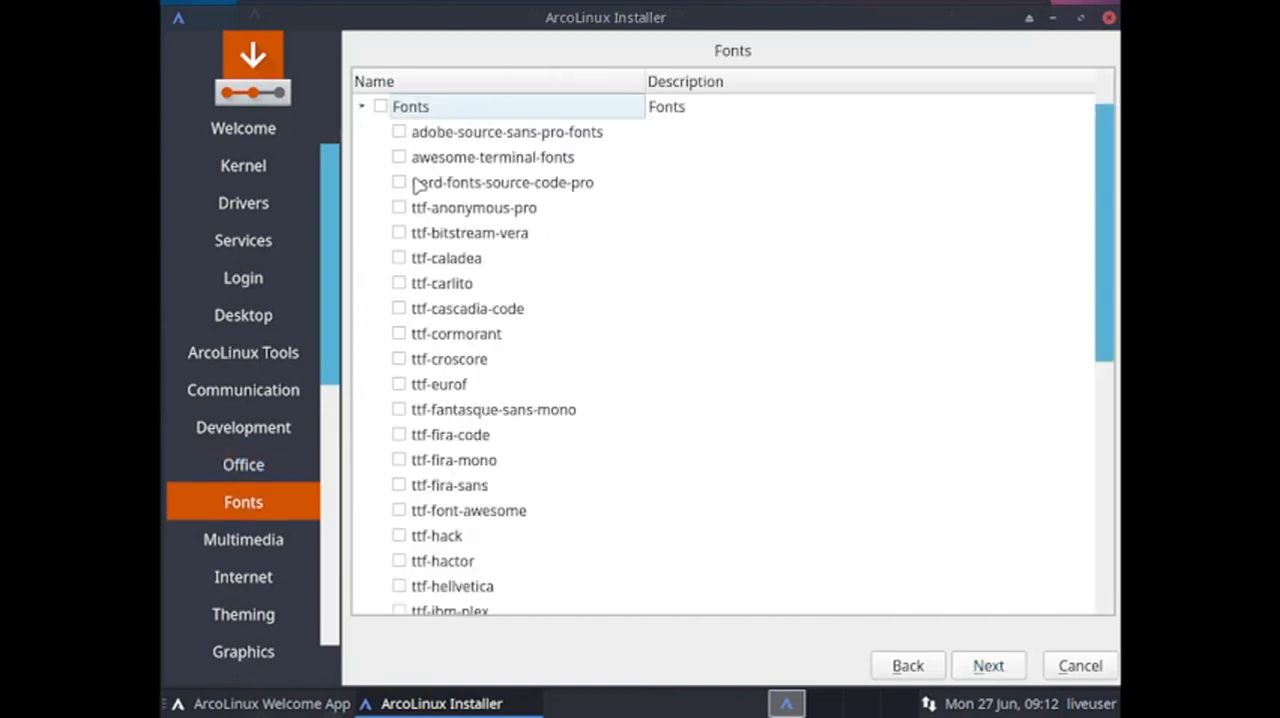
# Select the ttf-linux-libertine font and continue to the Multimedia software.
pyautogui.scroll(-1, 447, 275)
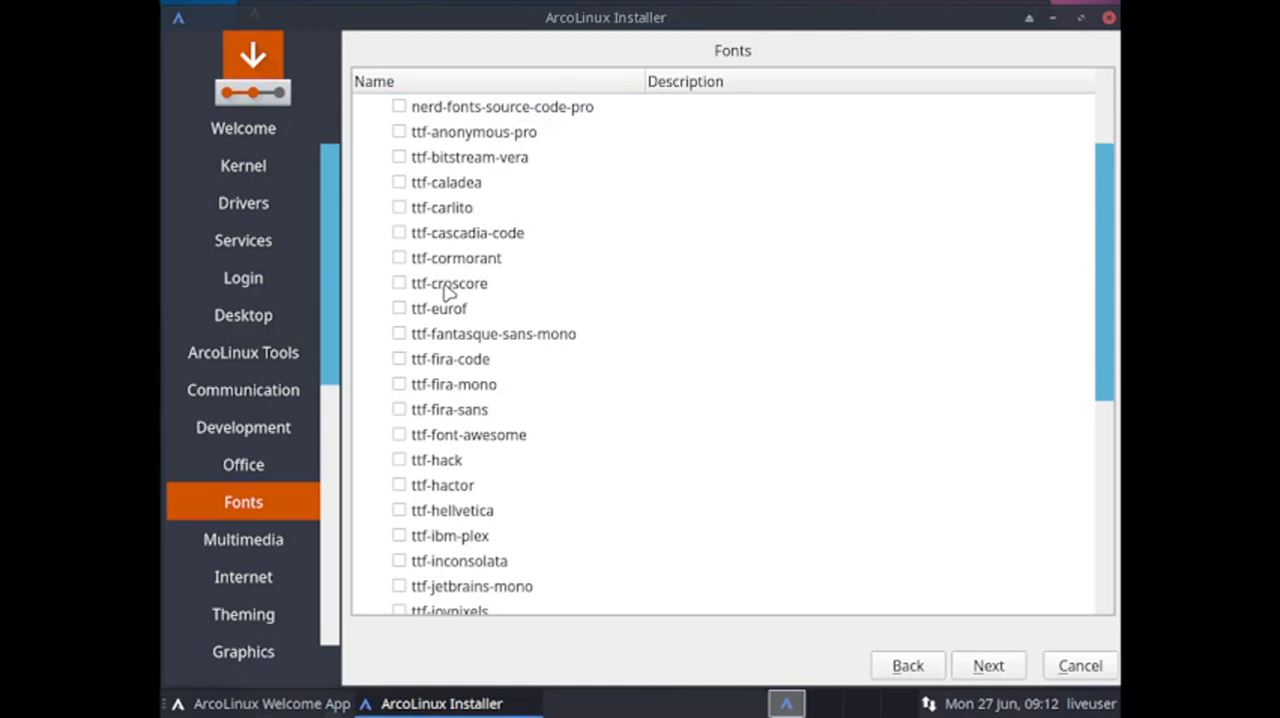
pyautogui.scroll(-4, 447, 288)
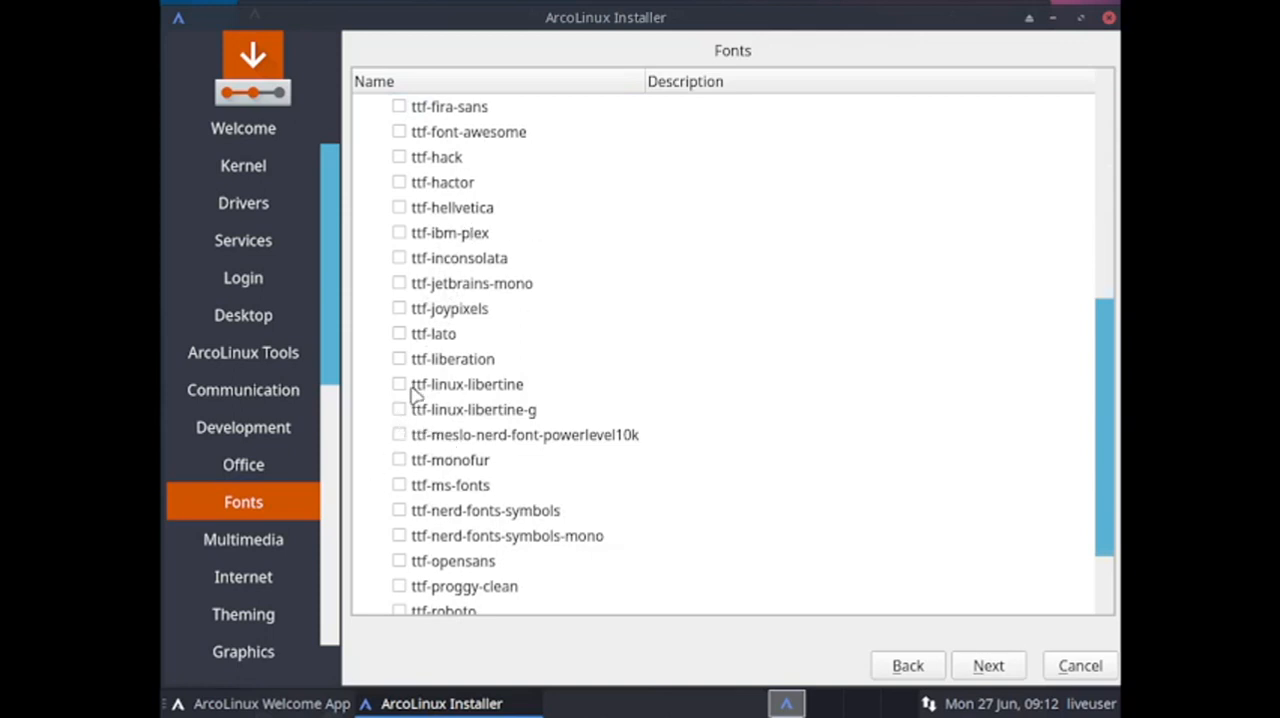
pyautogui.scroll(-1, 445, 490)
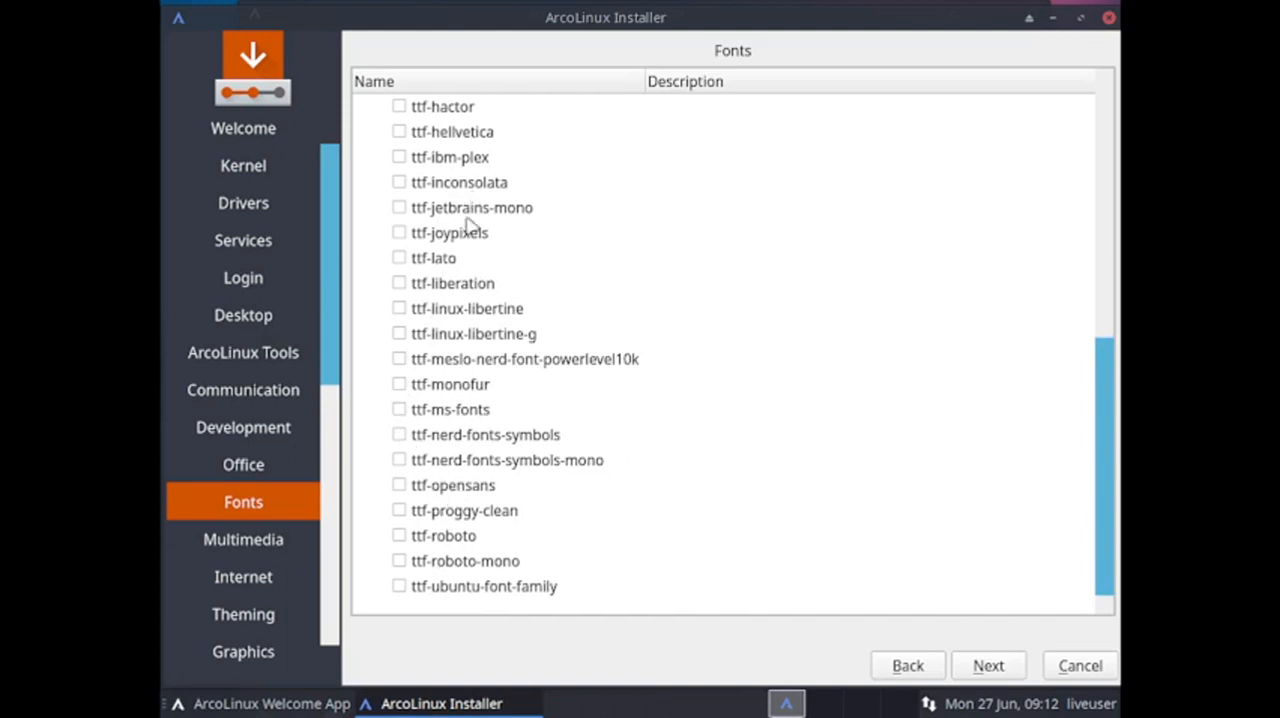
pyautogui.click(399, 309)
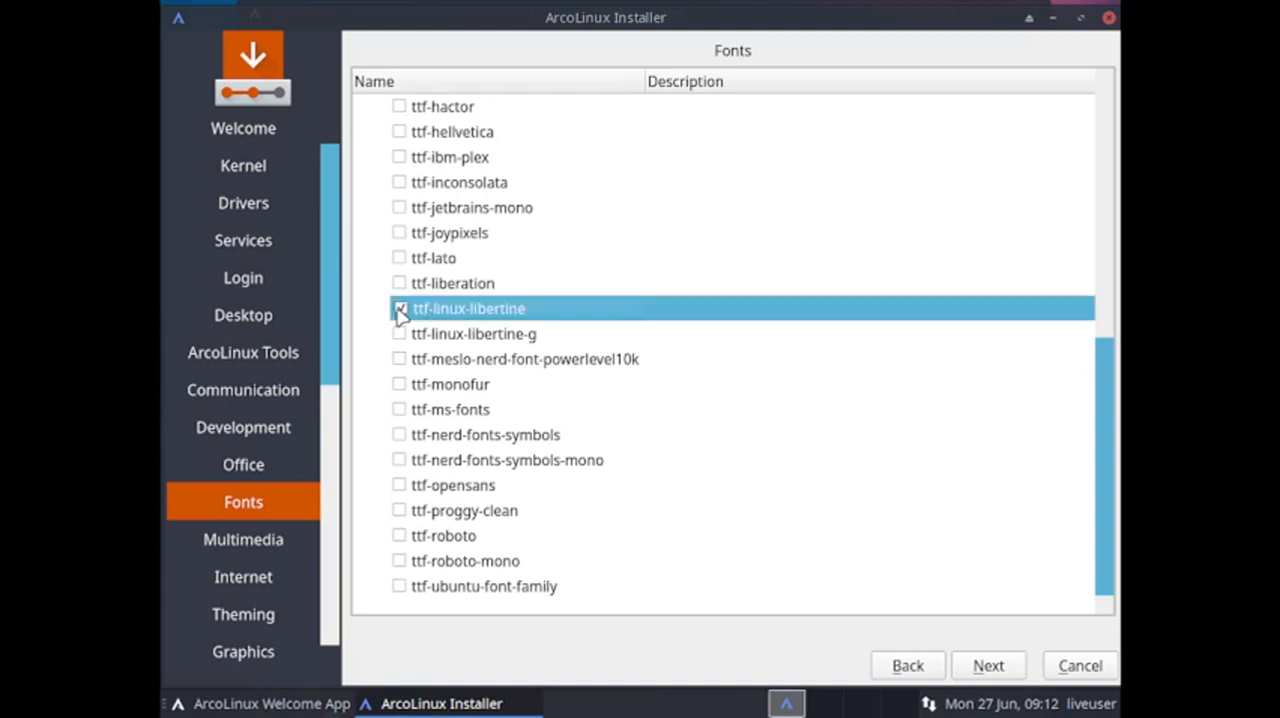
pyautogui.click(988, 668)
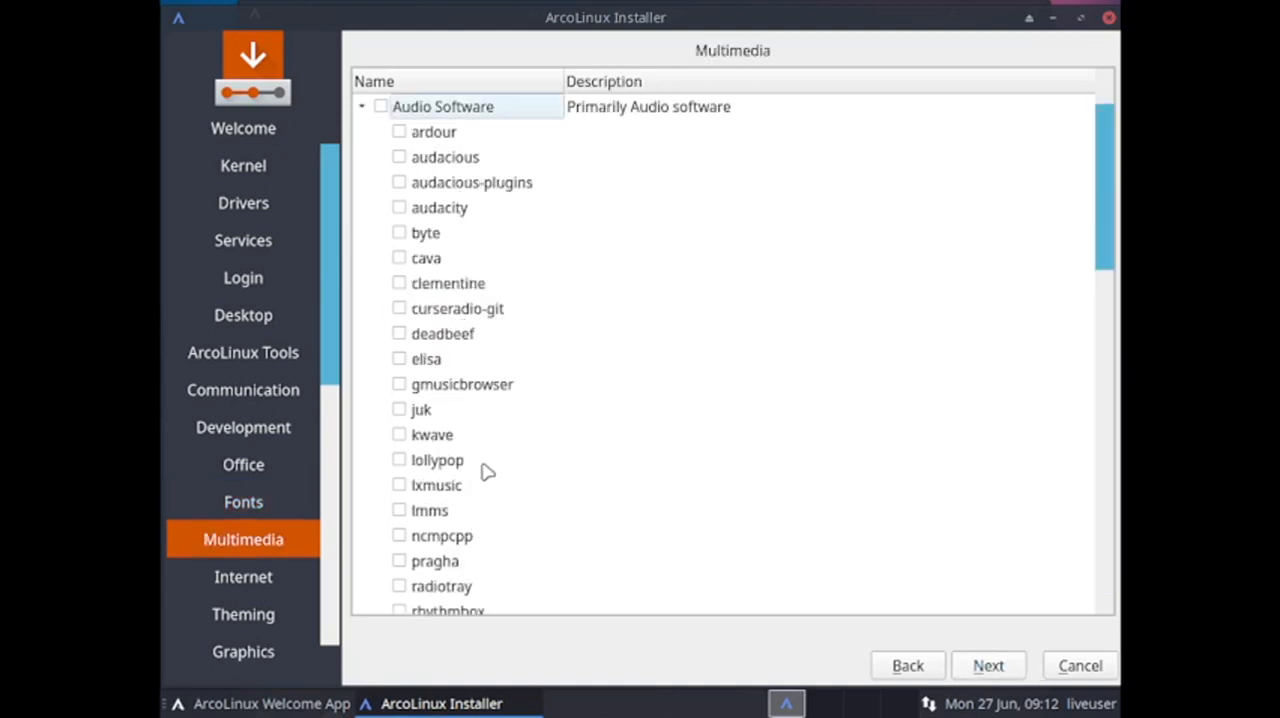
# Select lollypop from the audio software and hypnotix from the video software.
pyautogui.click(399, 462)
pyautogui.scroll(-3, 594, 460)
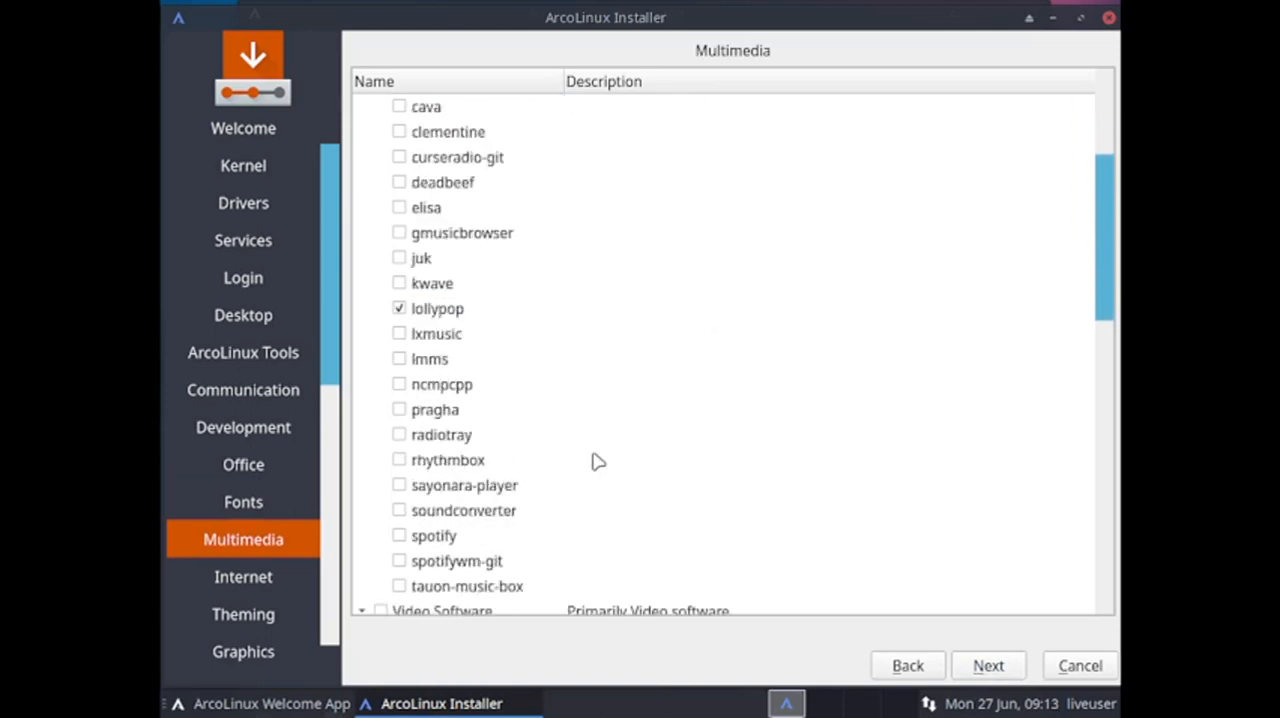
pyautogui.scroll(-4, 597, 461)
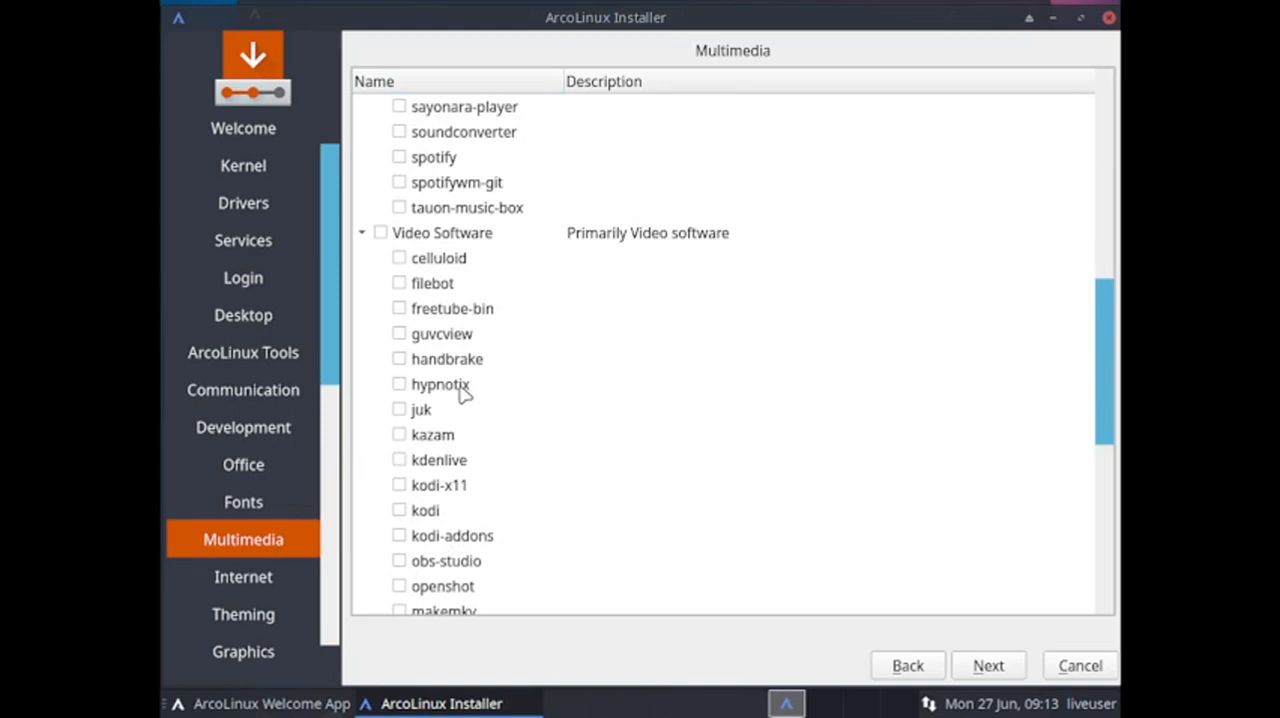
pyautogui.click(399, 387)
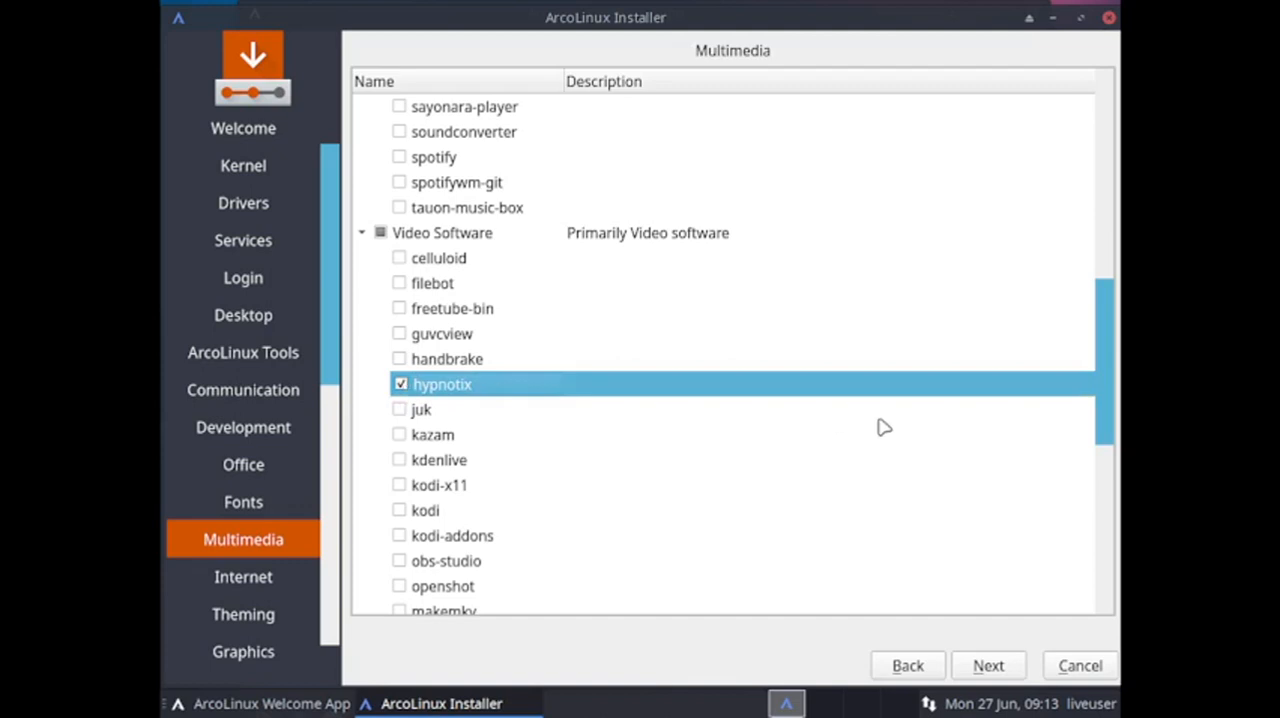
# Look through the remaining video software from kodi to yt-dlp and continue to the Internet packages.
pyautogui.scroll(-3, 884, 427)
pyautogui.scroll(-2, 884, 427)
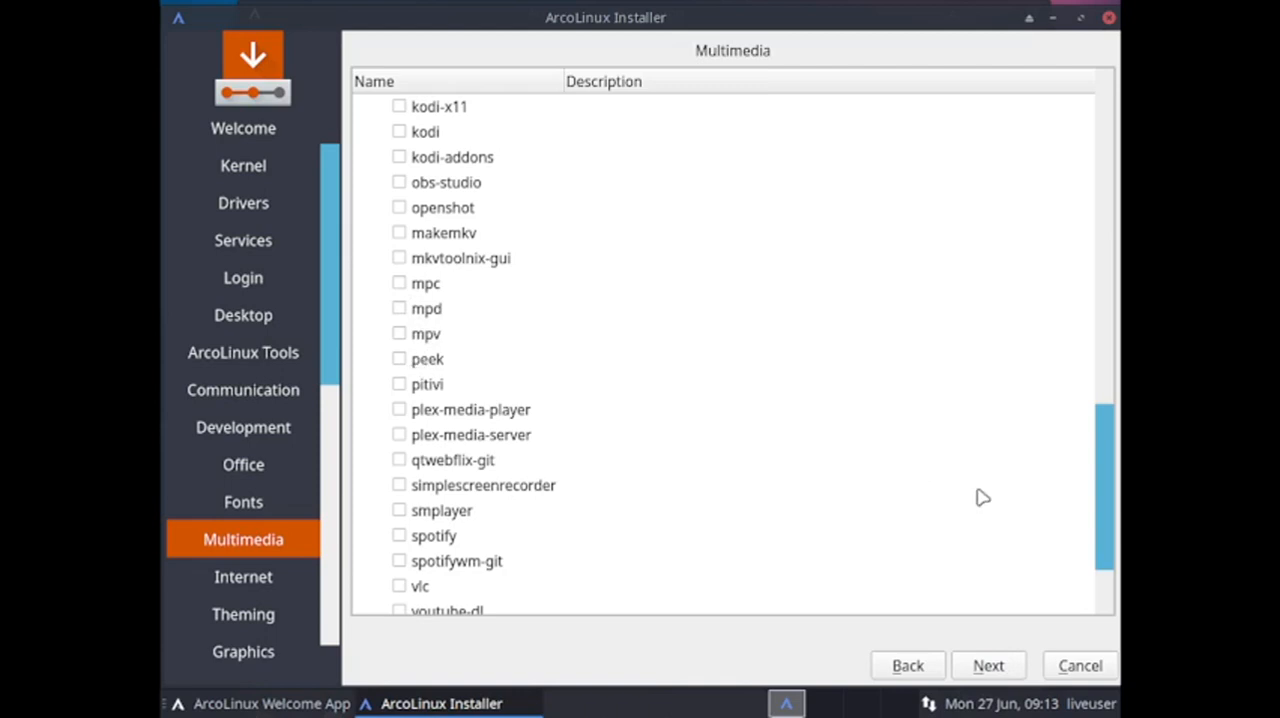
pyautogui.scroll(-1, 982, 497)
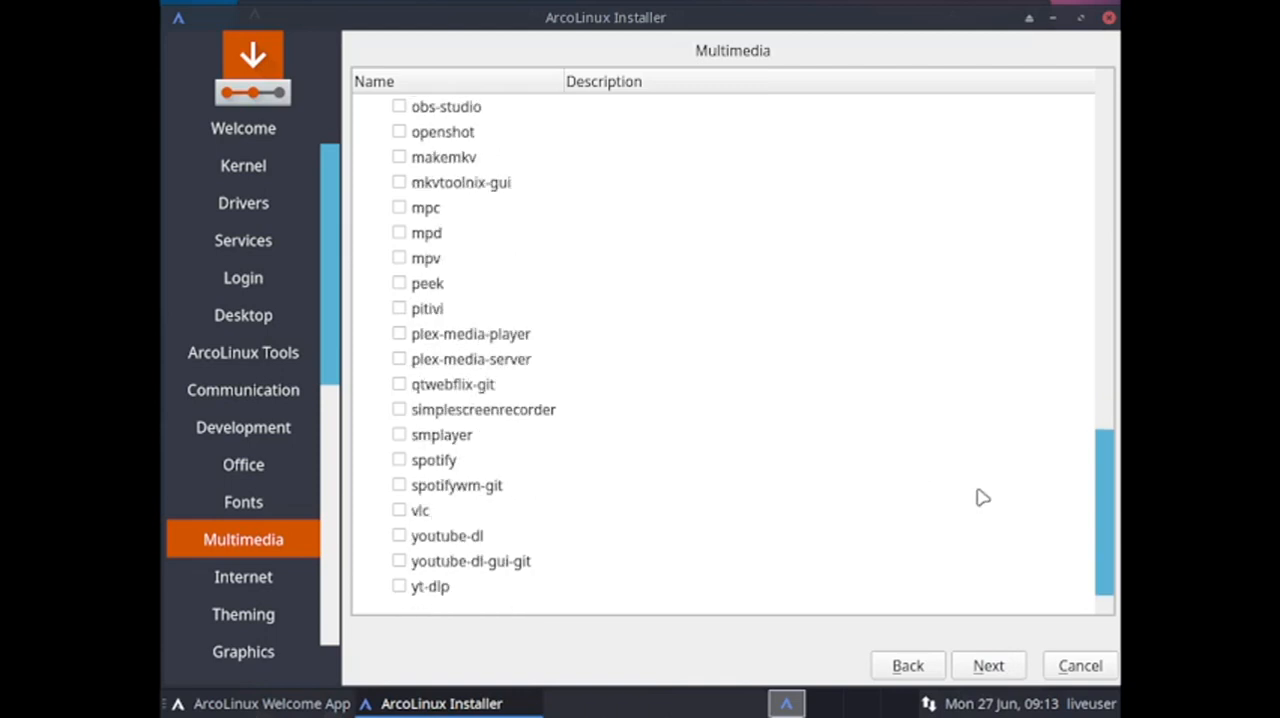
pyautogui.scroll(4, 982, 497)
pyautogui.scroll(-3, 982, 497)
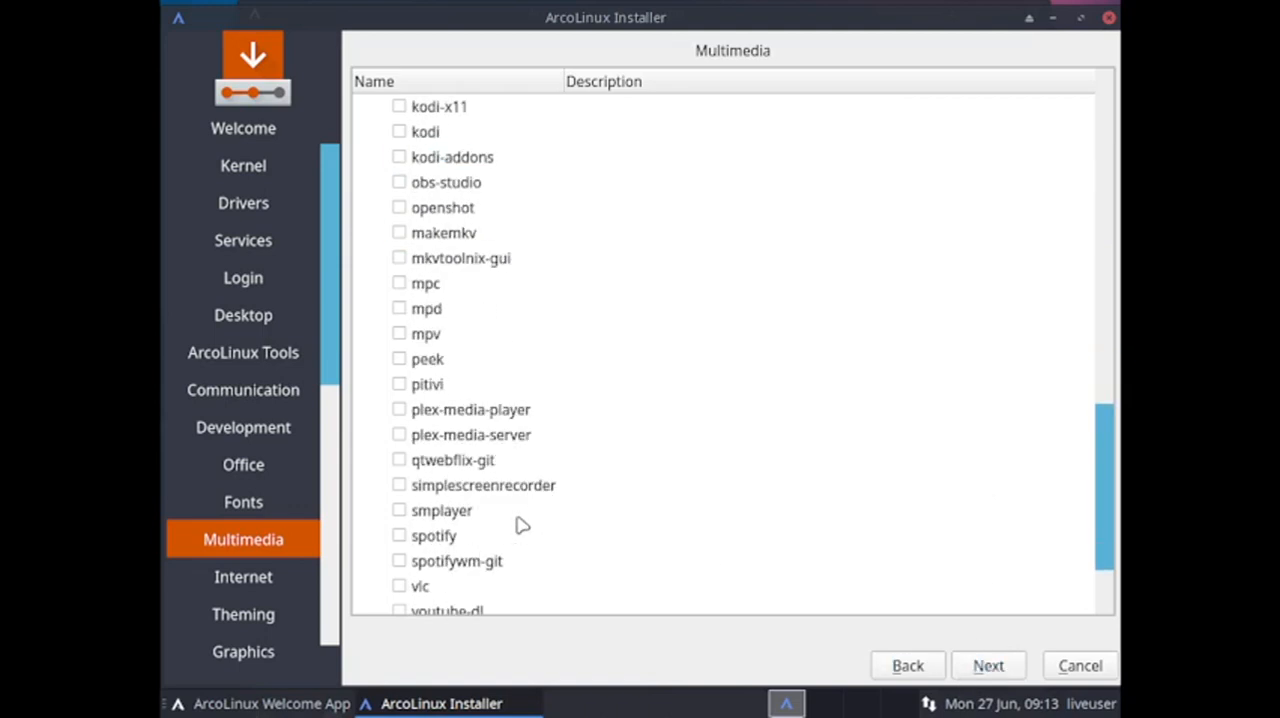
pyautogui.scroll(2, 478, 538)
pyautogui.scroll(1, 478, 538)
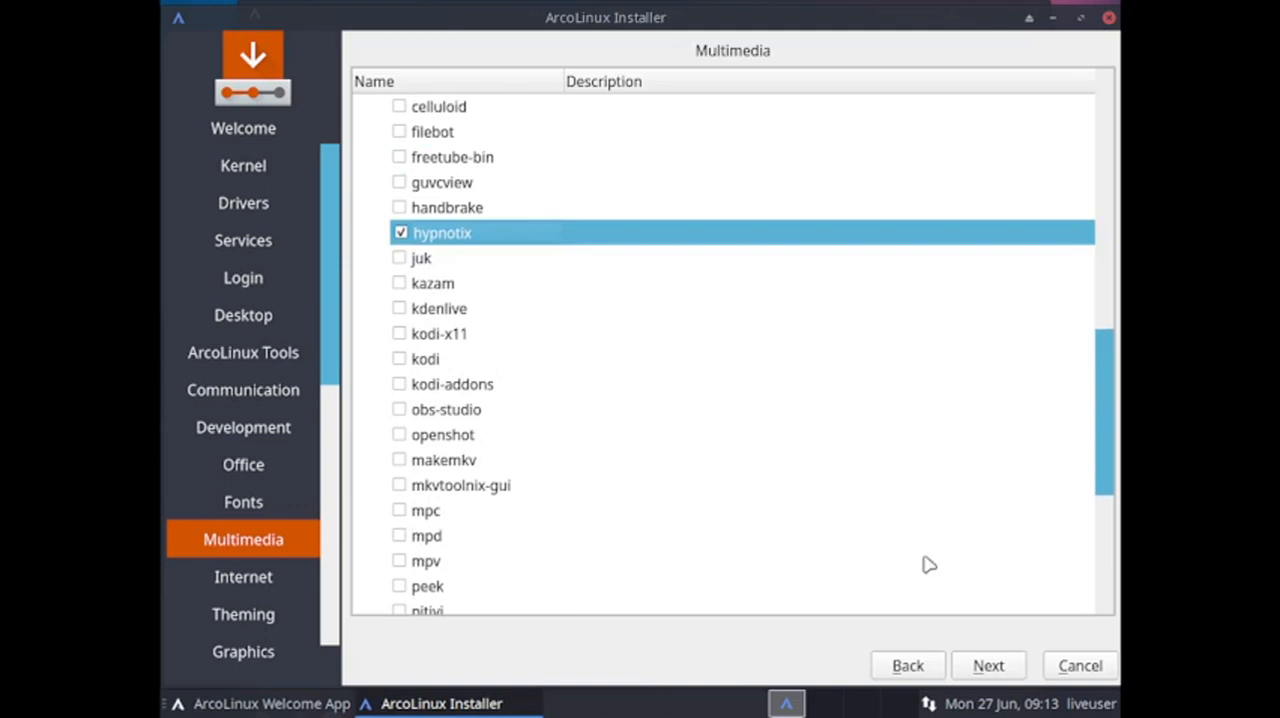
pyautogui.click(987, 665)
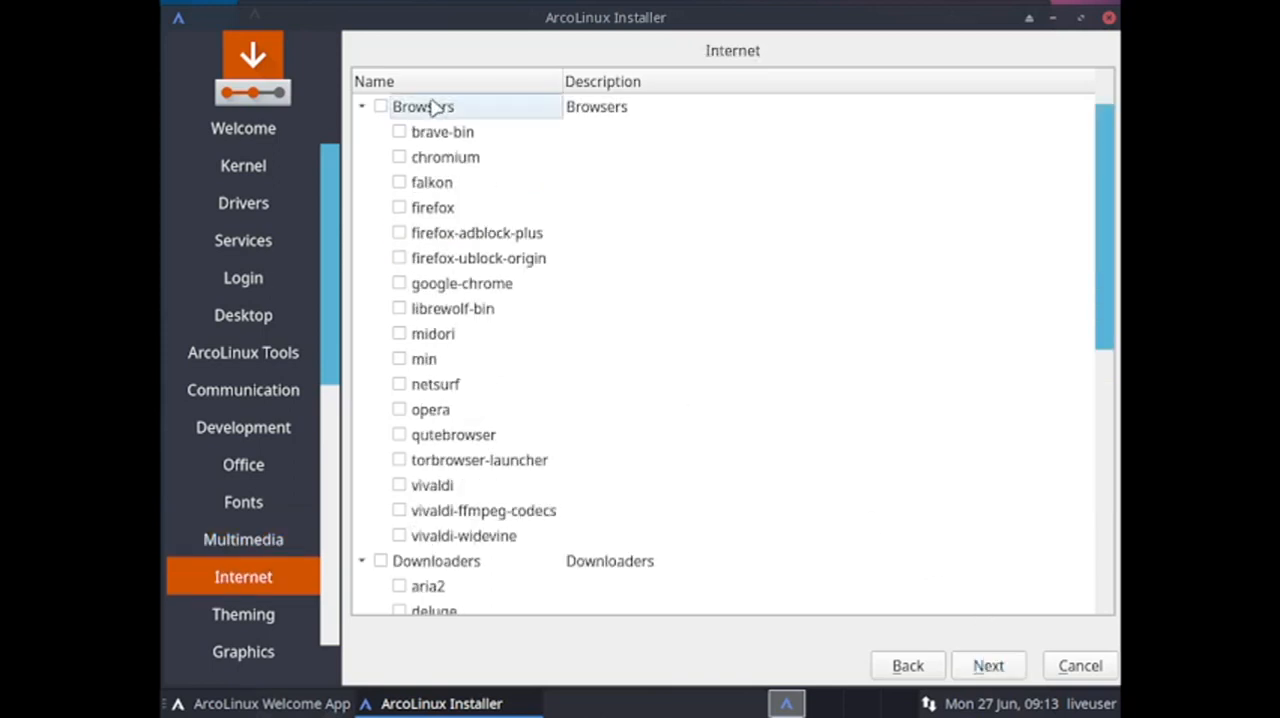
# Select torbrowser-launcher, deluge, nextcloud-client and mailspring, recheck the Internet choices and continue to the theming packages.
pyautogui.click(400, 461)
pyautogui.scroll(-2, 737, 557)
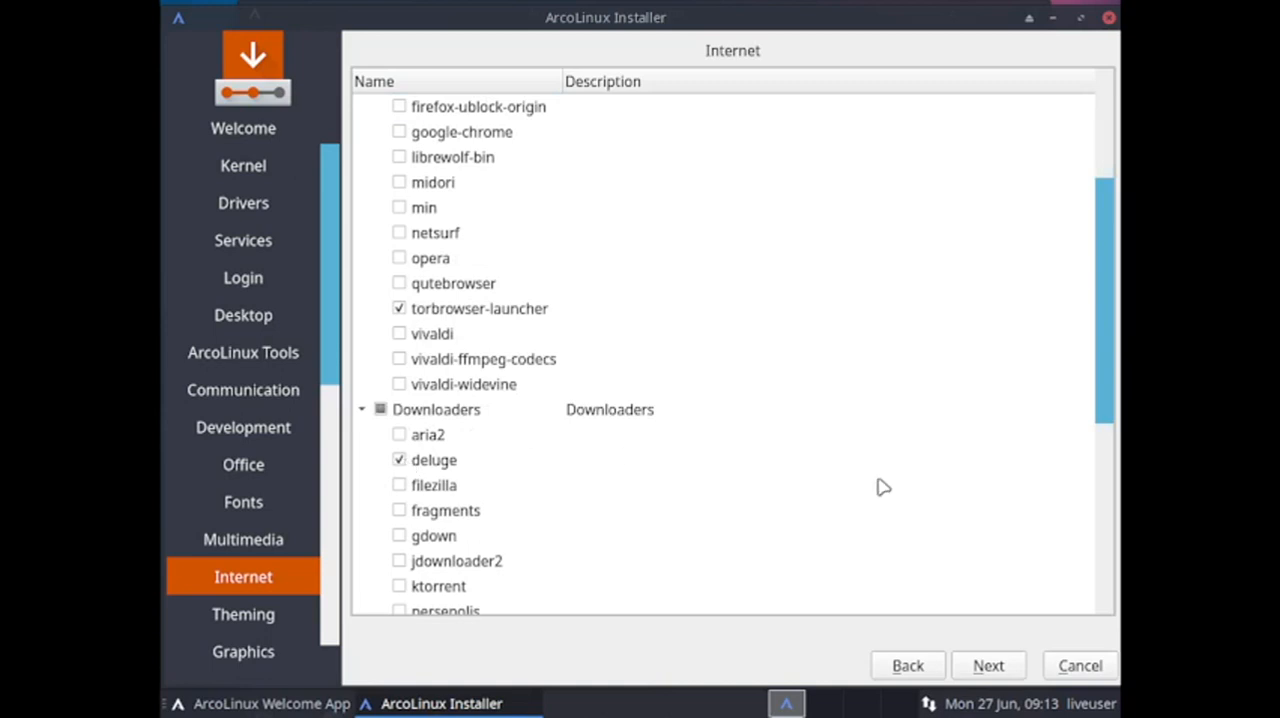
pyautogui.scroll(-2, 883, 487)
pyautogui.scroll(-1, 1068, 481)
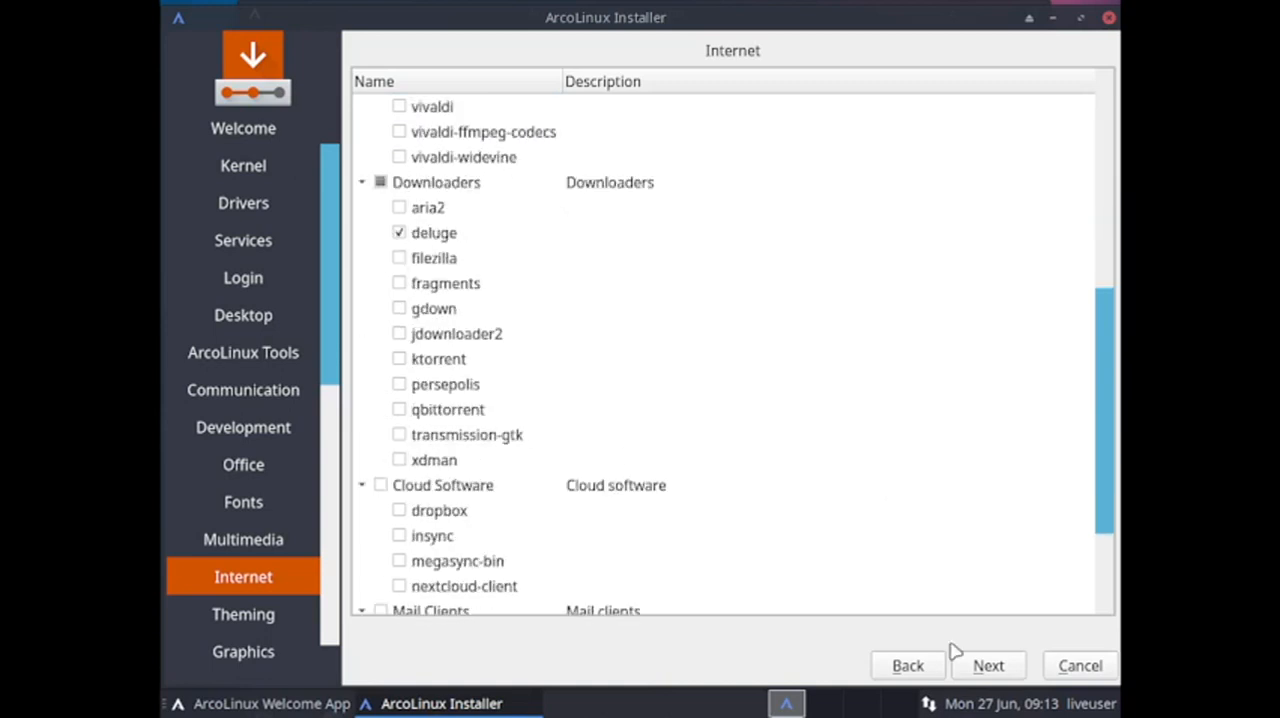
pyautogui.scroll(-2, 929, 594)
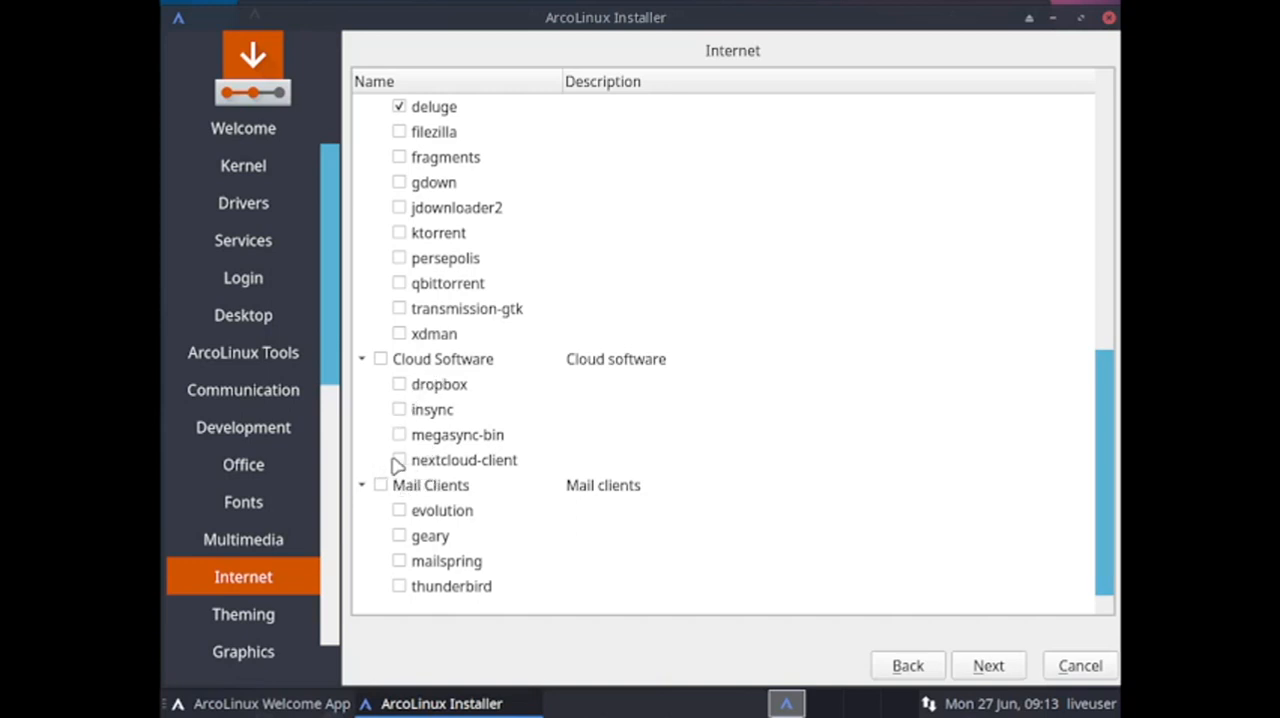
pyautogui.click(399, 461)
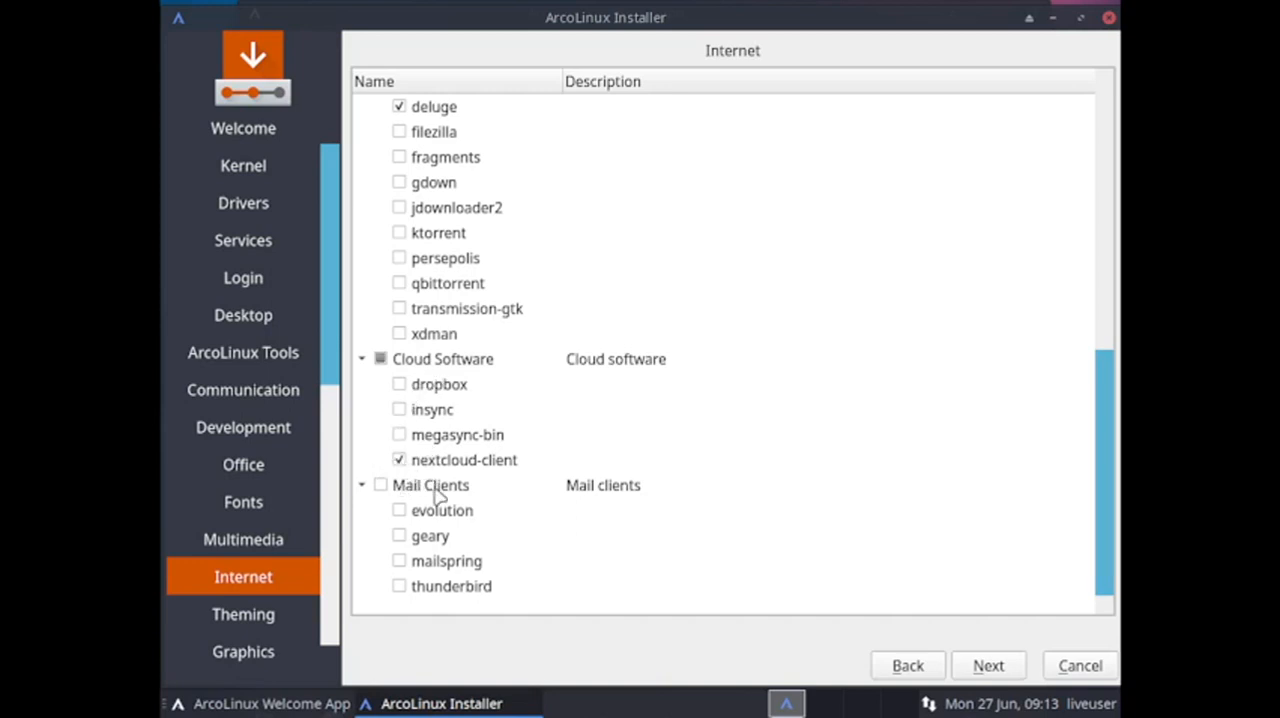
pyautogui.click(400, 562)
pyautogui.click(987, 665)
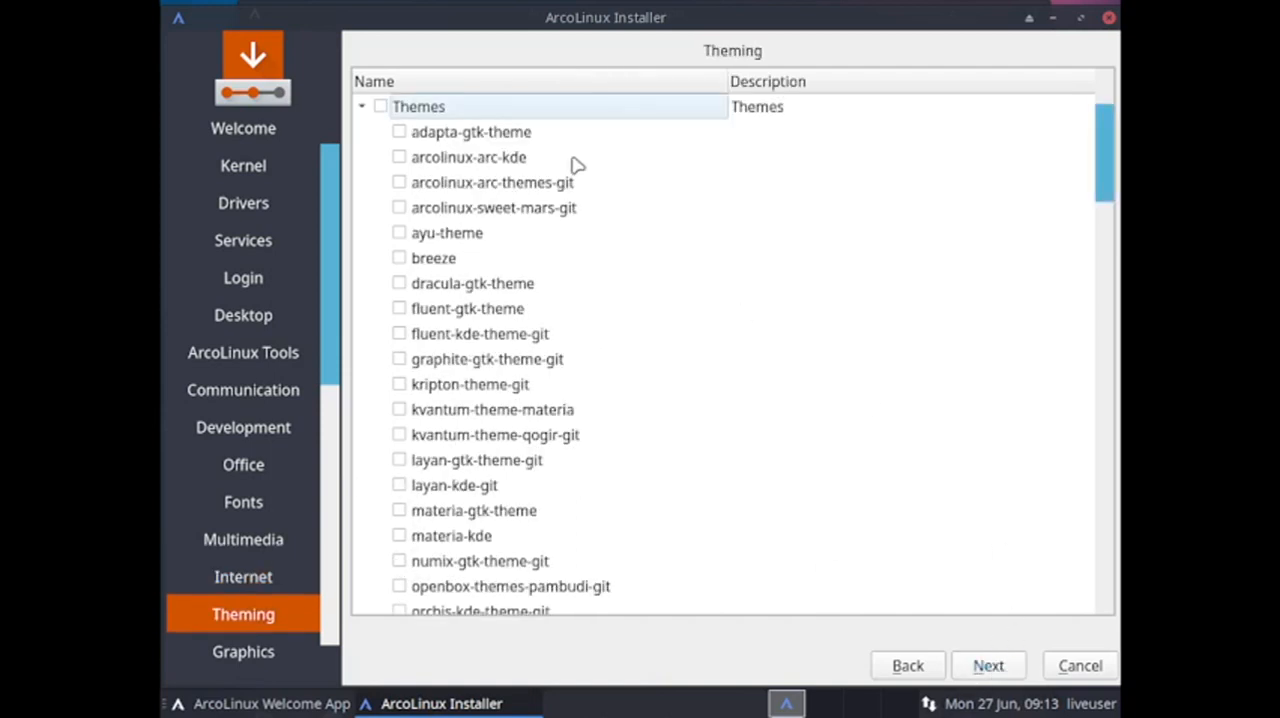
pyautogui.click(907, 666)
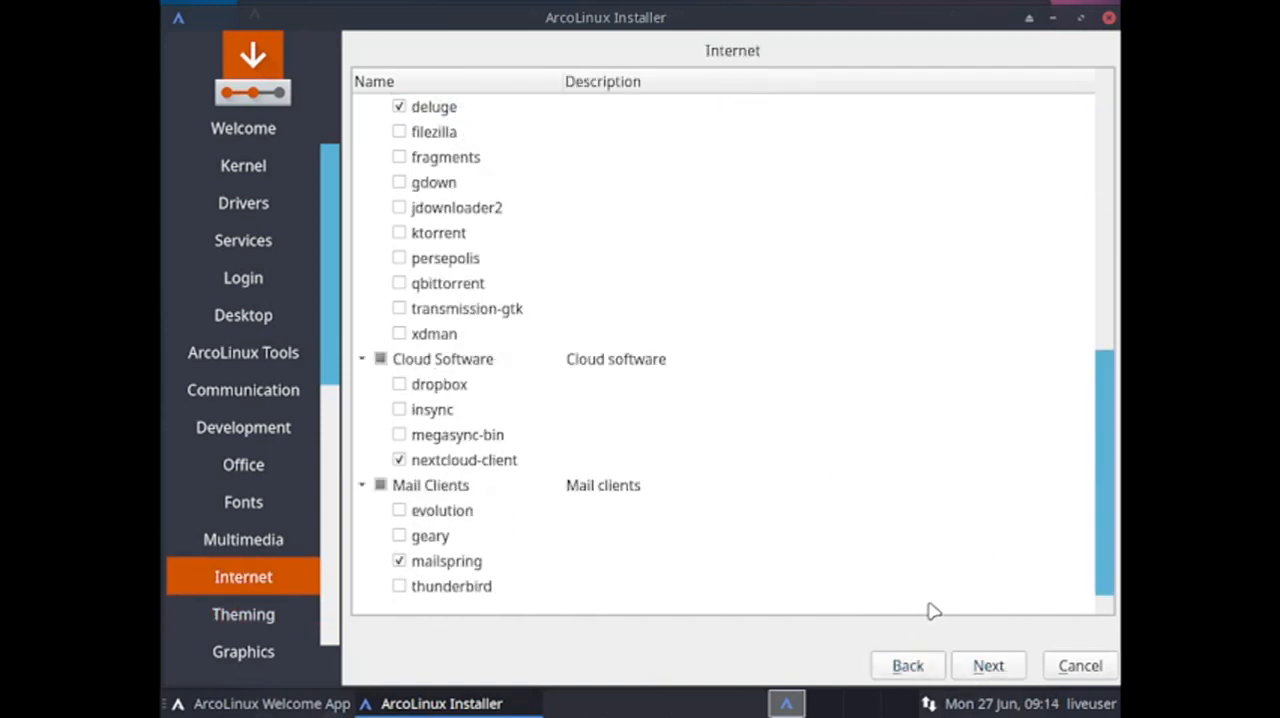
pyautogui.click(1005, 667)
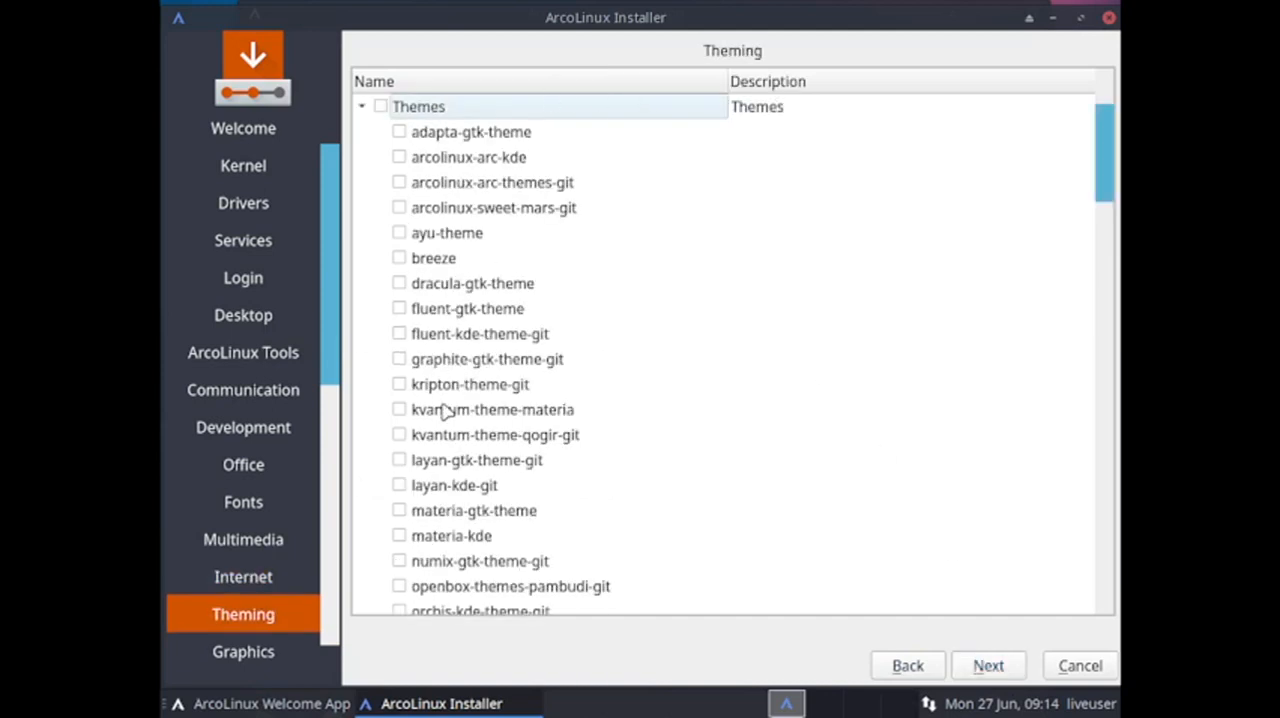
# Select the sweet-theme-git and orchis-theme-git packages under Themes.
pyautogui.scroll(-2, 447, 411)
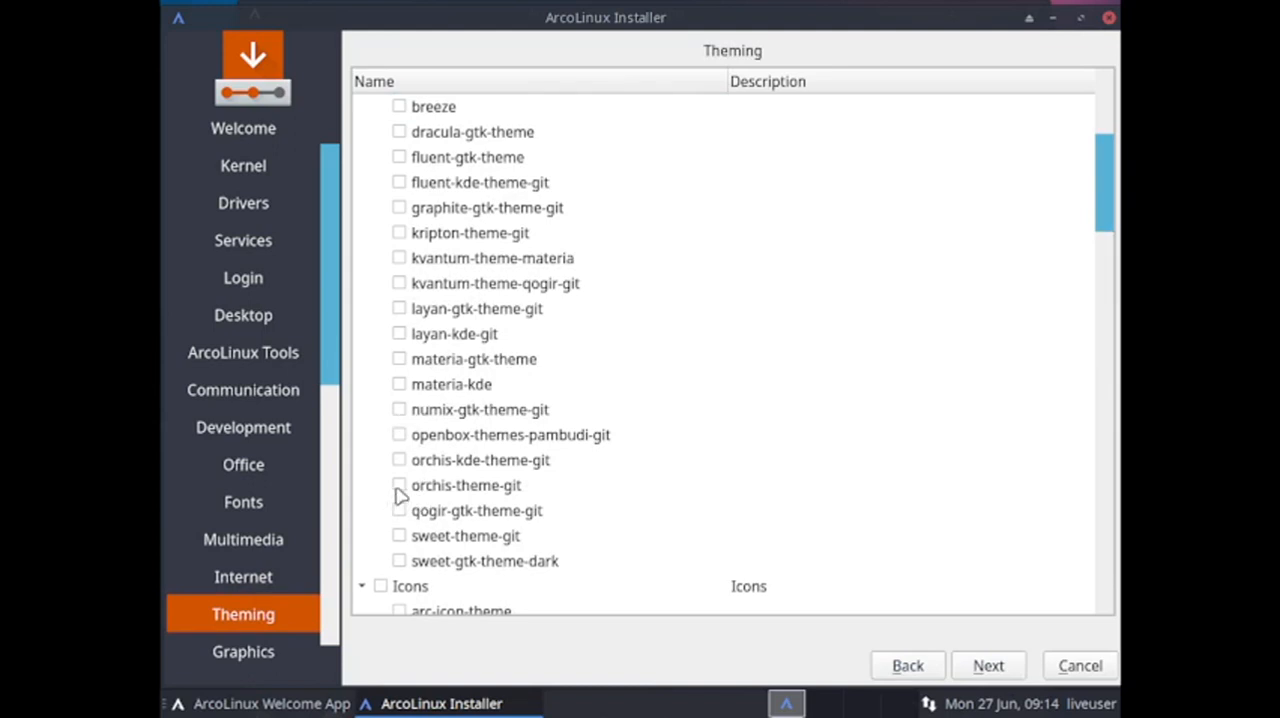
pyautogui.click(401, 535)
pyautogui.click(400, 486)
# Select the zafiro-icon-theme and moka-icon-theme-git packages under Icons.
pyautogui.scroll(-7, 800, 471)
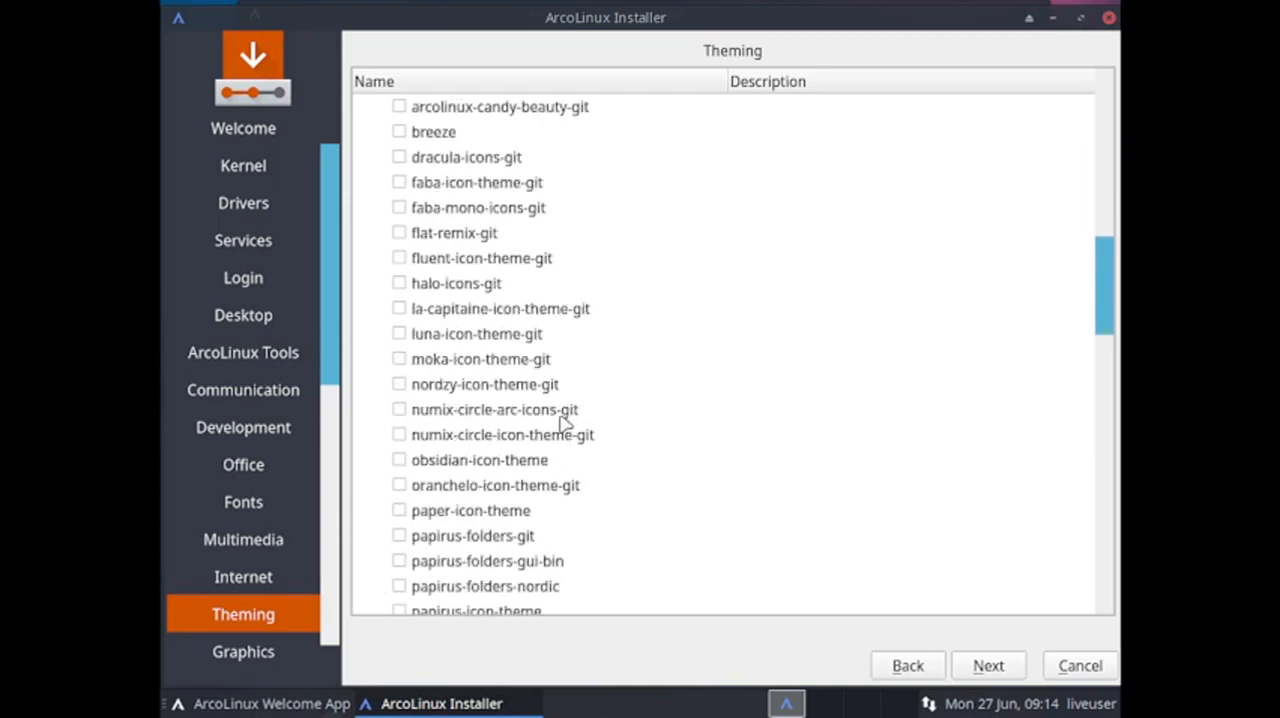
pyautogui.scroll(-3, 562, 424)
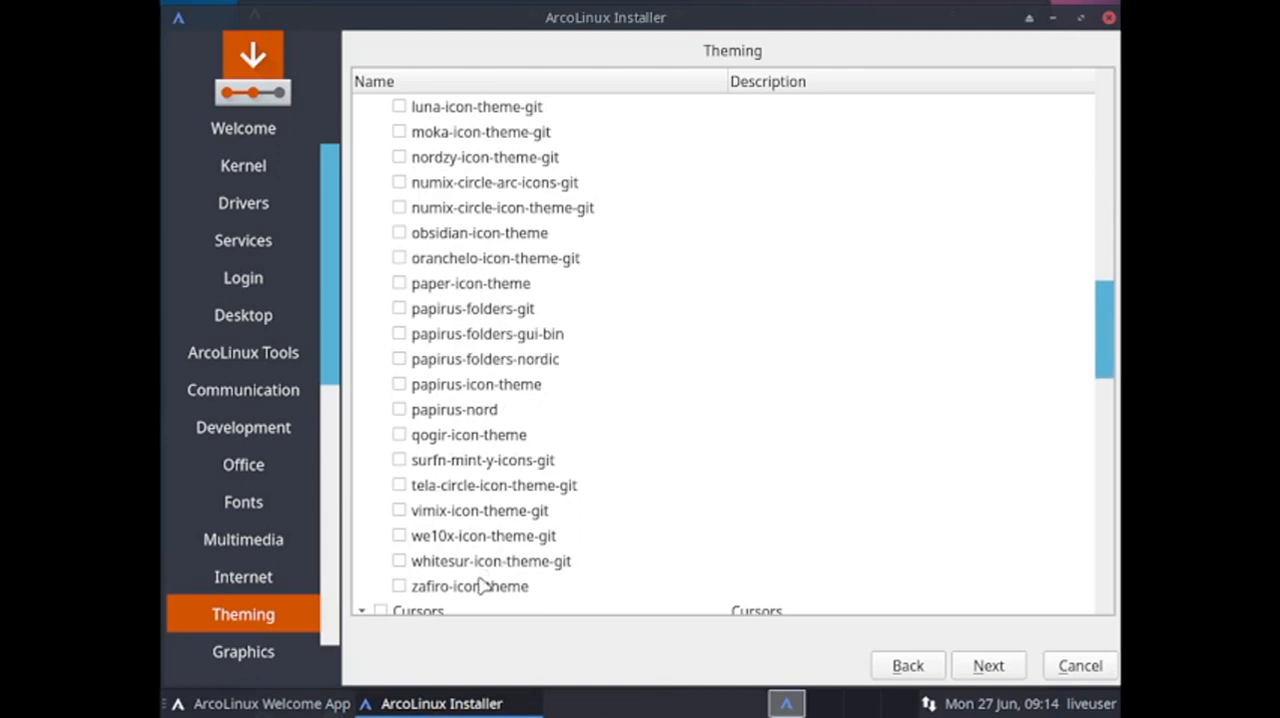
pyautogui.click(399, 587)
pyautogui.scroll(1, 422, 420)
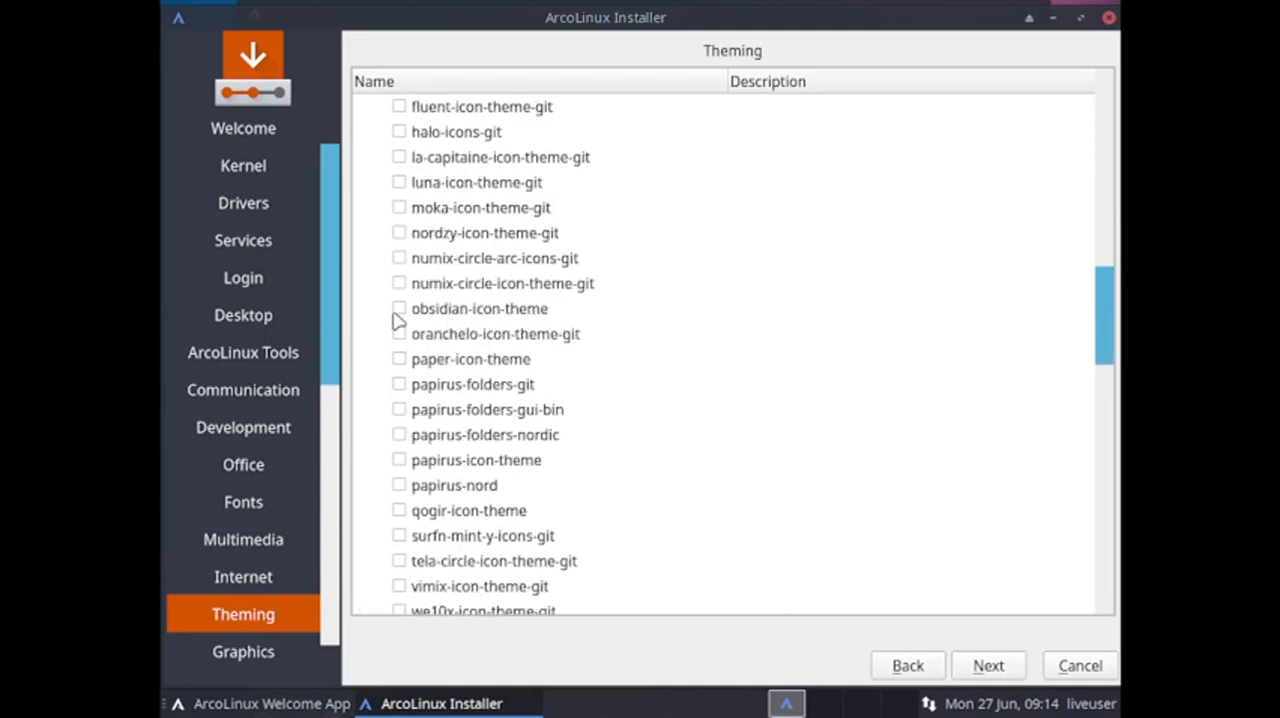
pyautogui.click(399, 208)
# Select the xcursor-simpleandsoft and xcursor-arch-cursor-complete packages under Cursors.
pyautogui.scroll(-2, 786, 292)
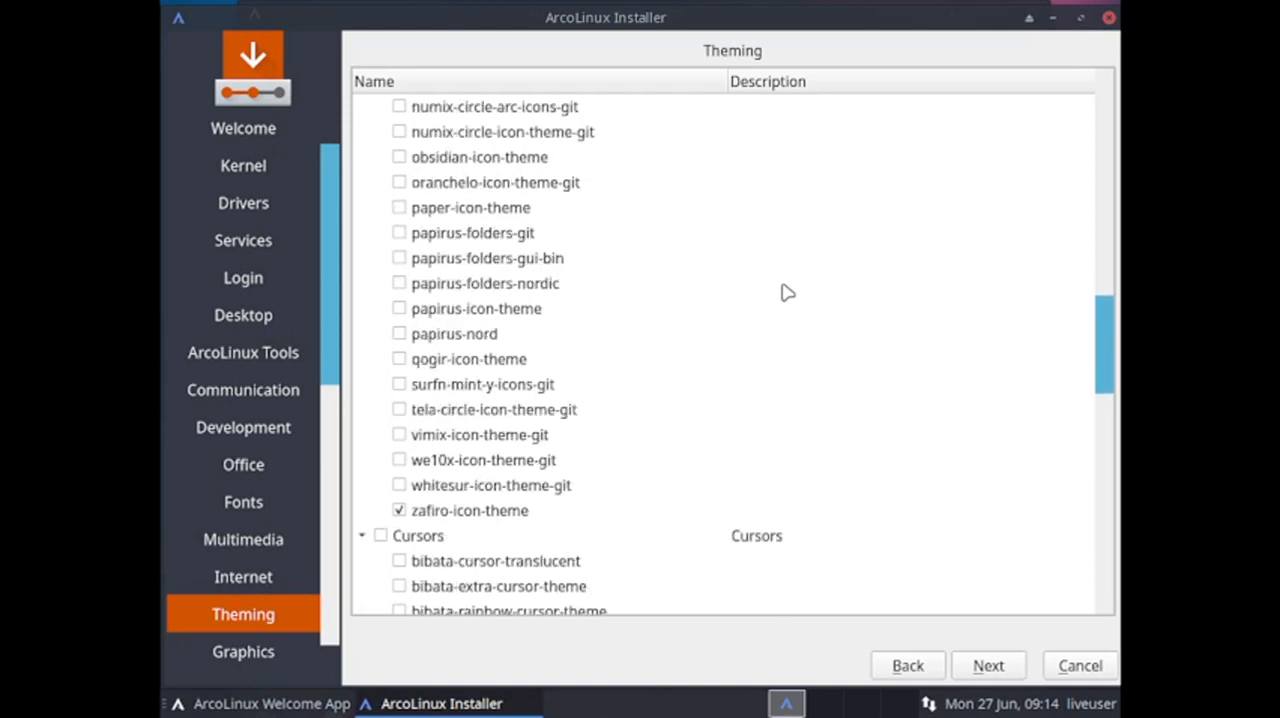
pyautogui.scroll(-4, 786, 292)
pyautogui.scroll(-2, 489, 486)
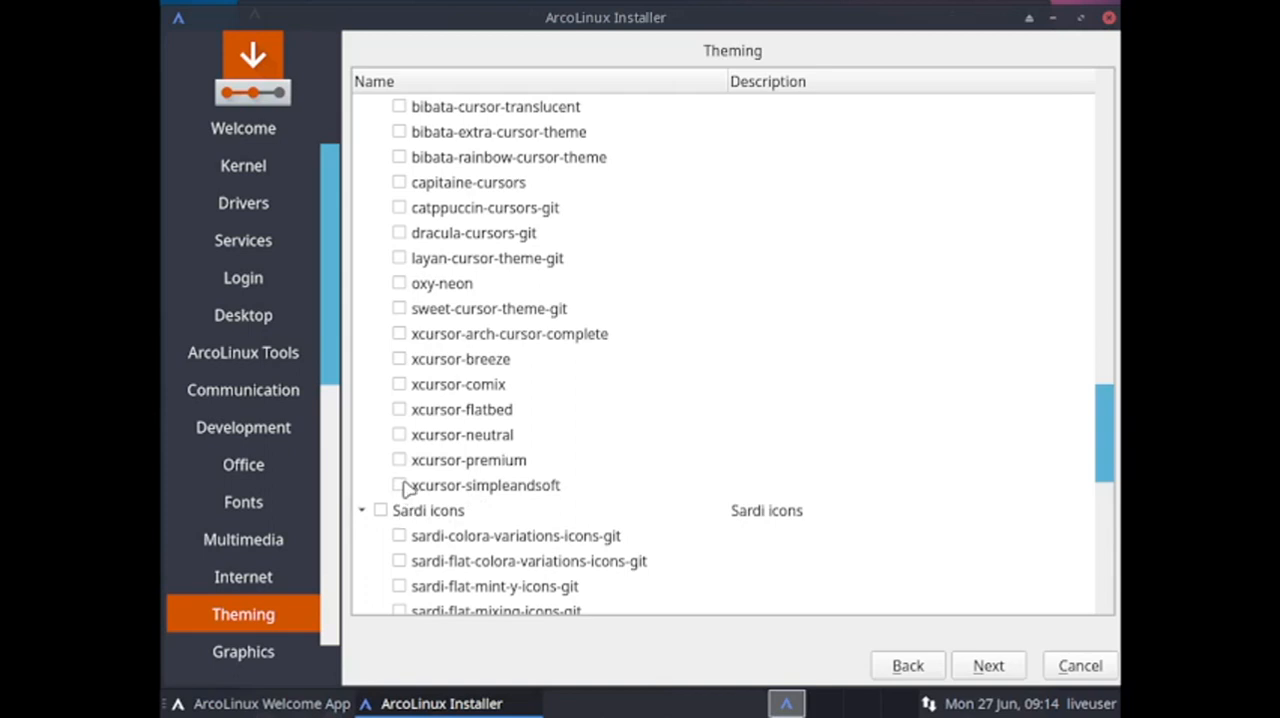
pyautogui.click(401, 486)
pyautogui.click(400, 336)
# Select sardi-mono-numix-colora-variations-icons-git and sardi-orb-colora-variations-icons-git under Sardi icons and continue to the Graphics packages.
pyautogui.scroll(-4, 634, 392)
pyautogui.scroll(-4, 638, 390)
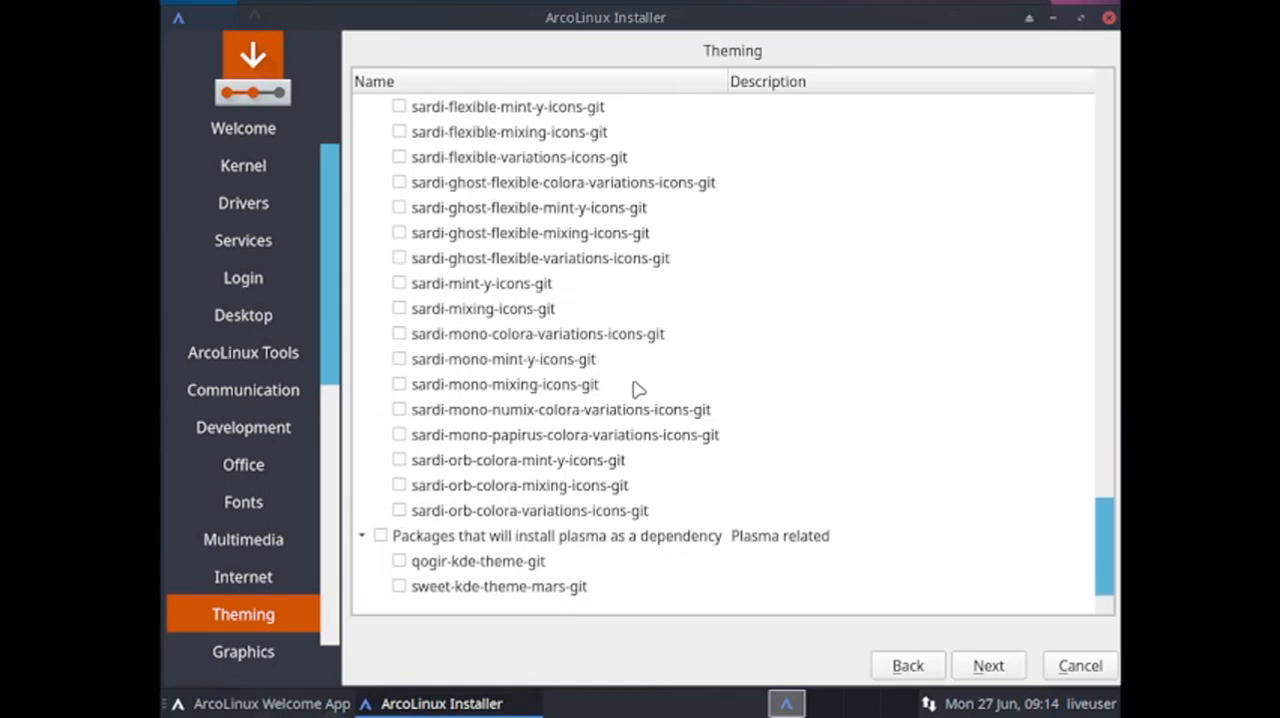
pyautogui.click(399, 410)
pyautogui.click(399, 512)
pyautogui.click(988, 666)
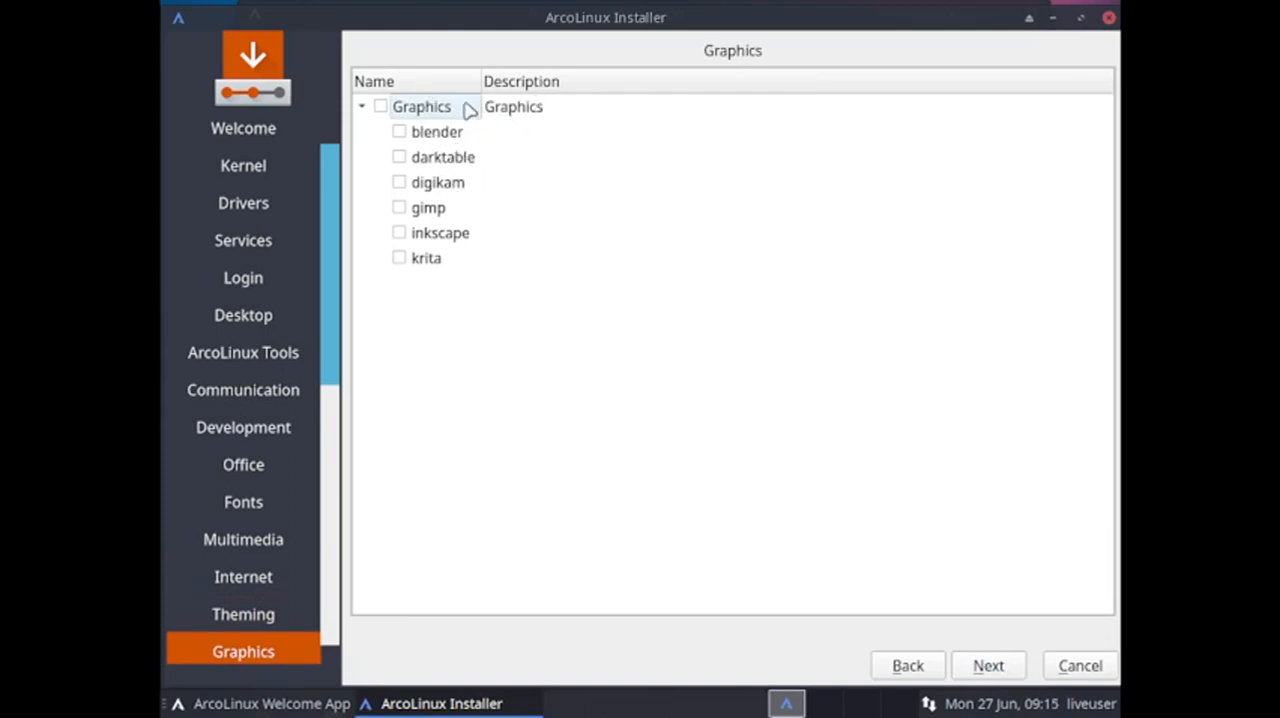
# Select darktable under Graphics and continue past the Gaming packages without choosing any, up to Terminals.
pyautogui.click(399, 158)
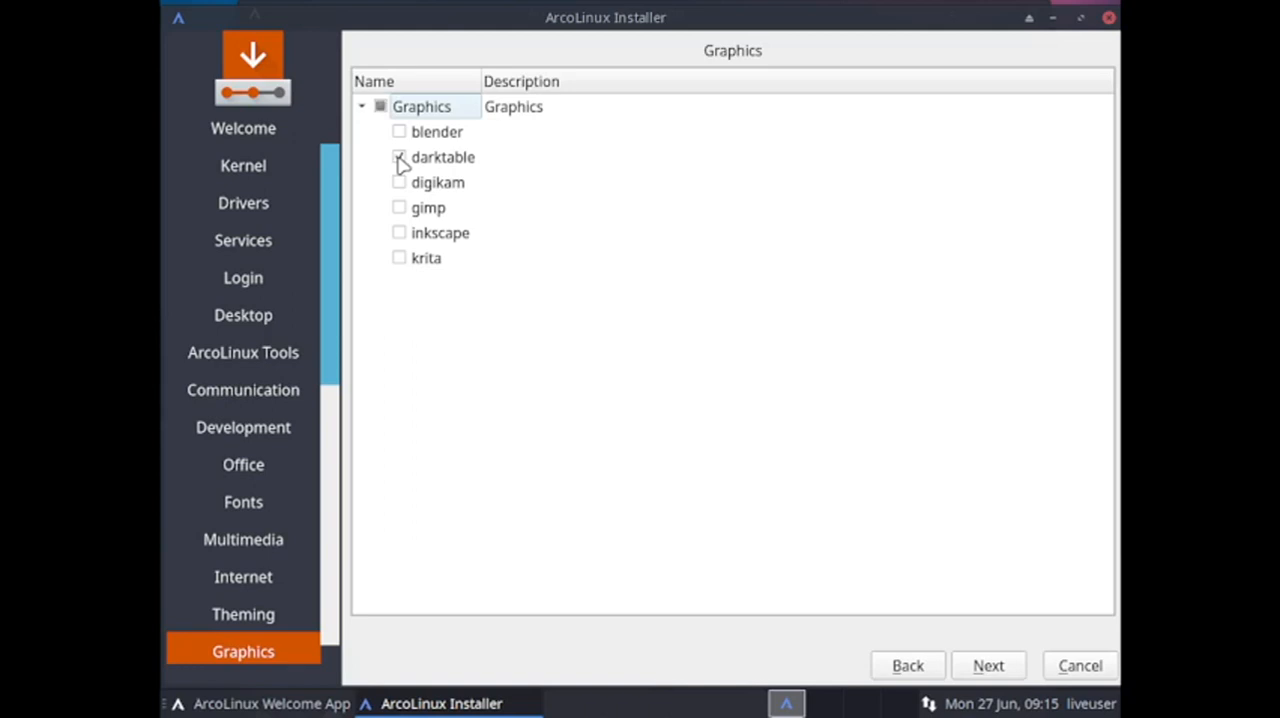
pyautogui.click(1008, 675)
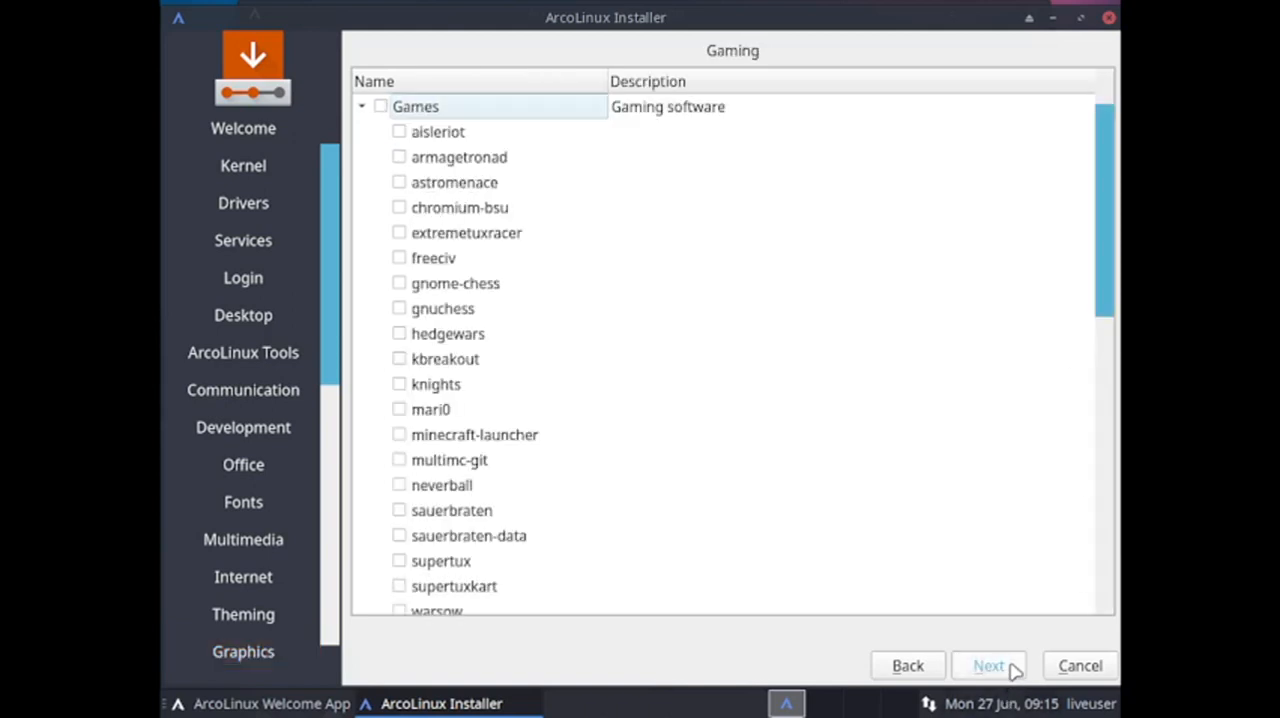
pyautogui.click(1013, 670)
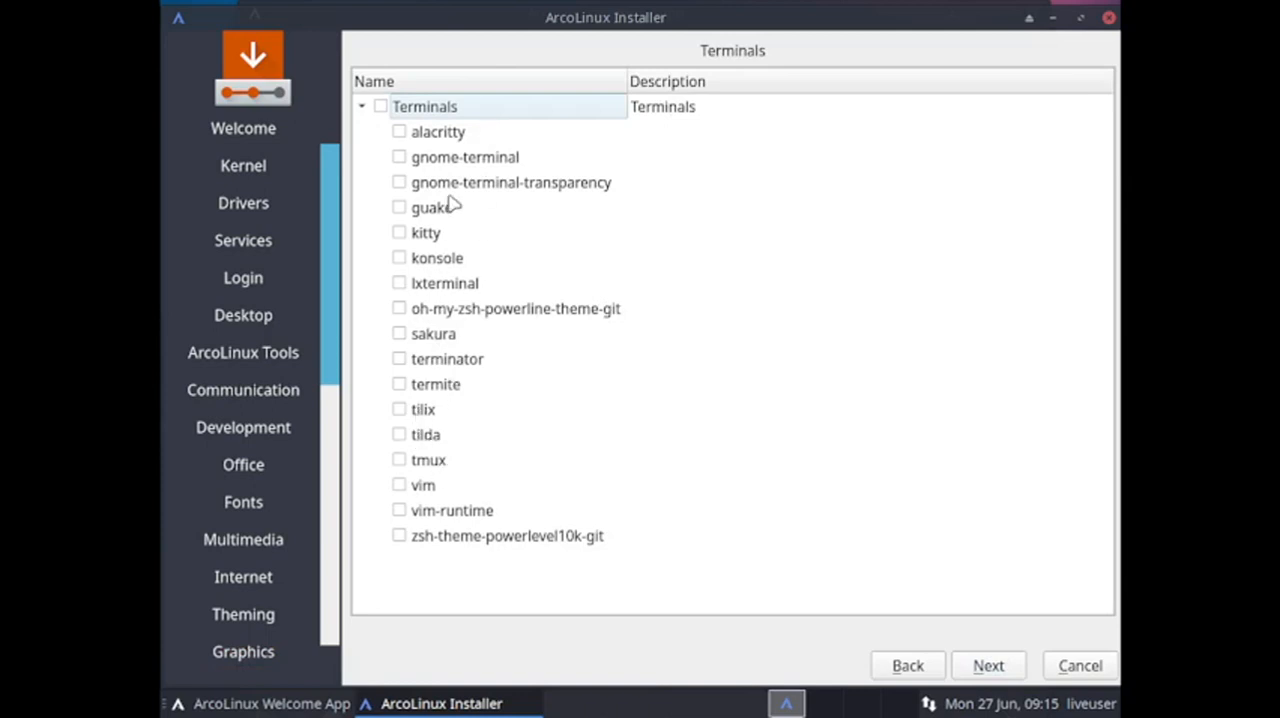
# Select vim and vim-runtime under Terminals and continue to the file managers.
pyautogui.click(399, 485)
pyautogui.click(398, 512)
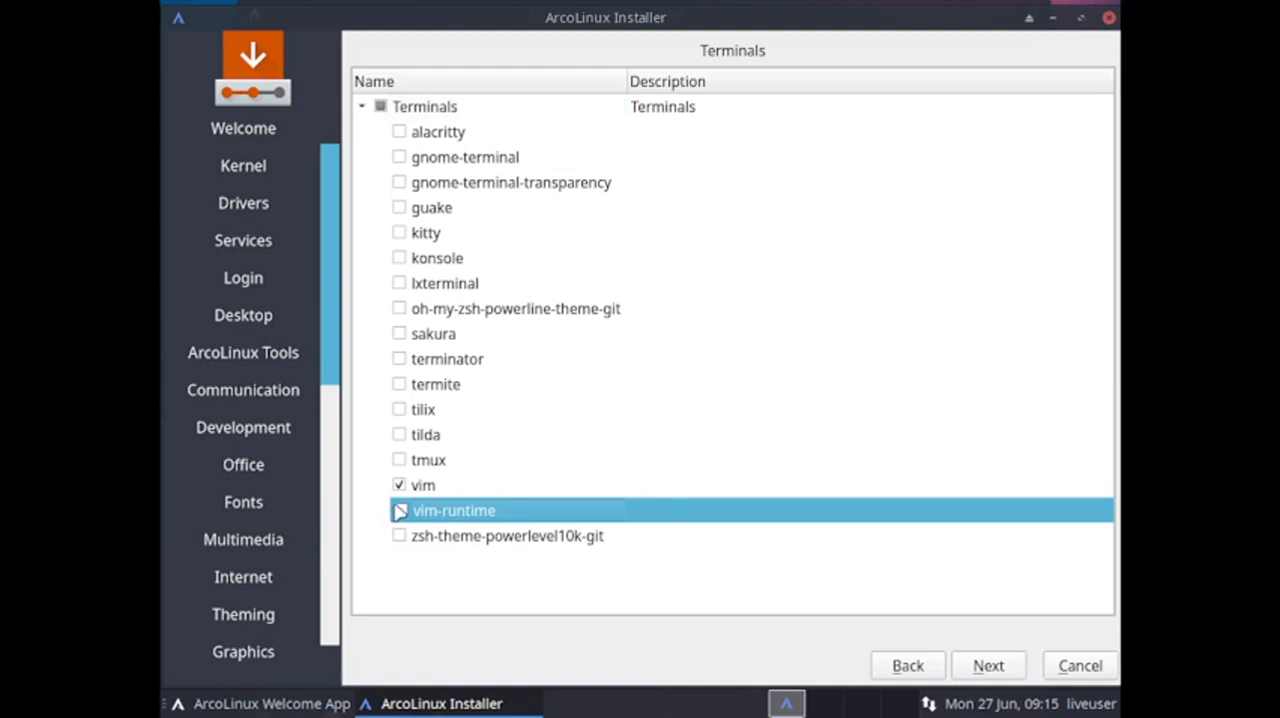
pyautogui.click(399, 511)
pyautogui.click(977, 668)
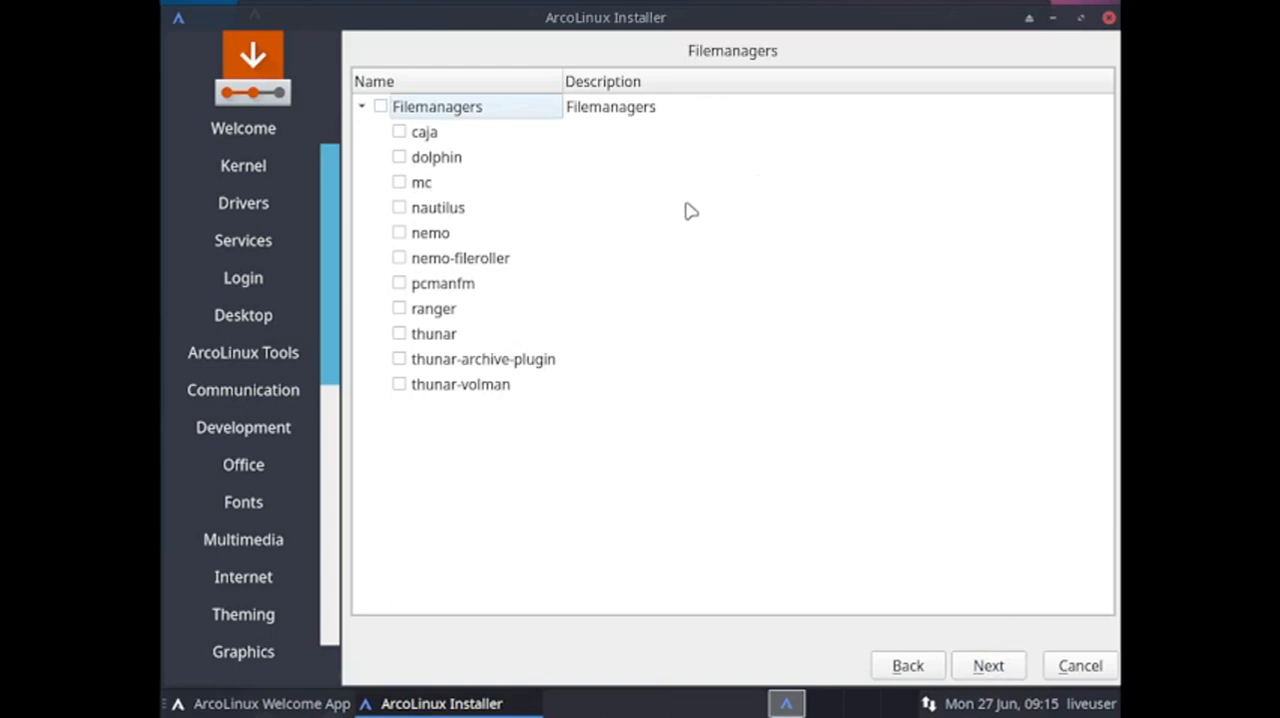
# Select pcmanfm, thunar, thunar-archive-plugin and thunar-volman as file managers and continue to the USB utilities.
pyautogui.click(399, 284)
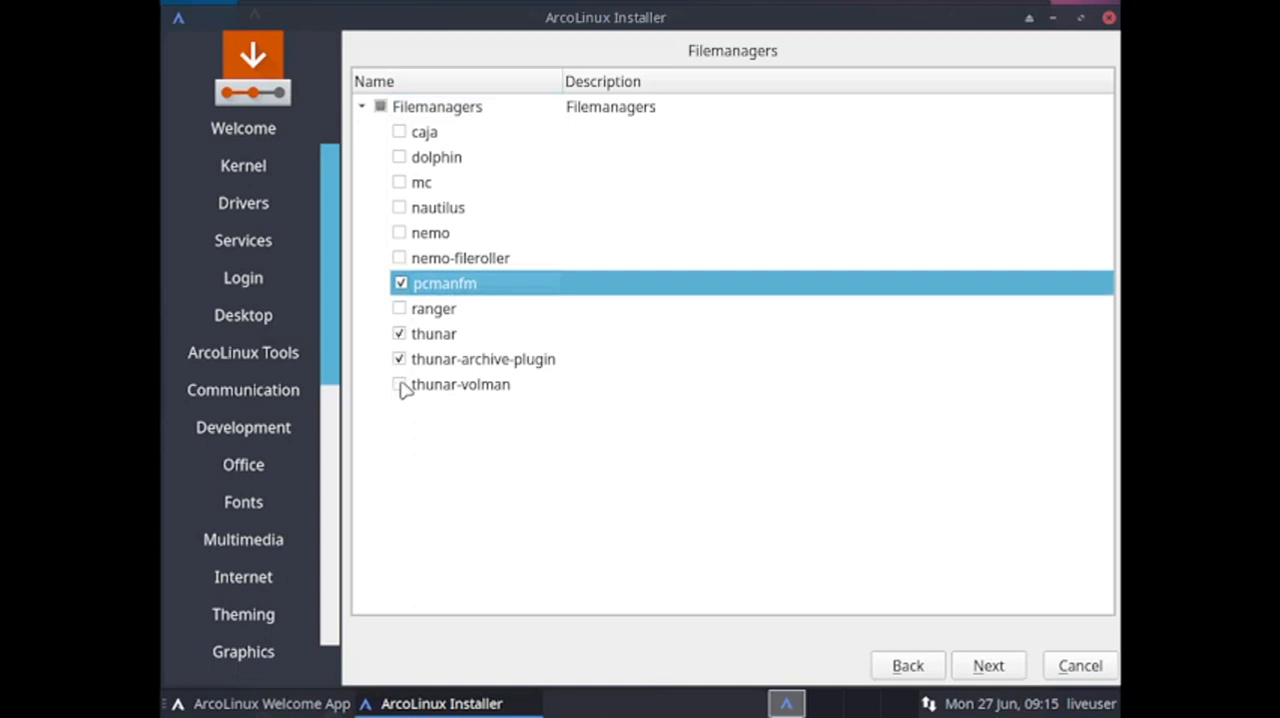
pyautogui.click(400, 385)
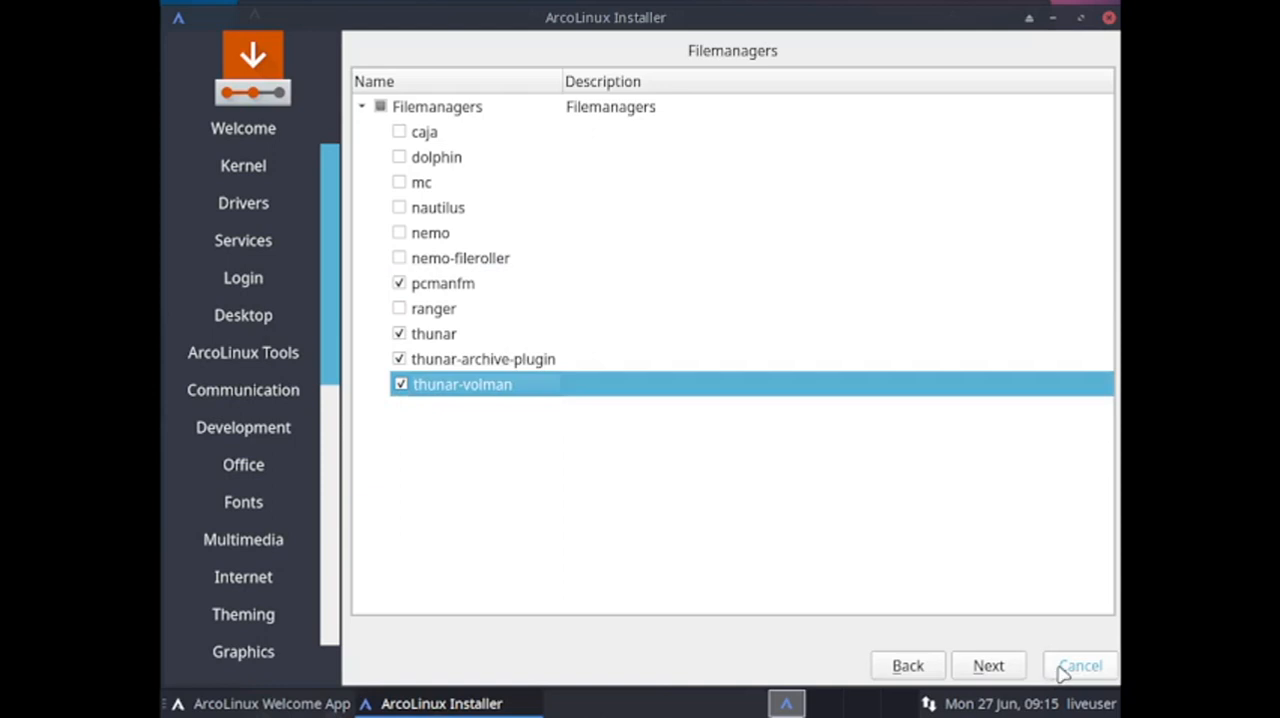
pyautogui.click(988, 666)
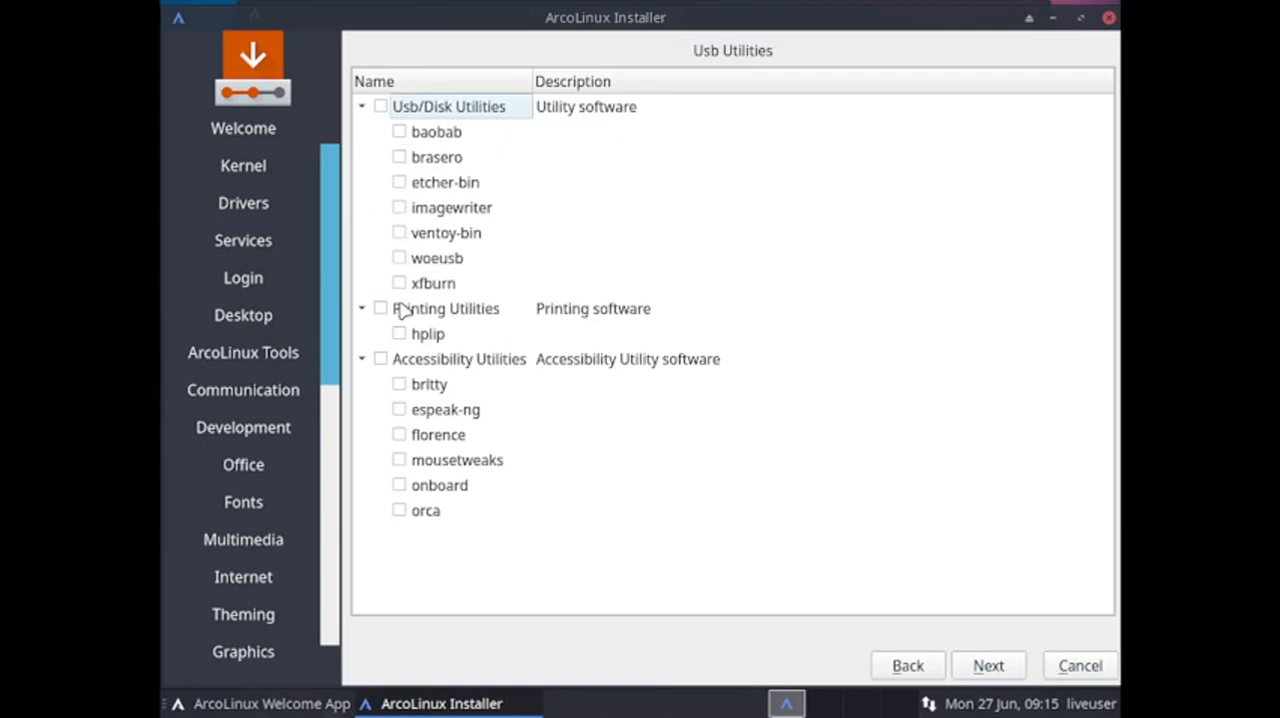
# Select ventoy-bin, the hplip printing utility and the onboard accessibility utility, and continue to Utilities.
pyautogui.click(400, 233)
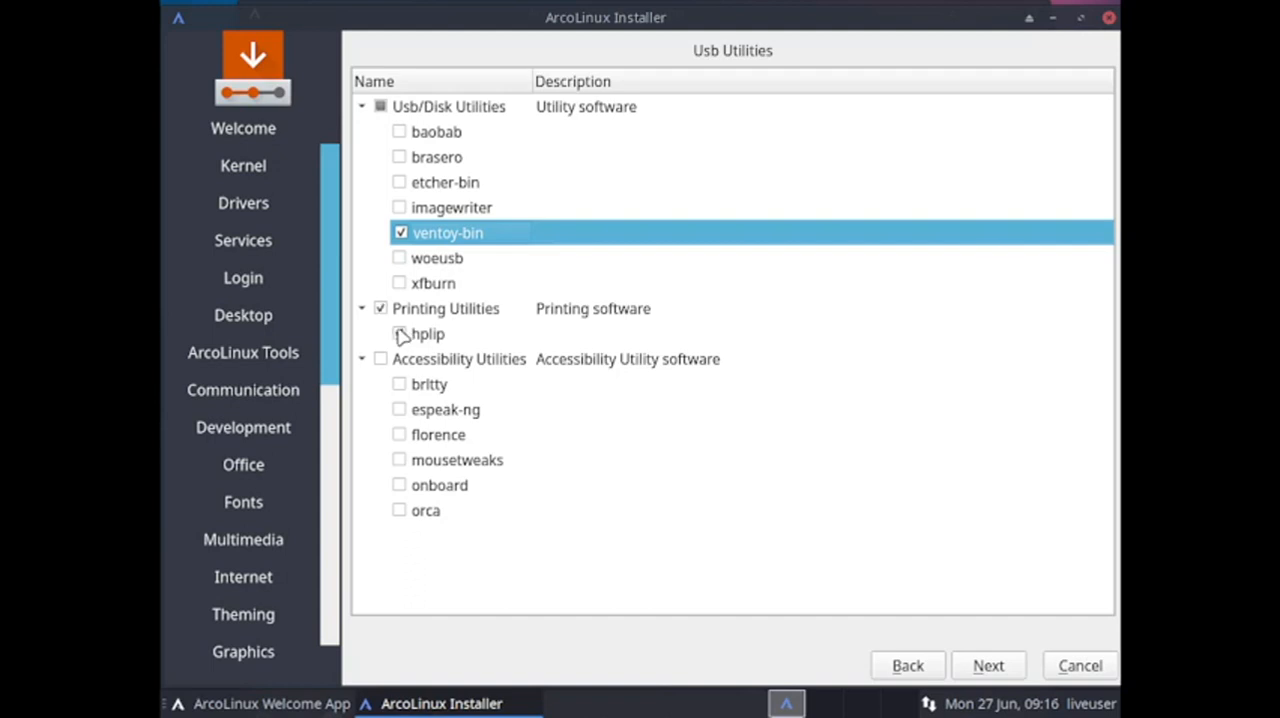
pyautogui.click(400, 334)
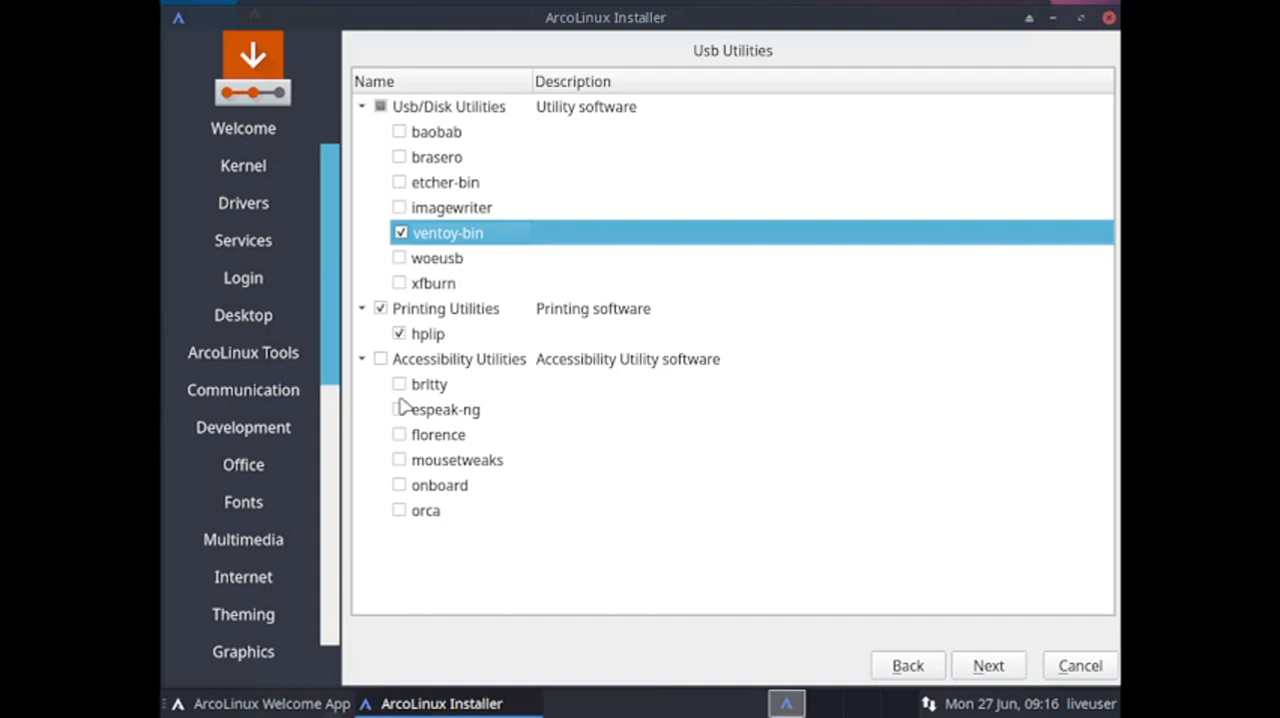
pyautogui.click(400, 486)
pyautogui.click(1014, 665)
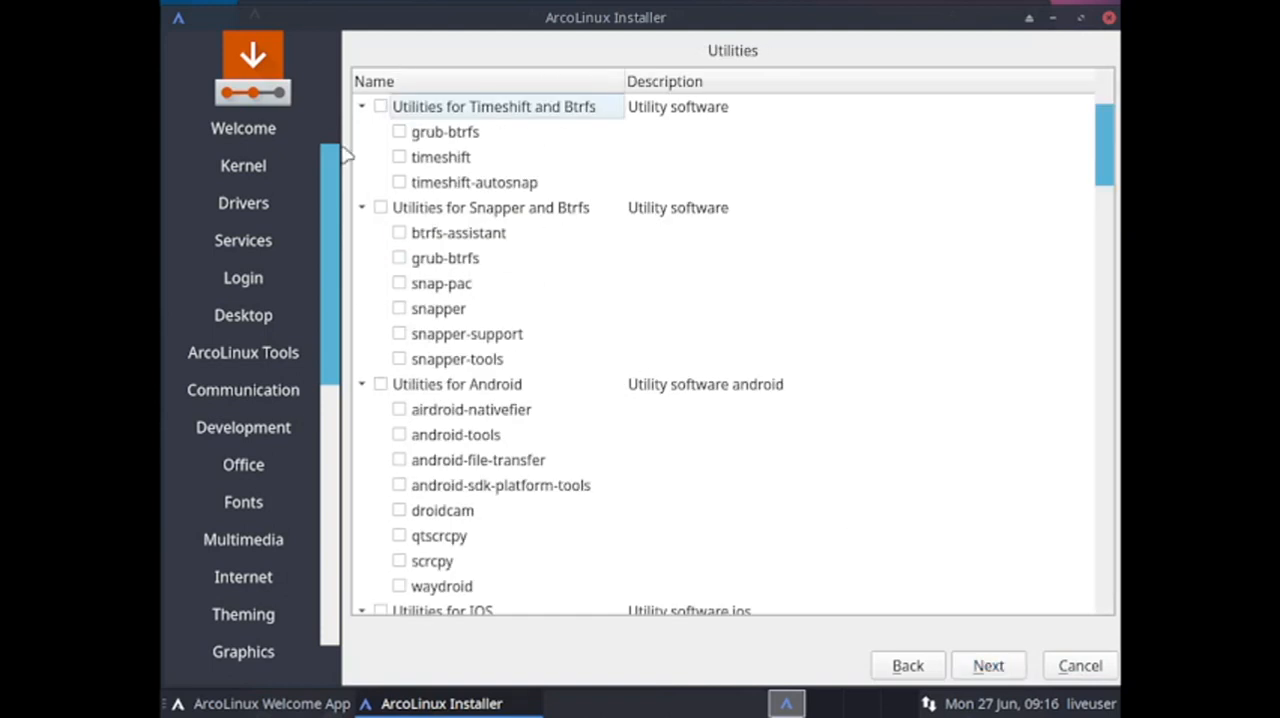
# Select grub-btrfs for Timeshift plus btrfs-assistant, grub-btrfs, snapper, snapper-support and snapper-tools for Snapper, and continue to Applications.
pyautogui.click(399, 132)
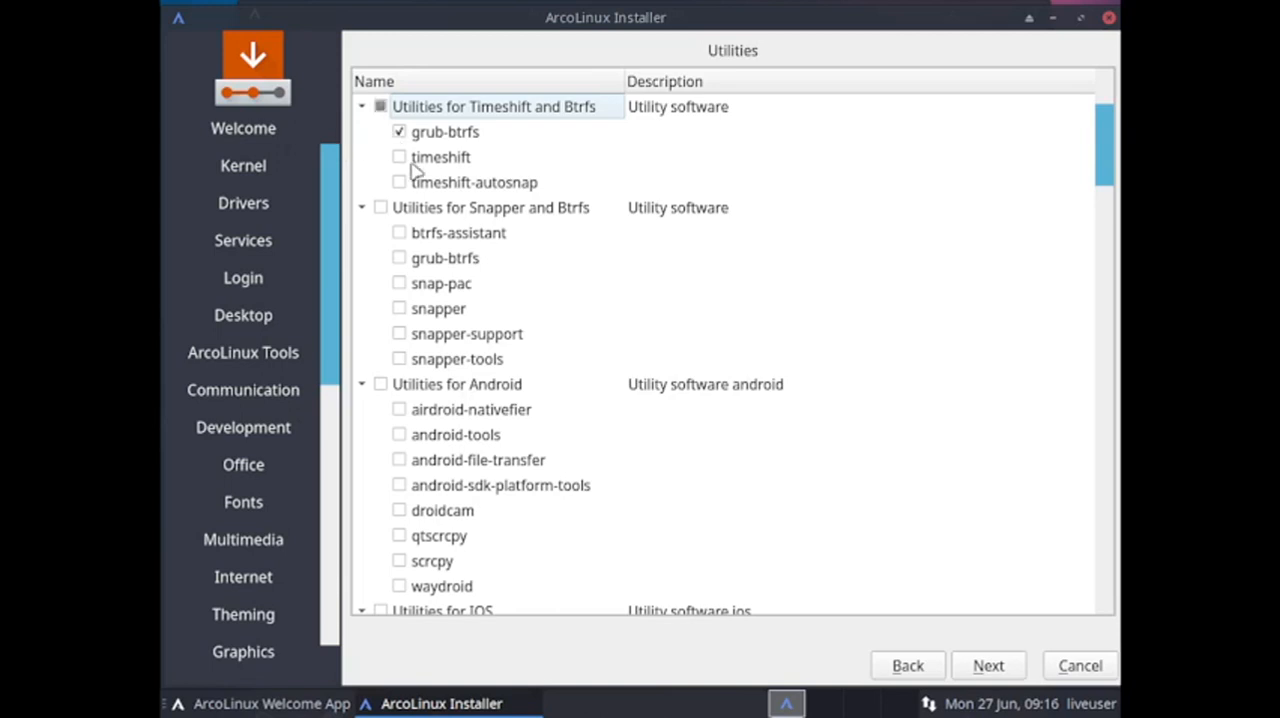
pyautogui.click(399, 234)
pyautogui.click(399, 258)
pyautogui.click(399, 308)
pyautogui.click(400, 334)
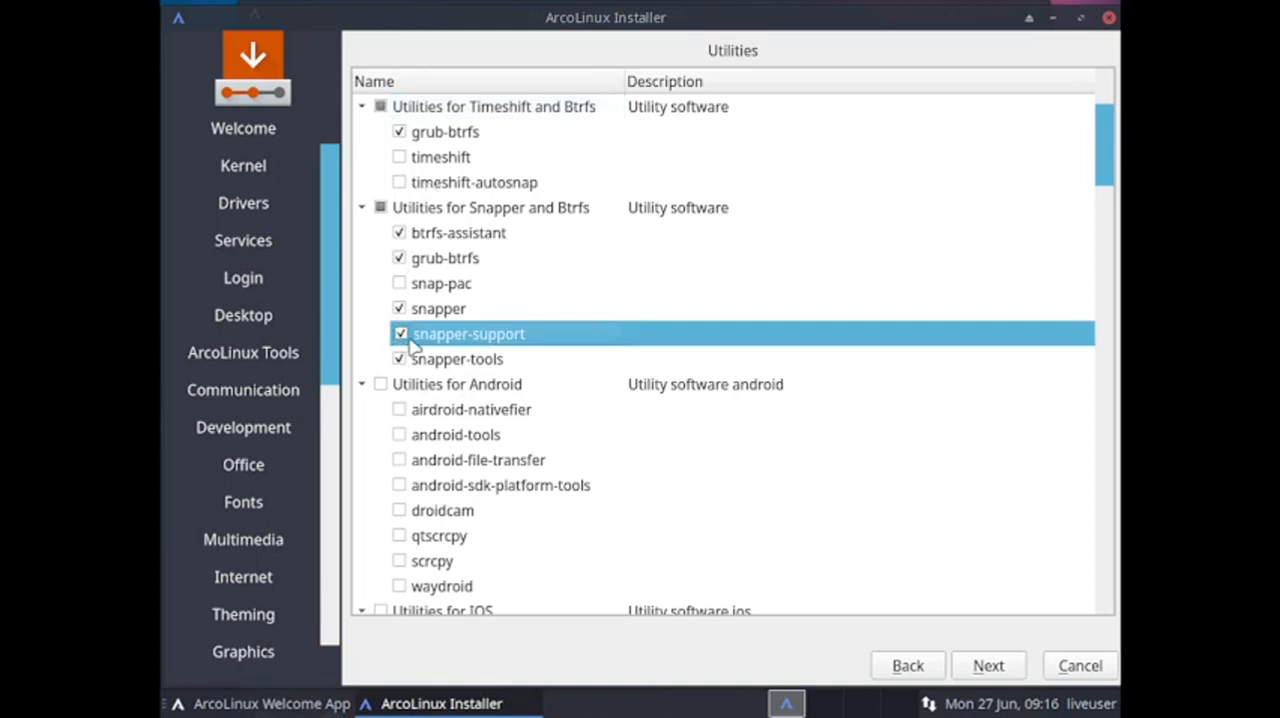
pyautogui.scroll(-4, 557, 377)
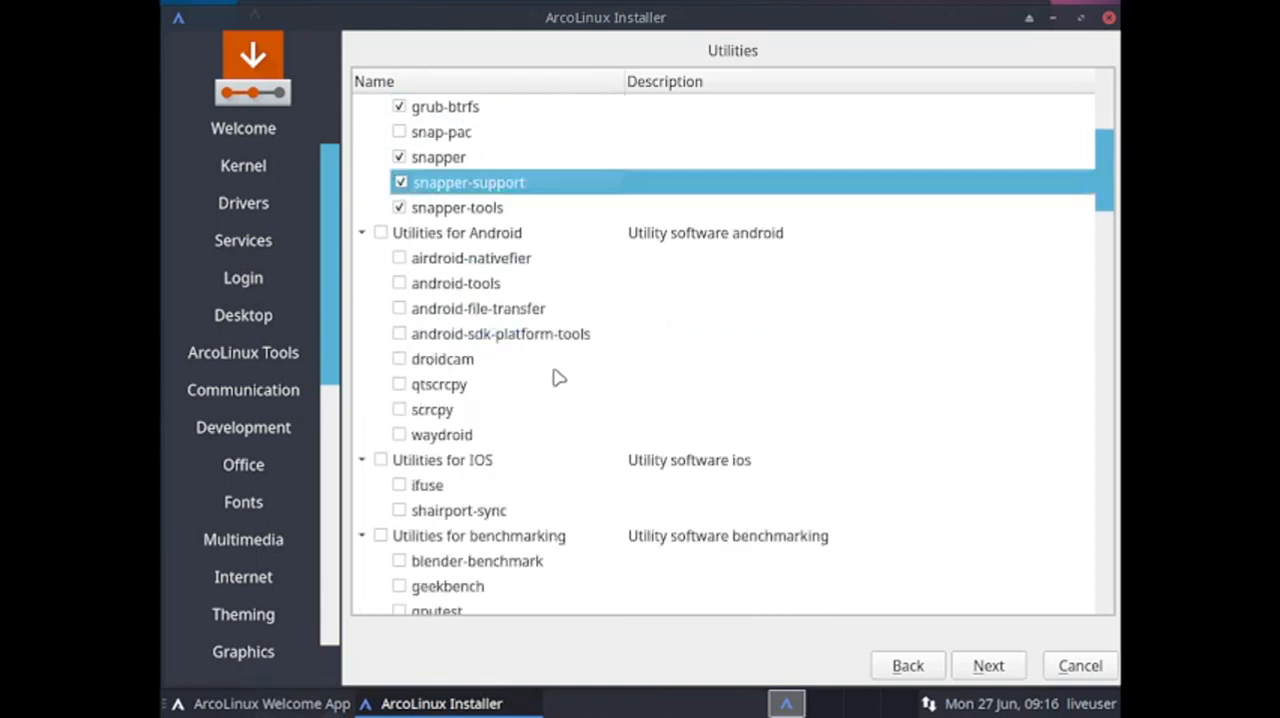
pyautogui.scroll(4, 533, 461)
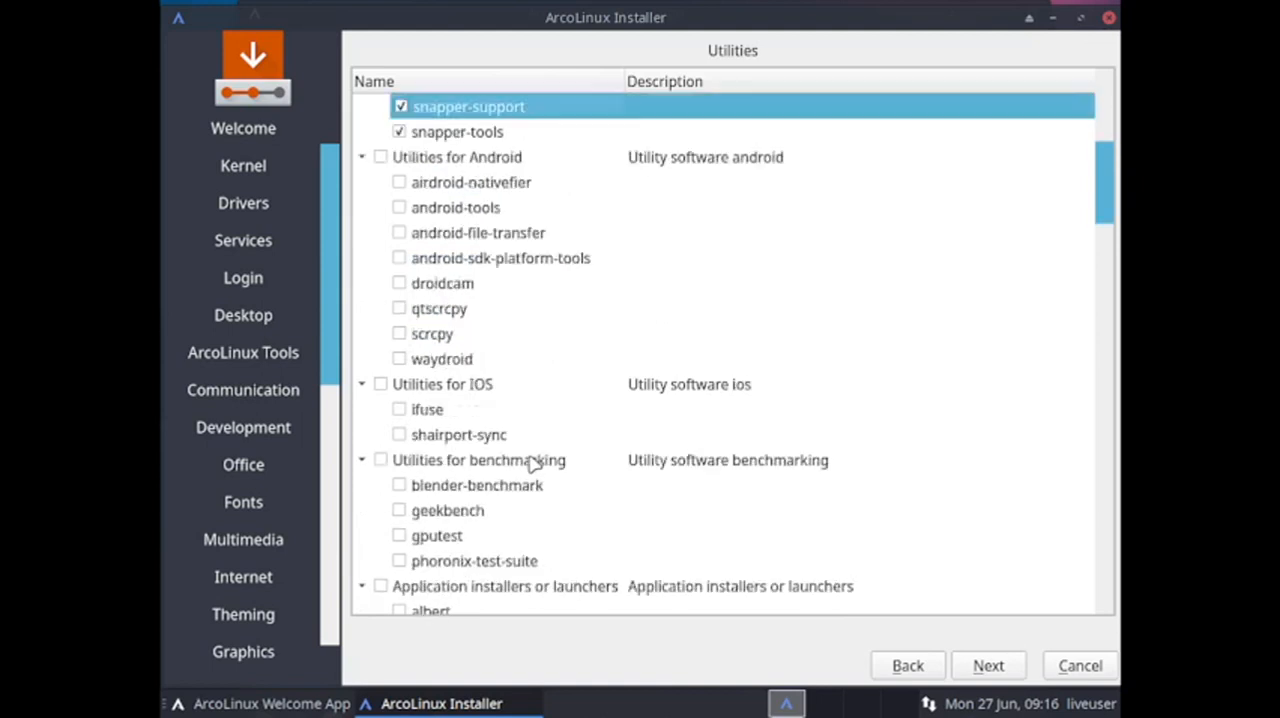
pyautogui.click(989, 664)
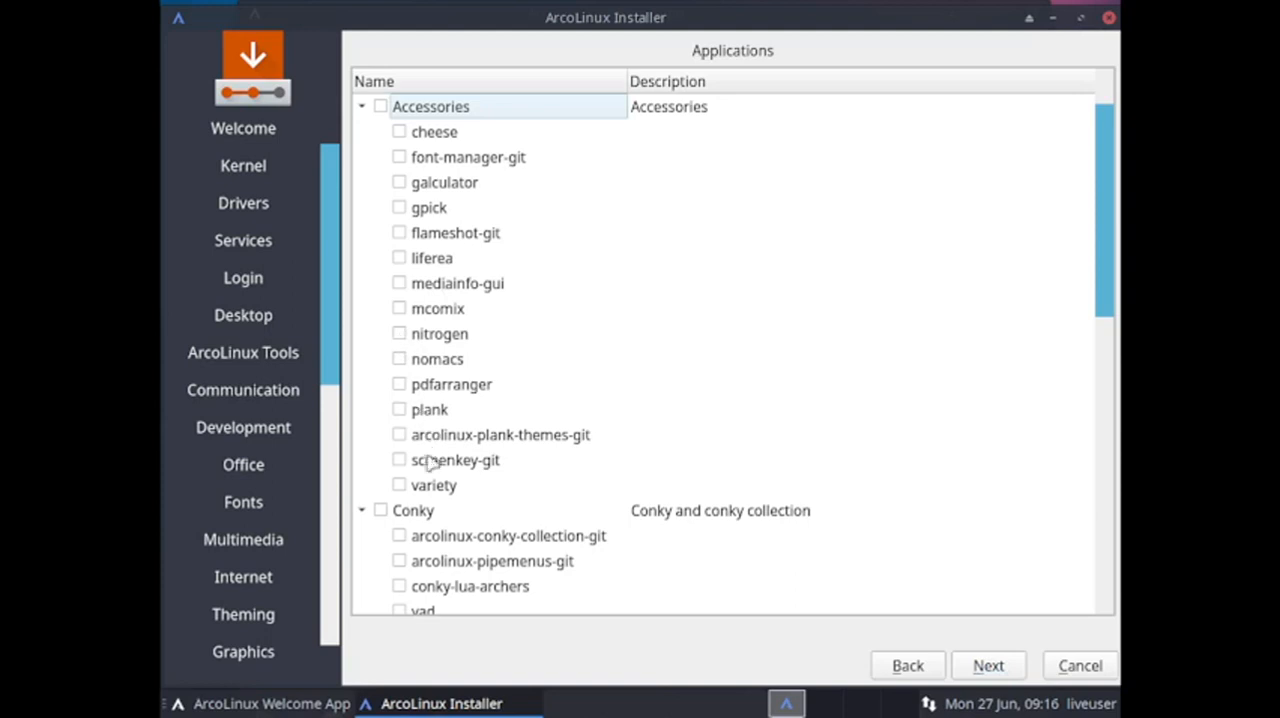
# Select nitrogen and arcolinux-conky-collection-git under Applications, and continue past ArcoLinux Dev without choosing any packages.
pyautogui.click(400, 335)
pyautogui.scroll(-3, 660, 478)
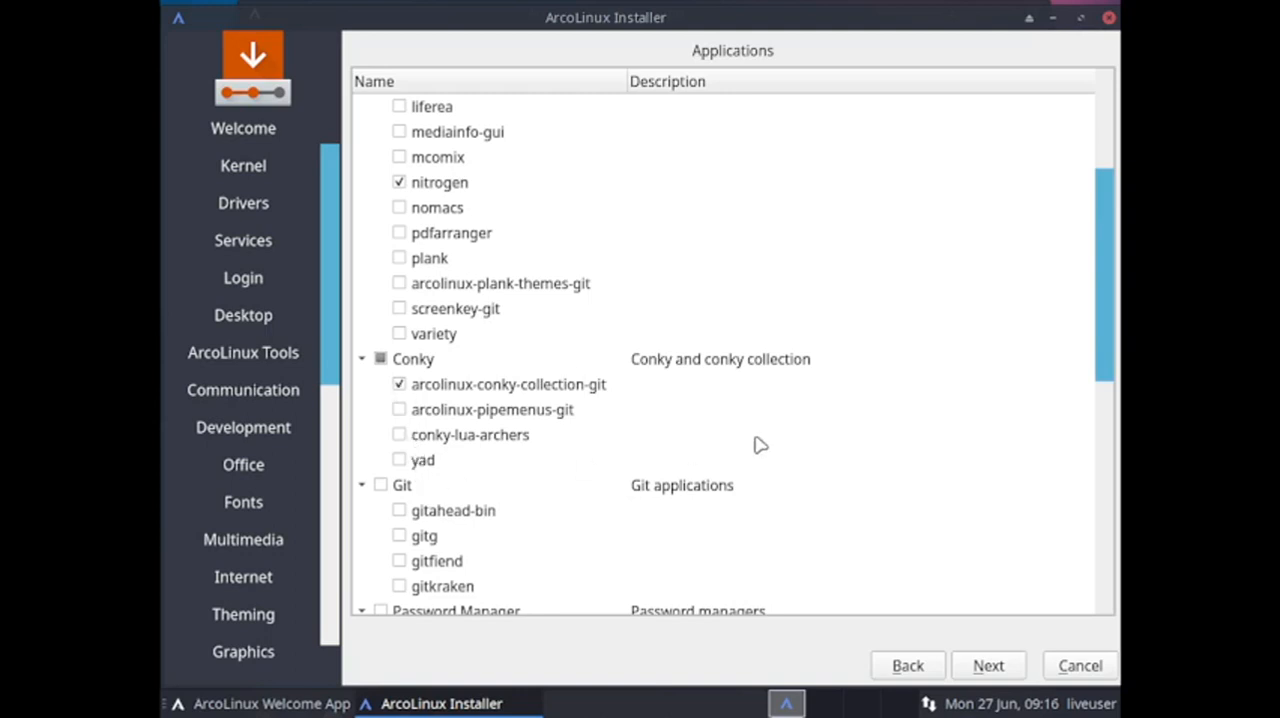
pyautogui.scroll(-3, 534, 465)
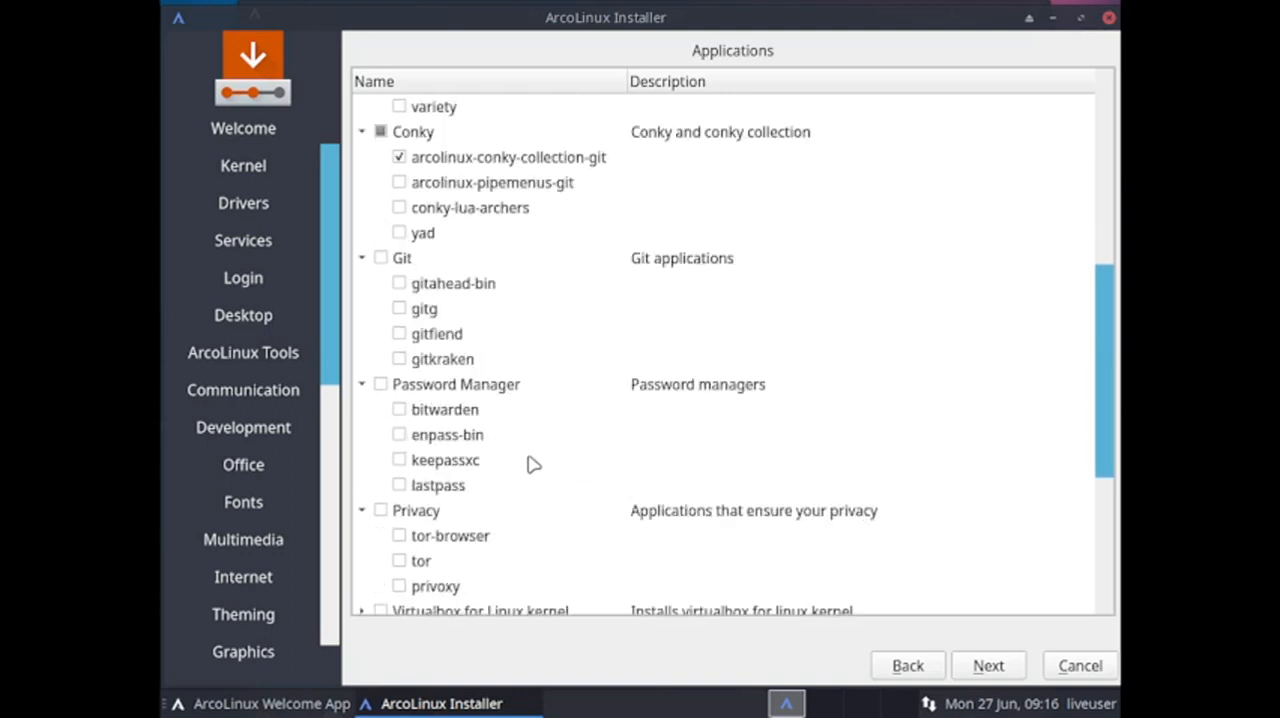
pyautogui.scroll(-3, 534, 465)
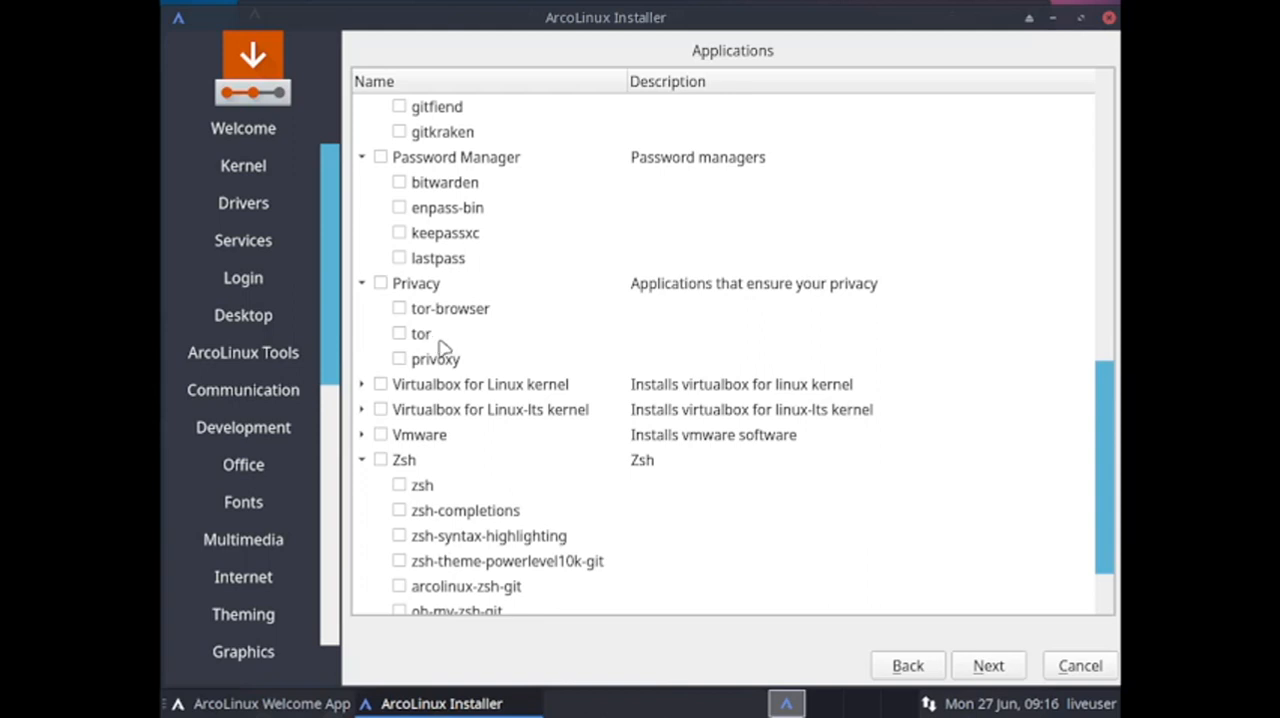
pyautogui.scroll(-1, 475, 447)
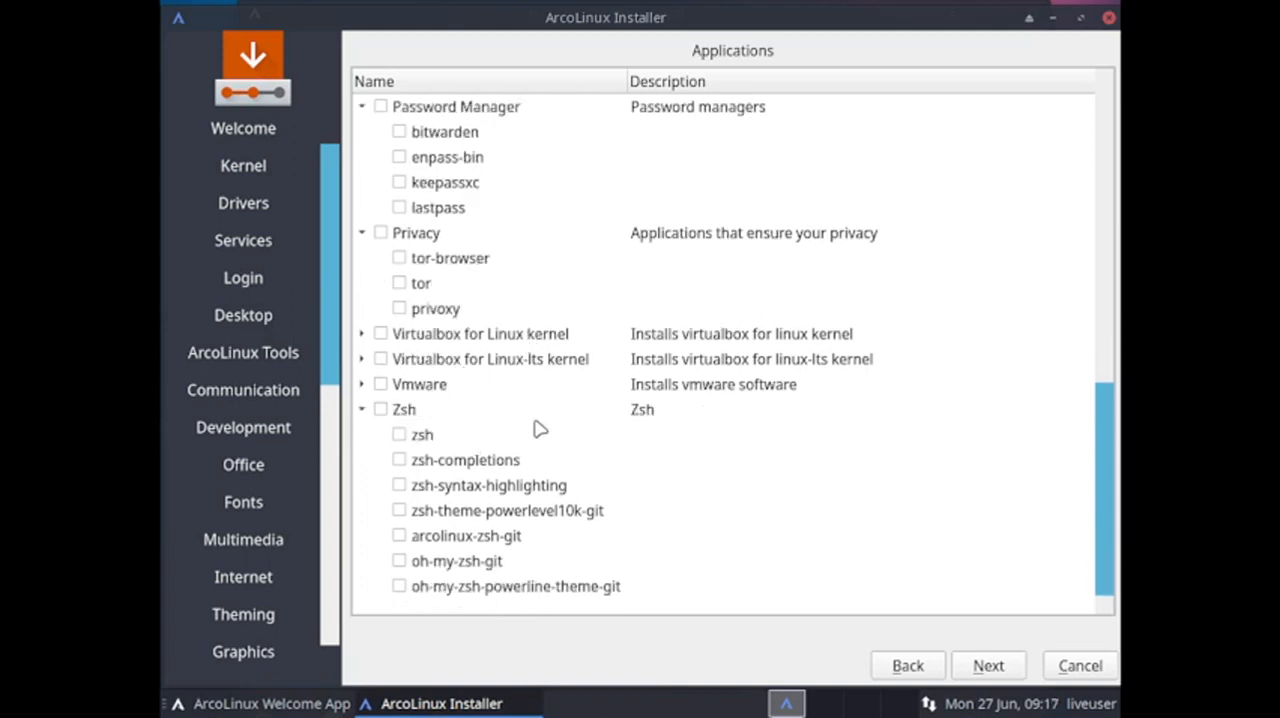
pyautogui.click(976, 660)
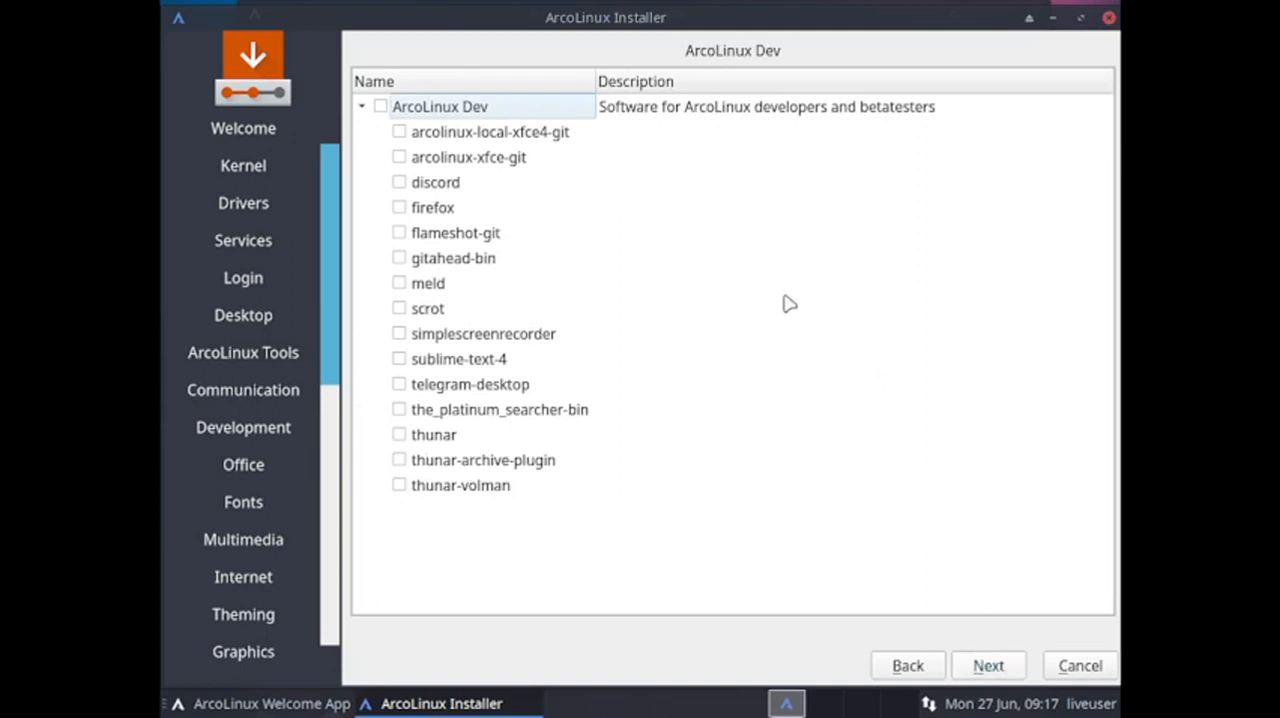
pyautogui.click(1015, 674)
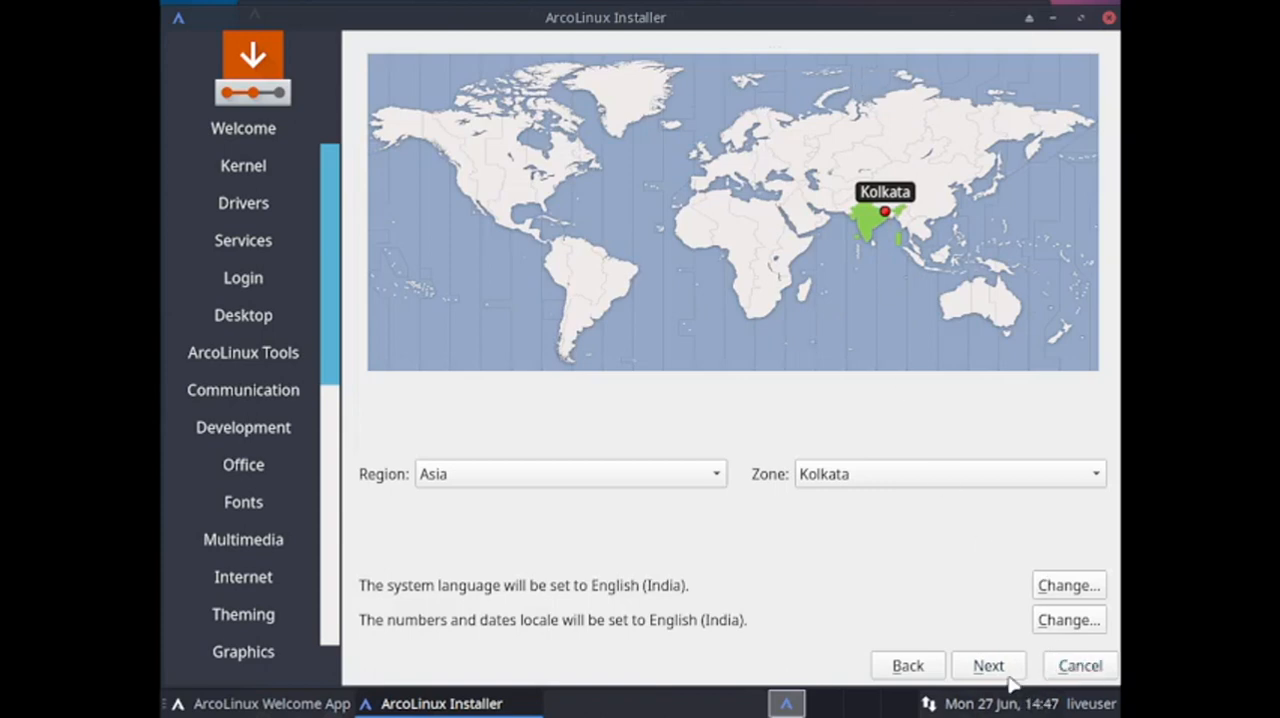
# Accept the Asia/Kolkata location, set the keyboard to Indian with the English (India, with rupee) variant and continue to partitioning.
pyautogui.click(1006, 676)
pyautogui.scroll(-4, 435, 531)
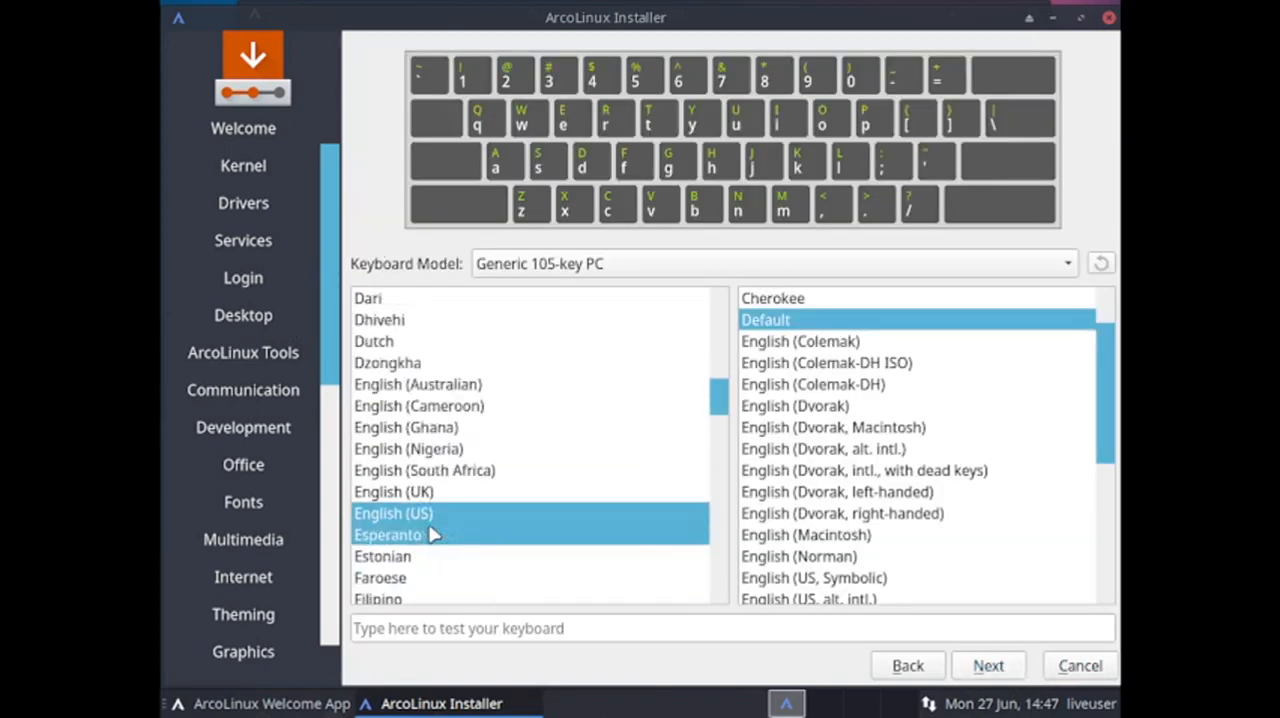
pyautogui.scroll(-4, 432, 535)
pyautogui.click(460, 448)
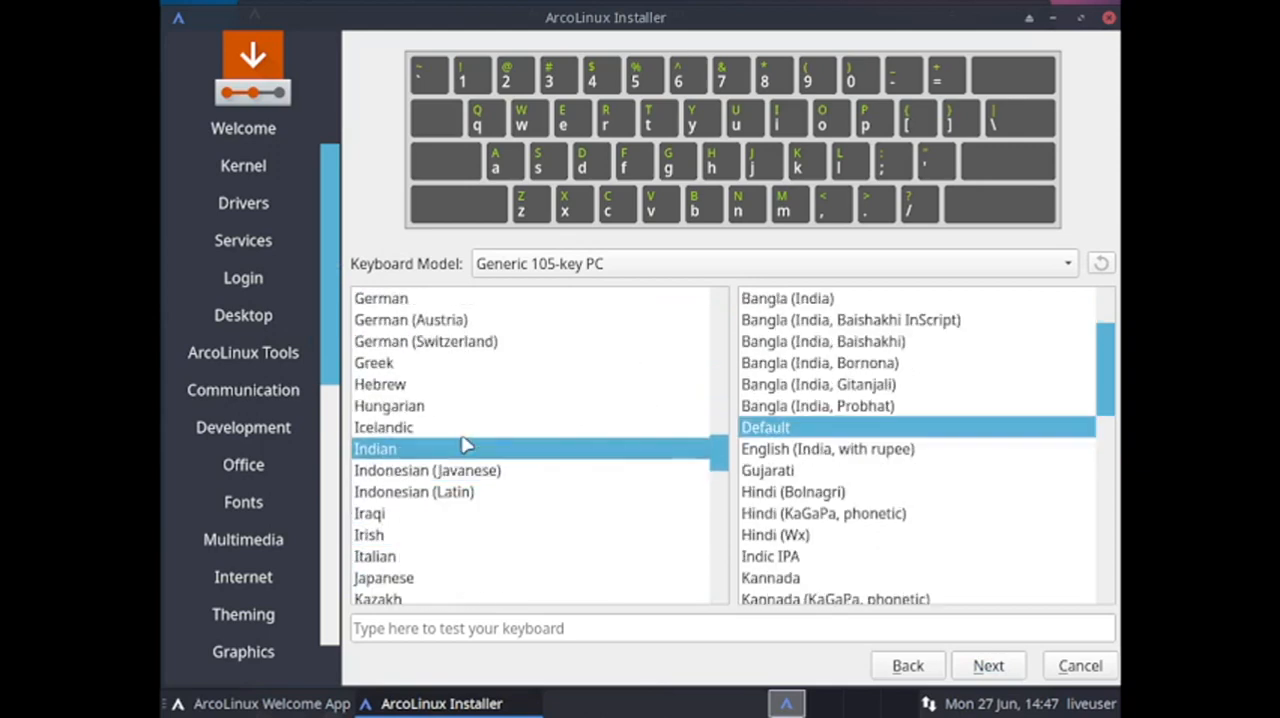
pyautogui.click(809, 449)
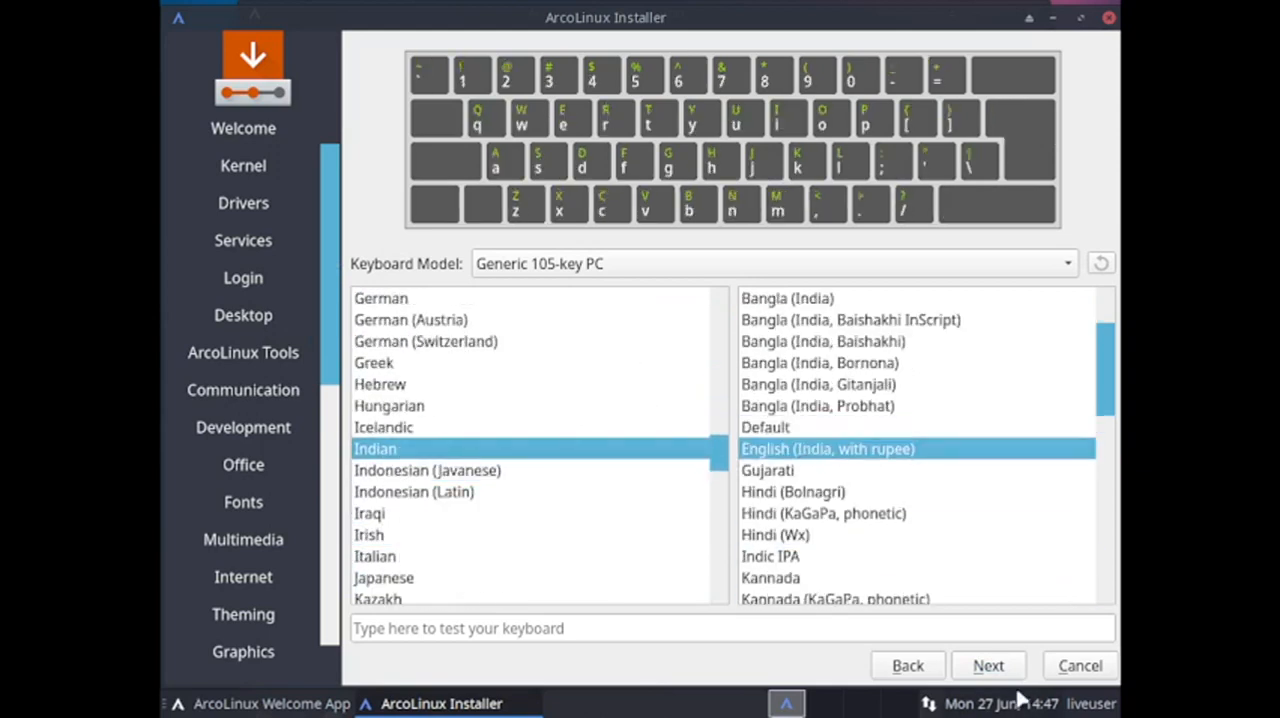
pyautogui.click(1008, 674)
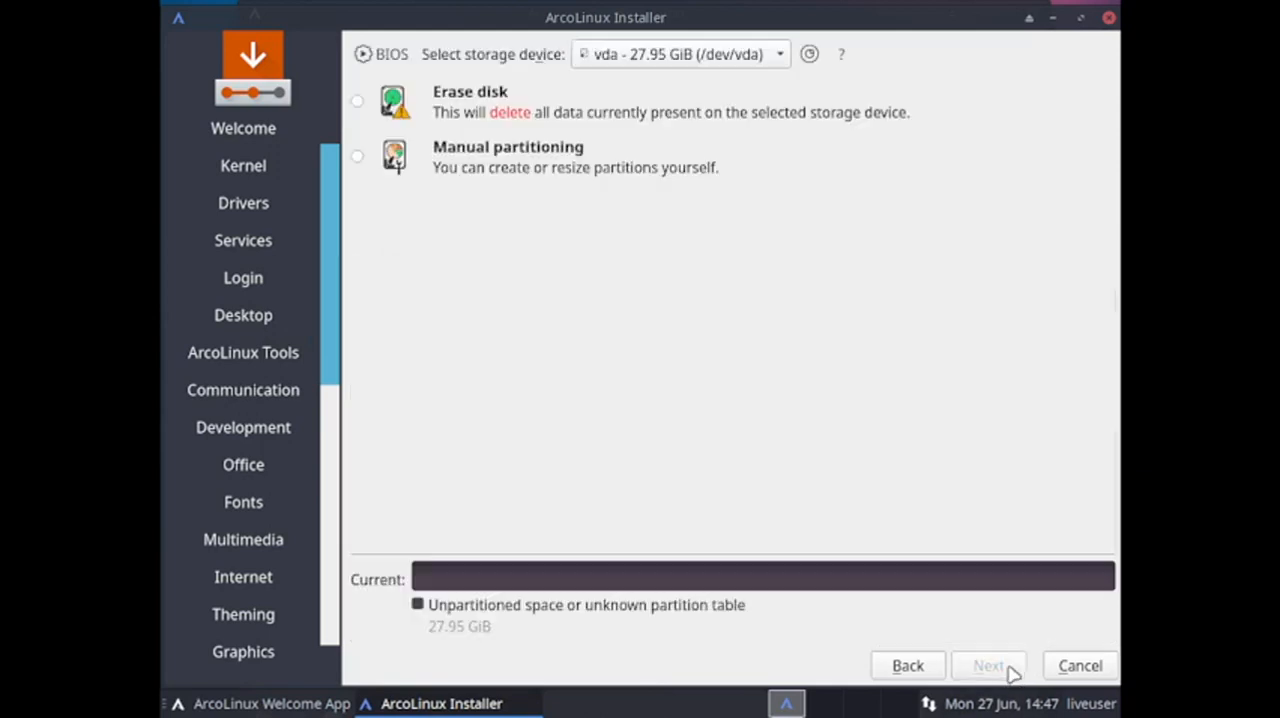
# Choose to erase the vda disk, with btrfs as the file system and Swap to file.
pyautogui.click(362, 105)
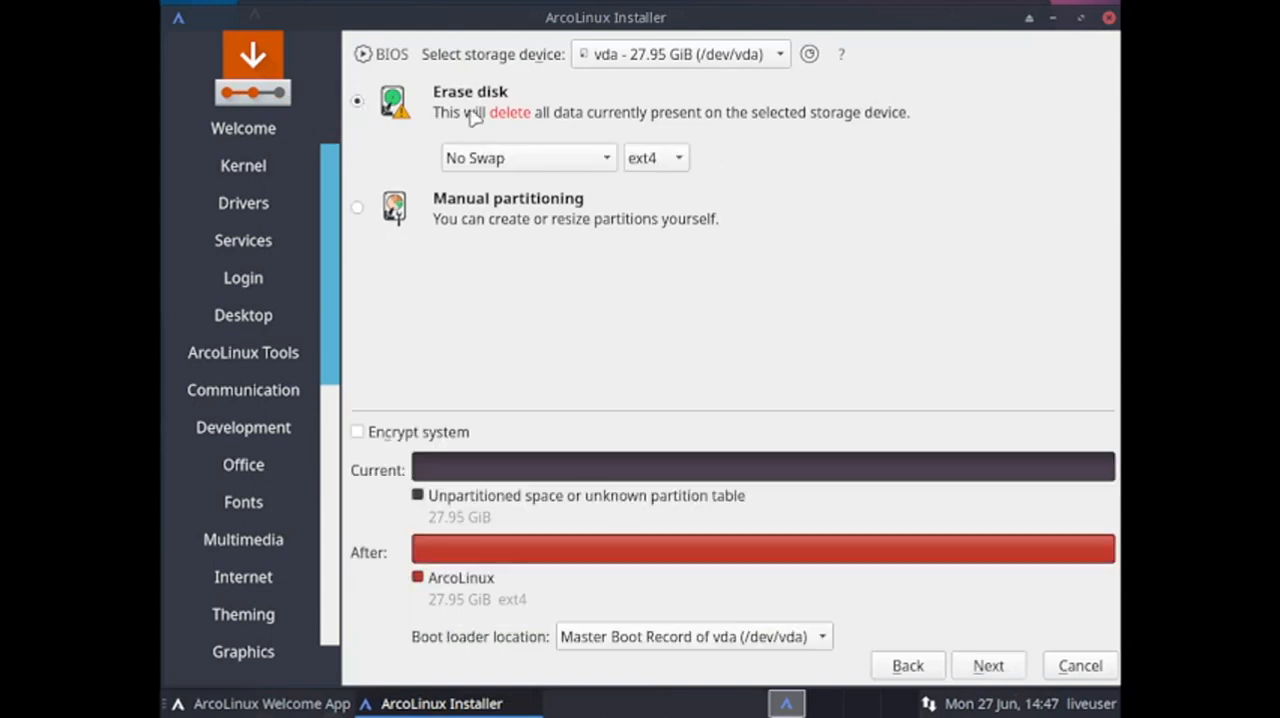
pyautogui.click(689, 172)
pyautogui.click(652, 187)
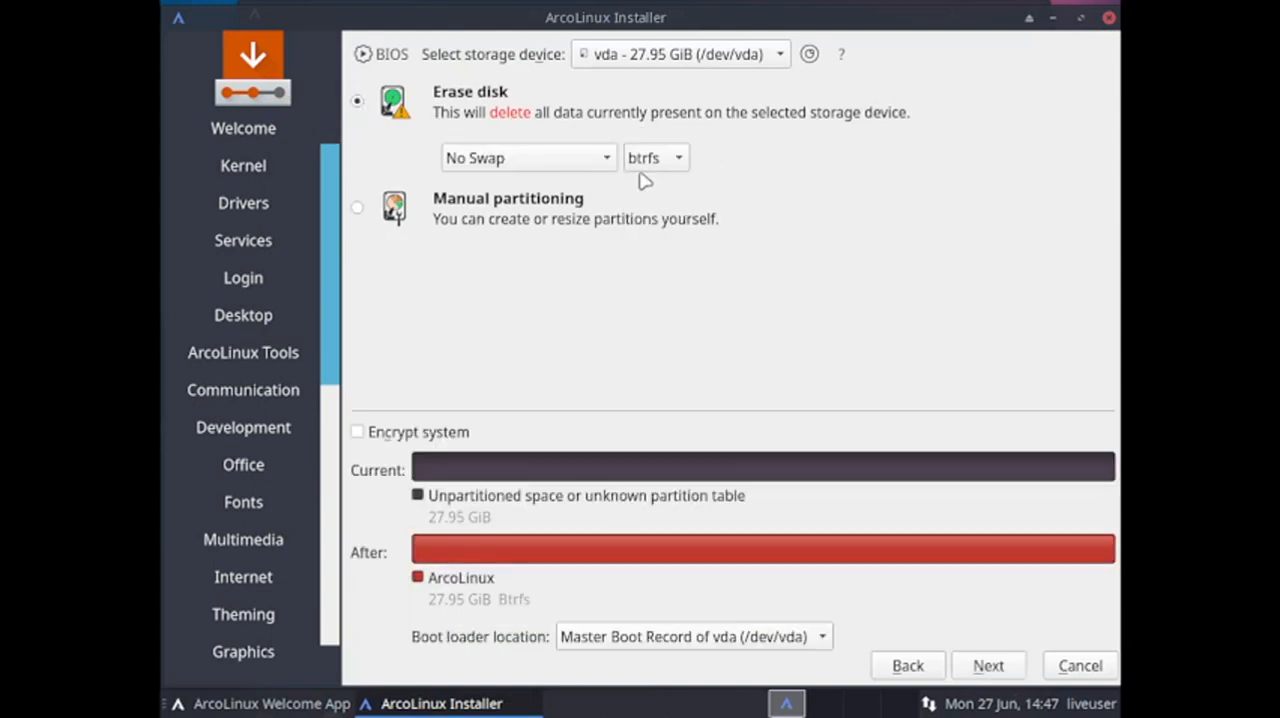
pyautogui.click(570, 160)
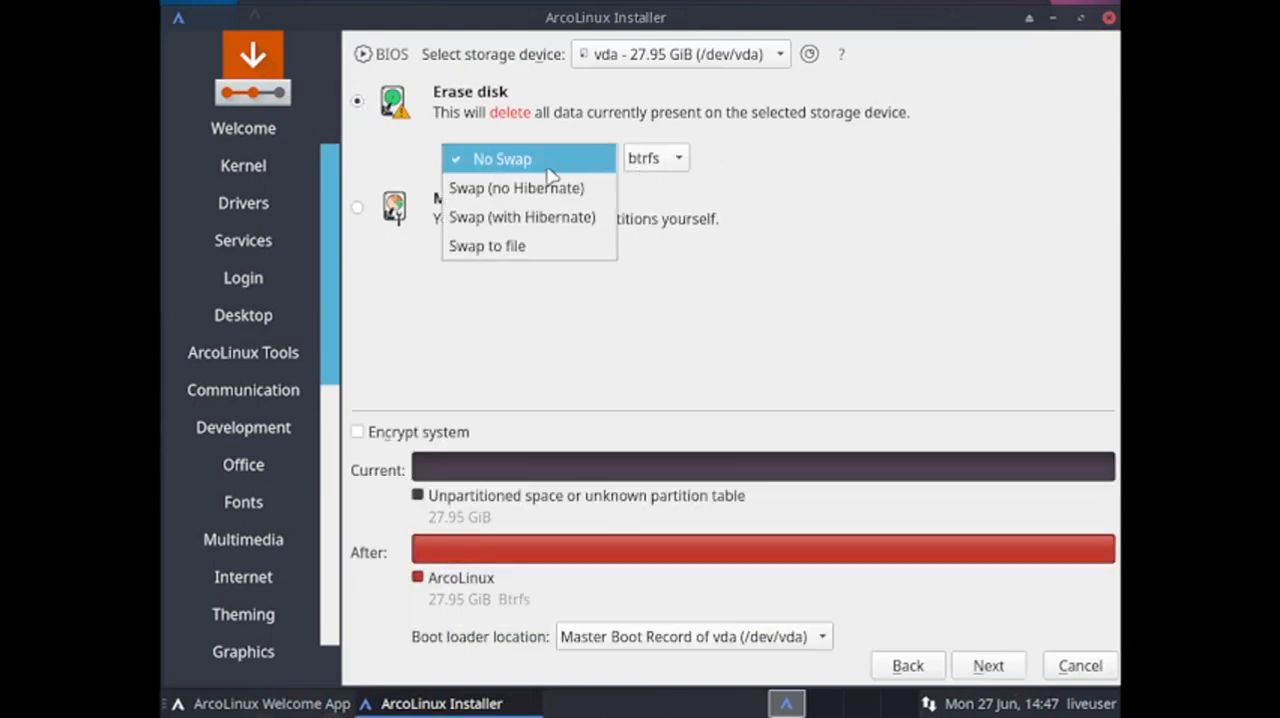
pyautogui.click(528, 258)
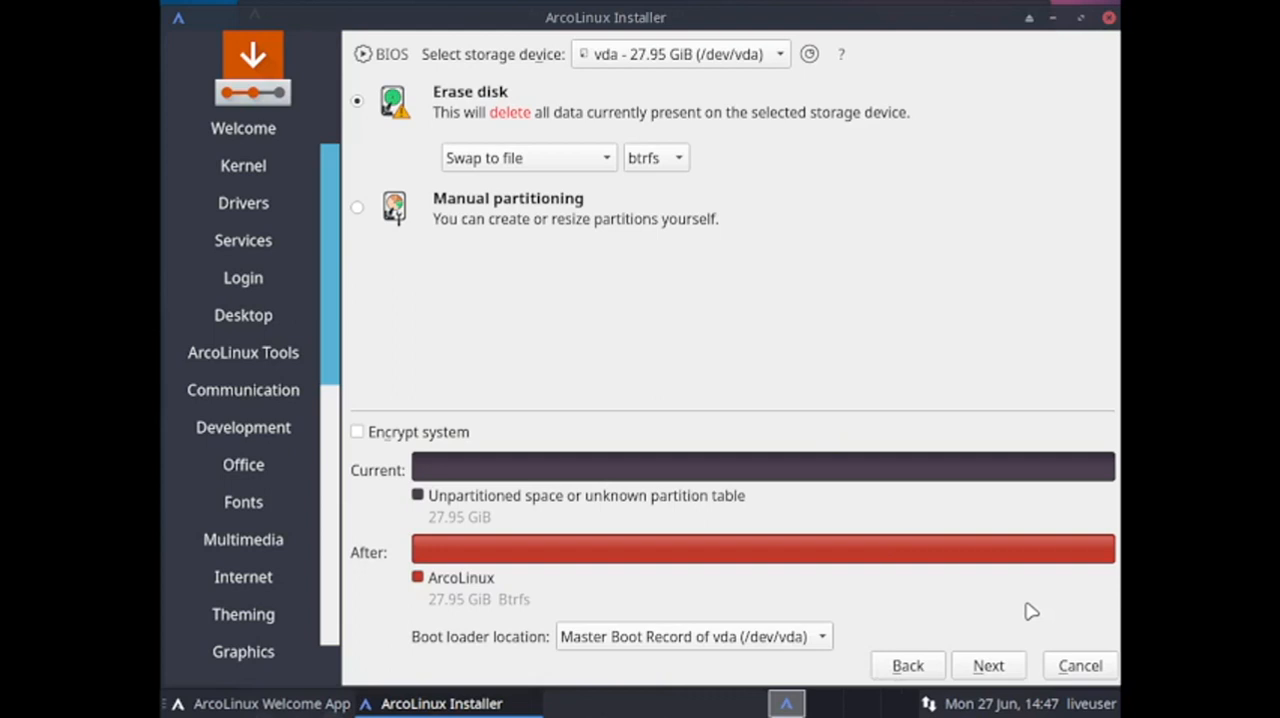
# Accept the partitioning and fill in the user's name for the new account.
pyautogui.click(986, 667)
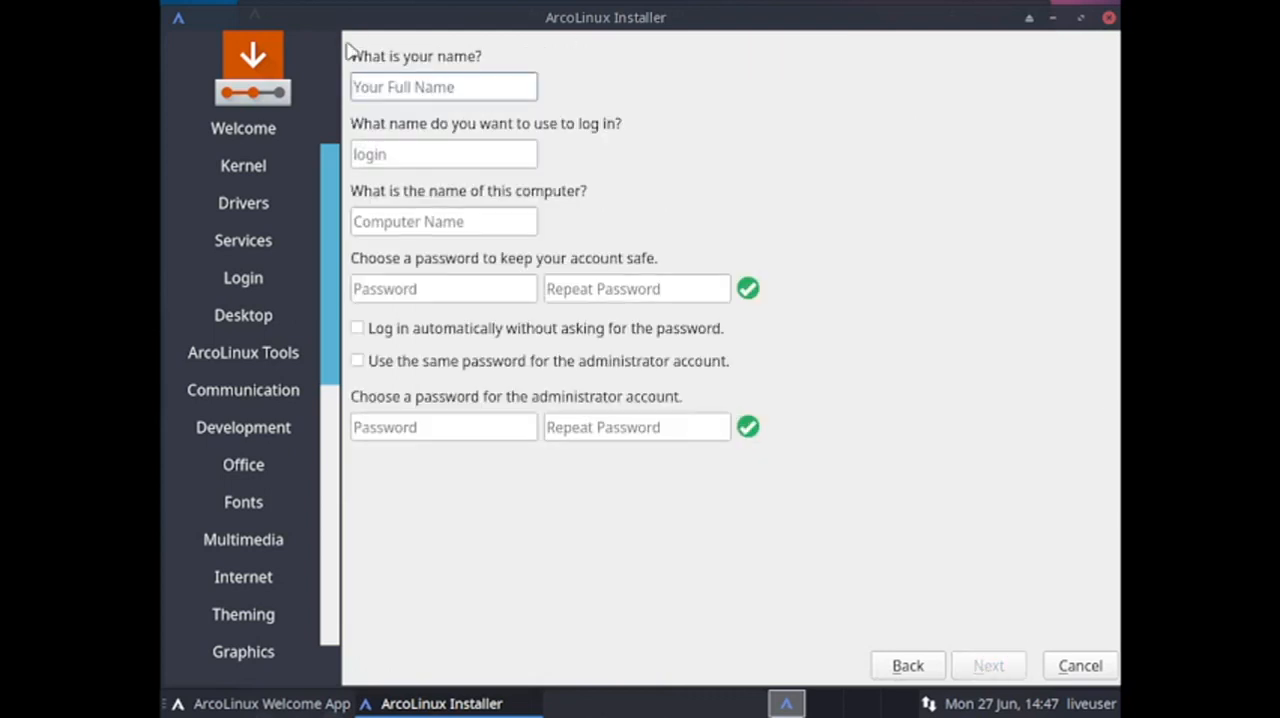
pyautogui.write('sam')
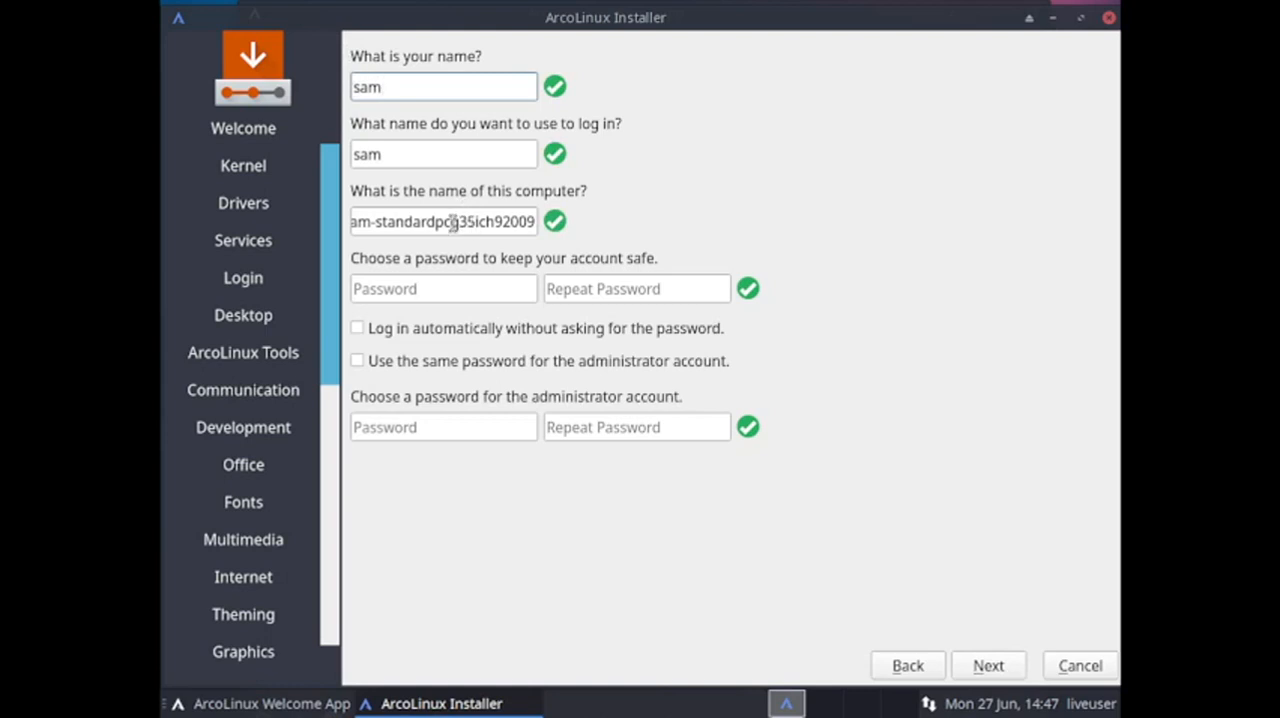
pyautogui.moveTo(452, 222); pyautogui.dragTo(350, 222)
pyautogui.press('BackSpace')
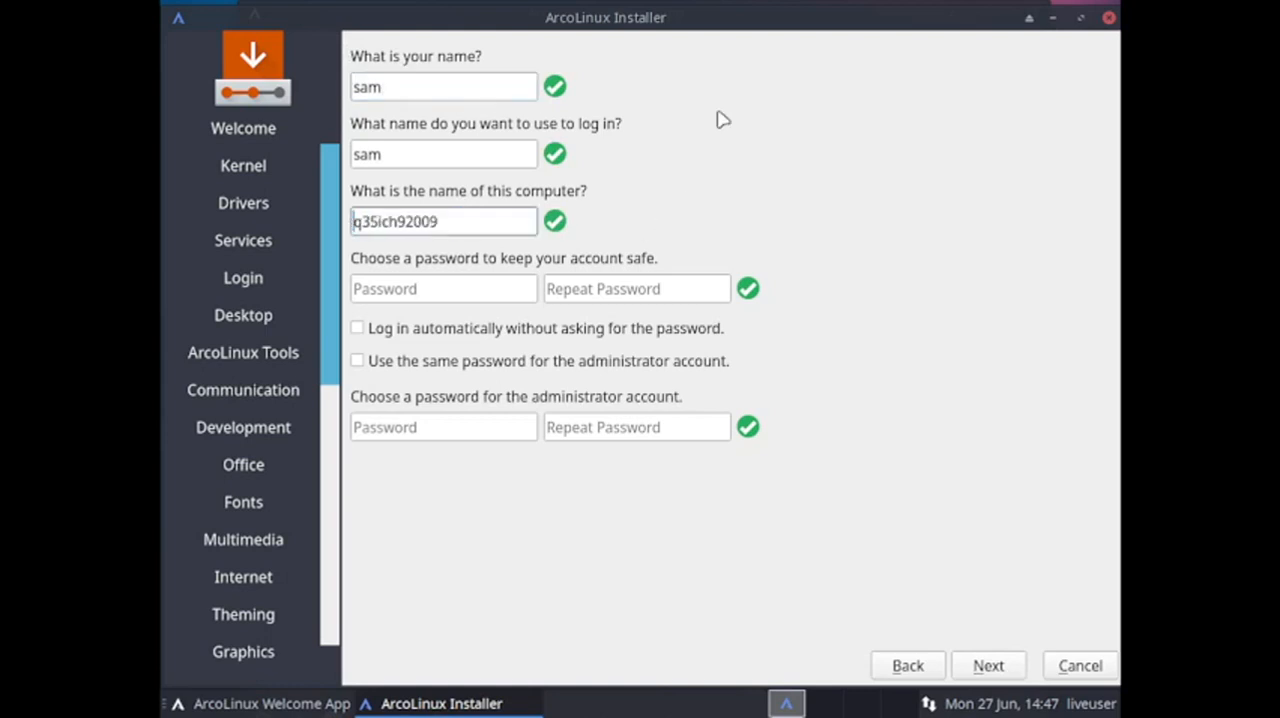
pyautogui.hotkey('ctrl', 'z')
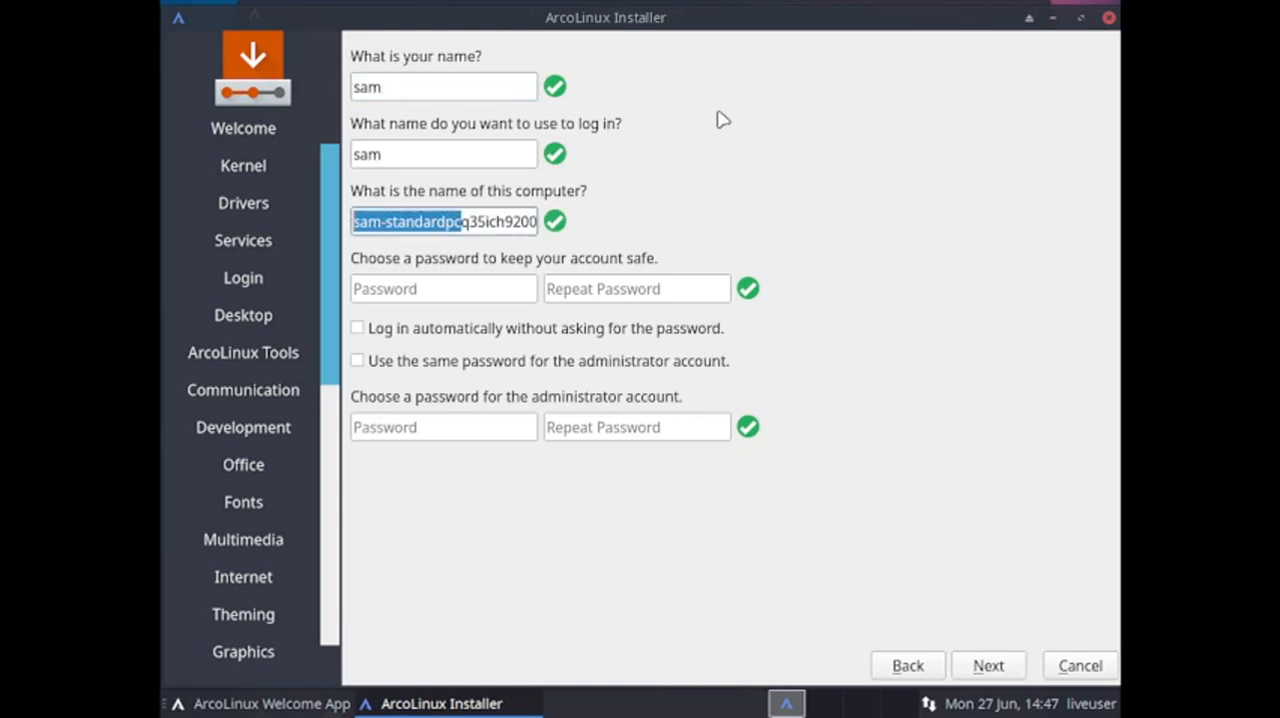
# Shorten the suggested computer name so that it ends with "standardpc", removing the characters after it.
pyautogui.press('Right')
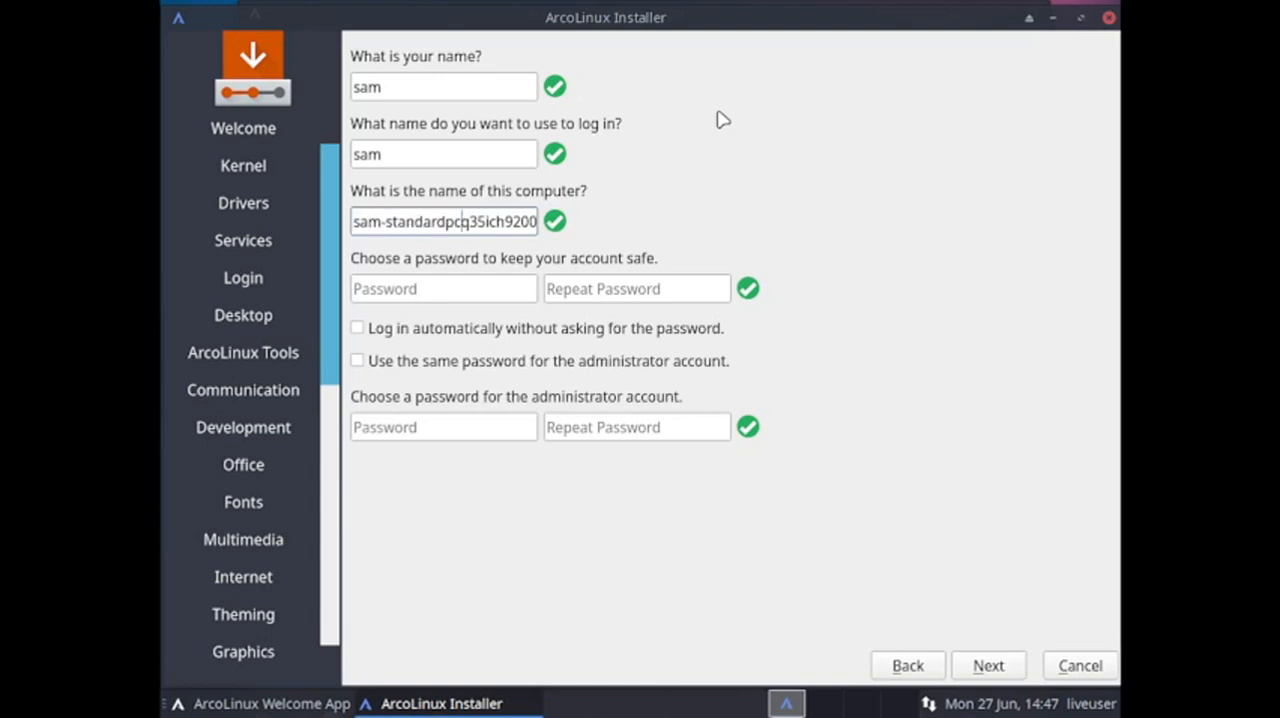
pyautogui.press('Delete')
pyautogui.press('Delete')
pyautogui.press('Delete')
pyautogui.press('Delete')
pyautogui.press('Delete')
pyautogui.press('Delete')
pyautogui.press('Delete')
pyautogui.press('Delete')
pyautogui.press('Delete')
pyautogui.press('Delete')
pyautogui.press('Delete')
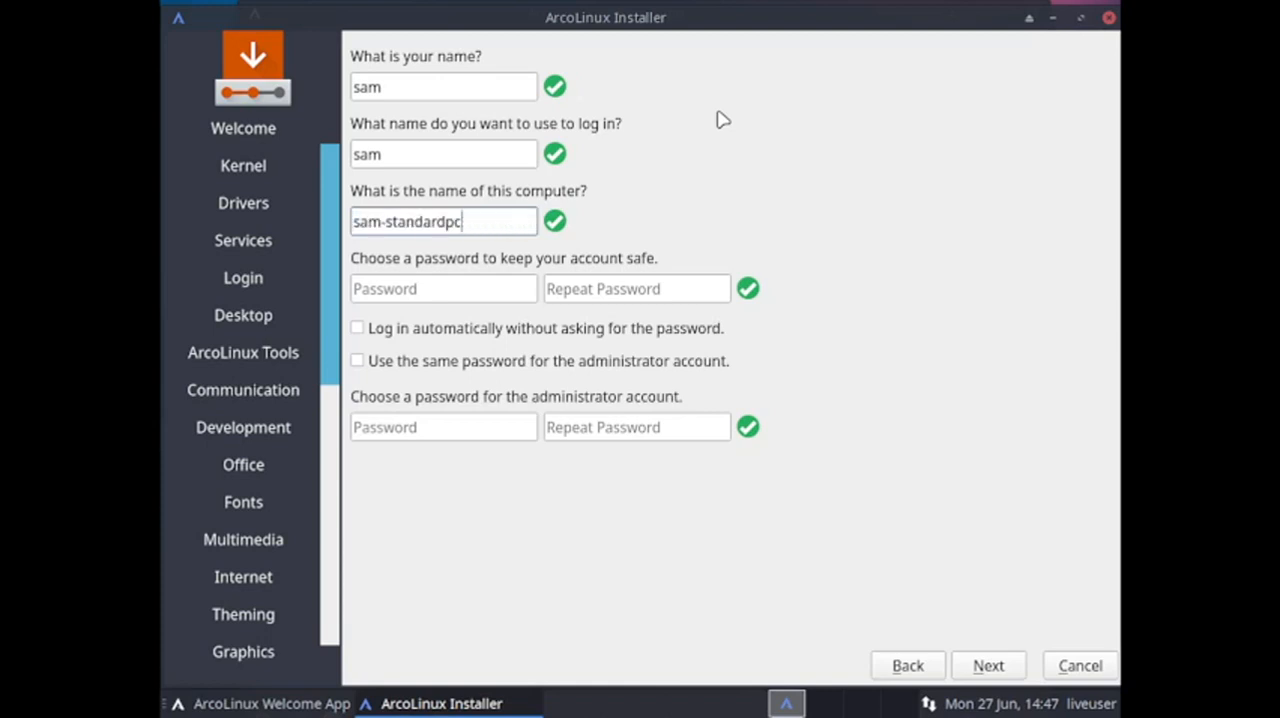
# Enter and repeat the account password, and use the same password for the administrator account.
pyautogui.click(463, 289)
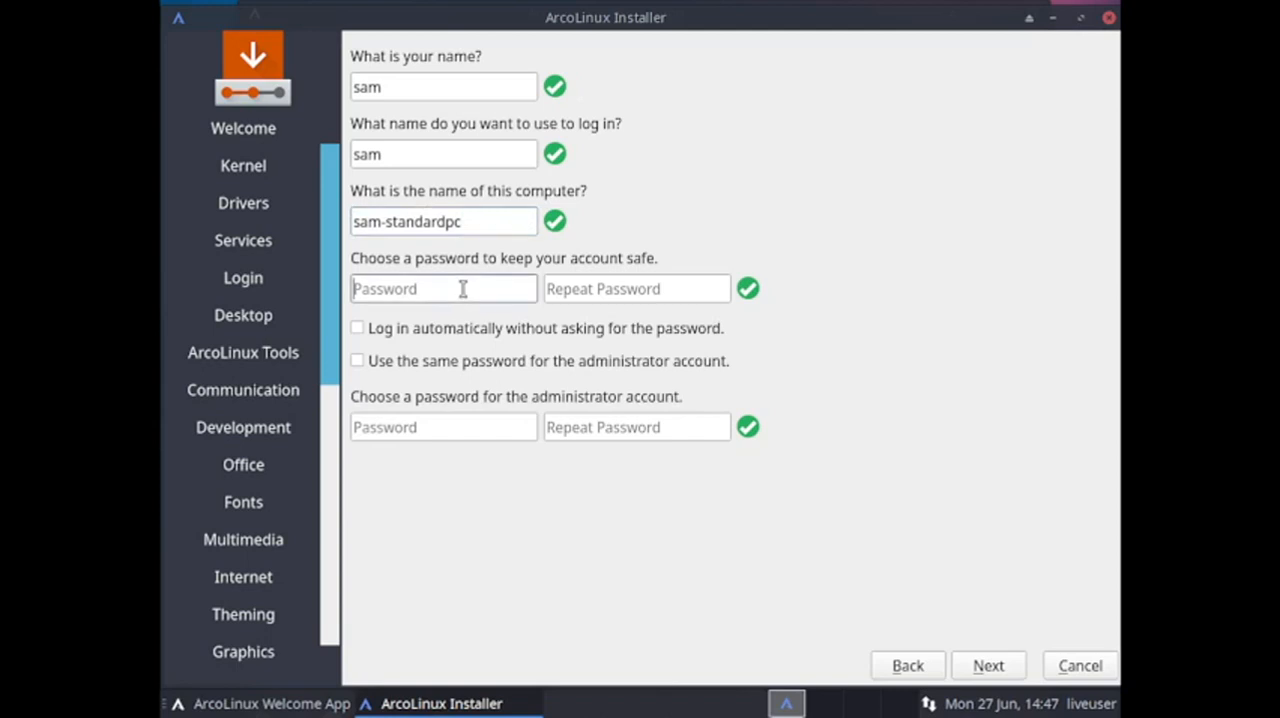
pyautogui.write('●●●●●●●')
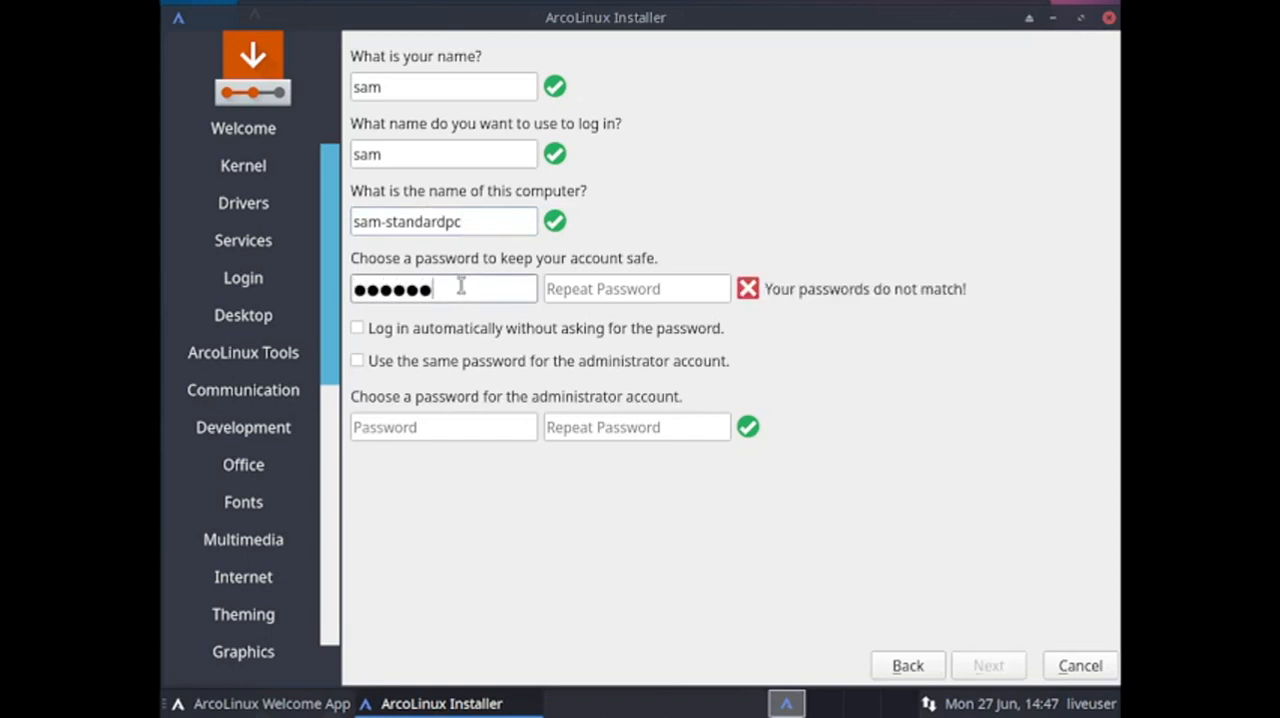
pyautogui.click(586, 290)
pyautogui.write('●')
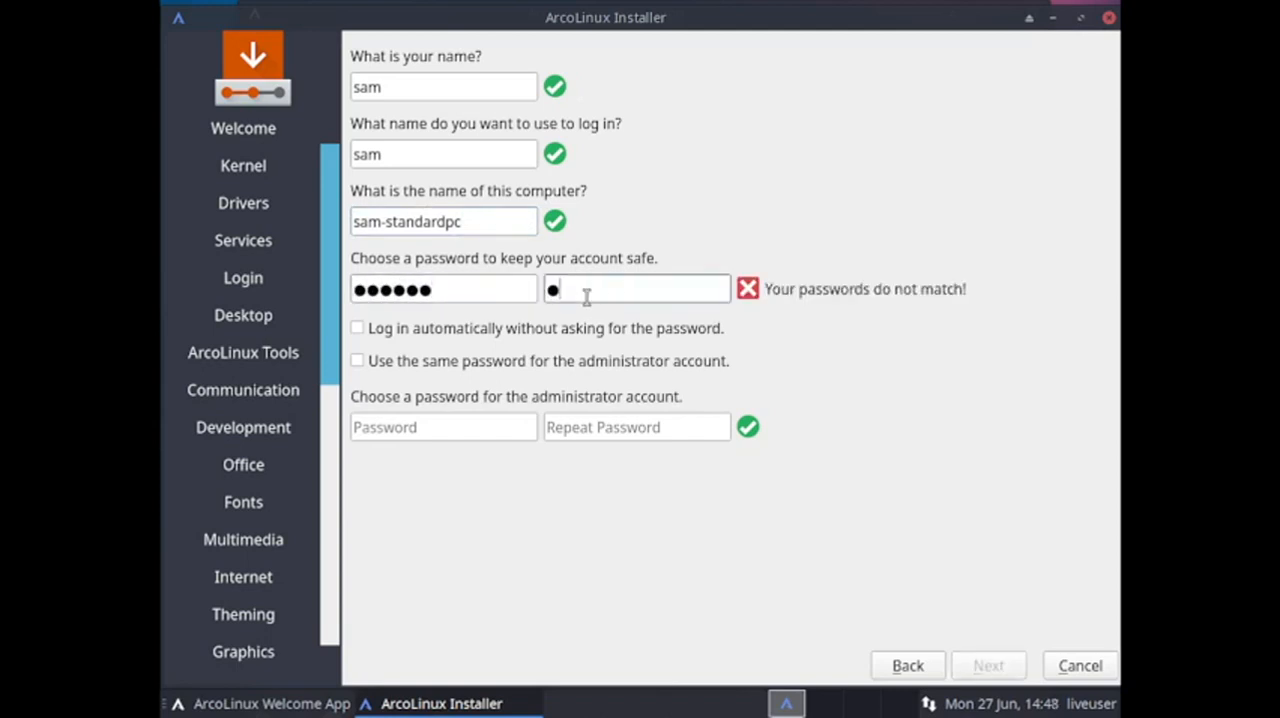
pyautogui.write('●●●●●')
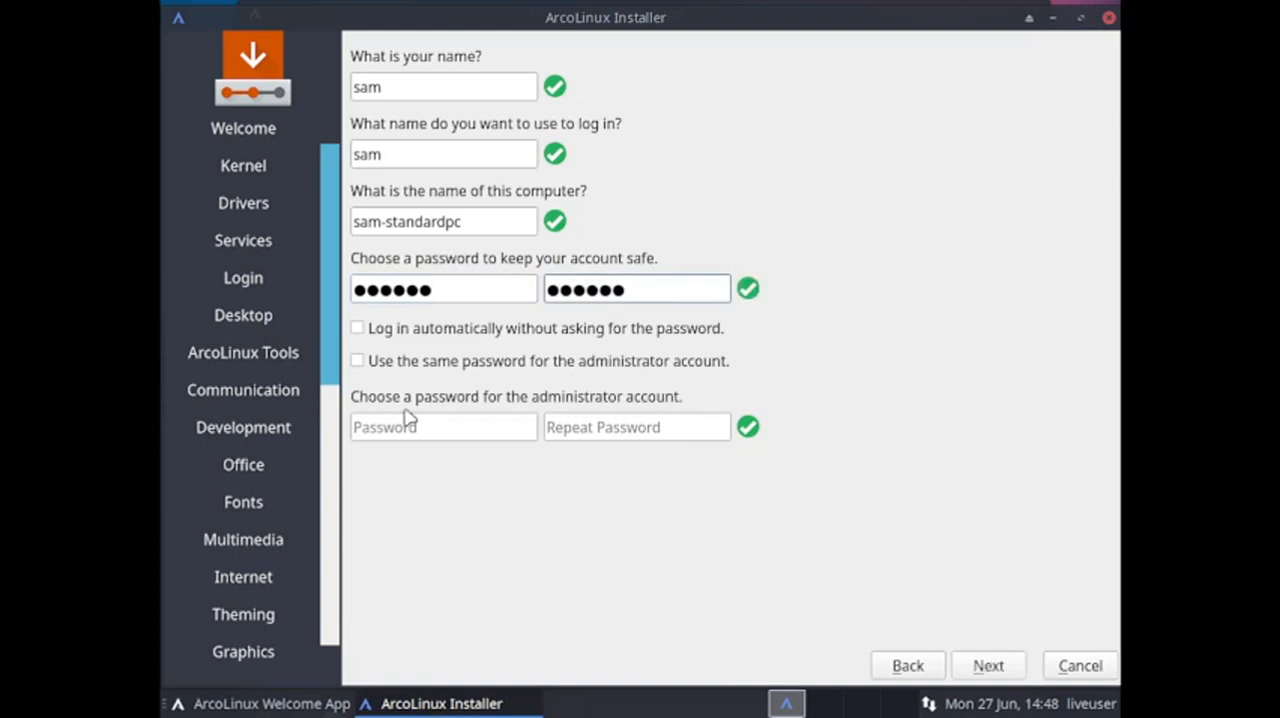
pyautogui.click(409, 363)
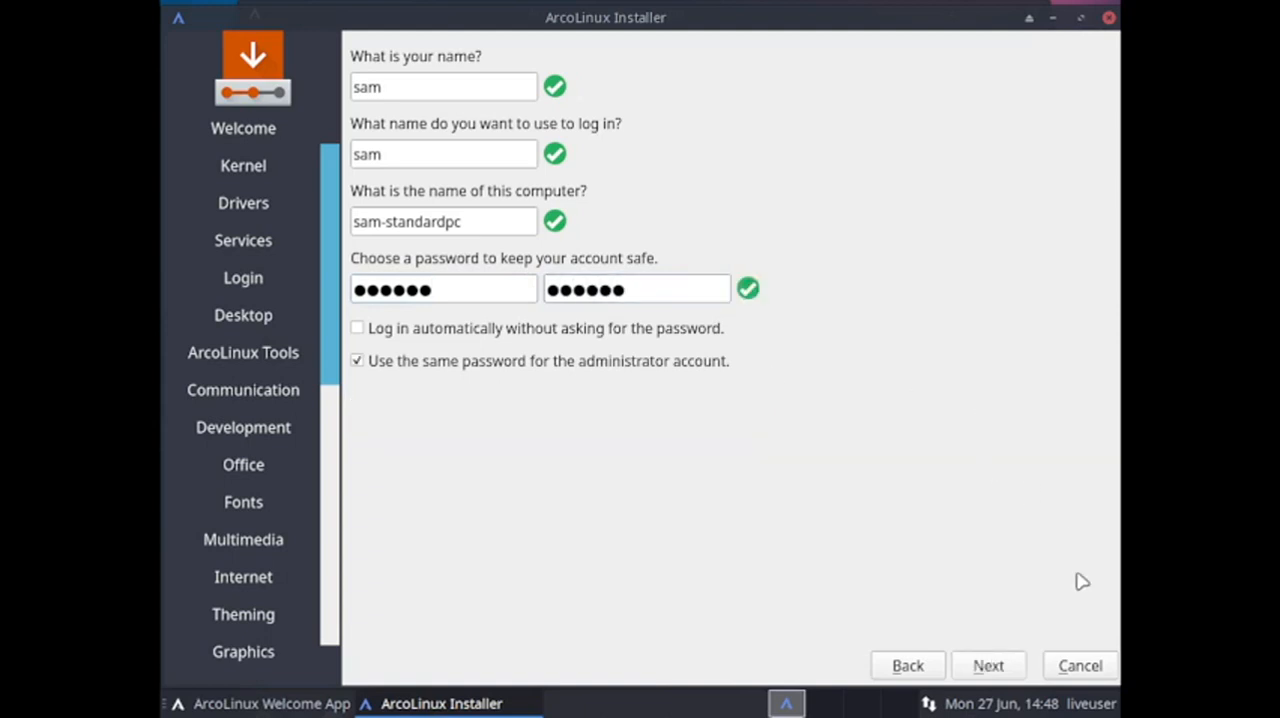
# Accept the user account settings and start the ArcoLinux installation from the summary overview.
pyautogui.click(1010, 666)
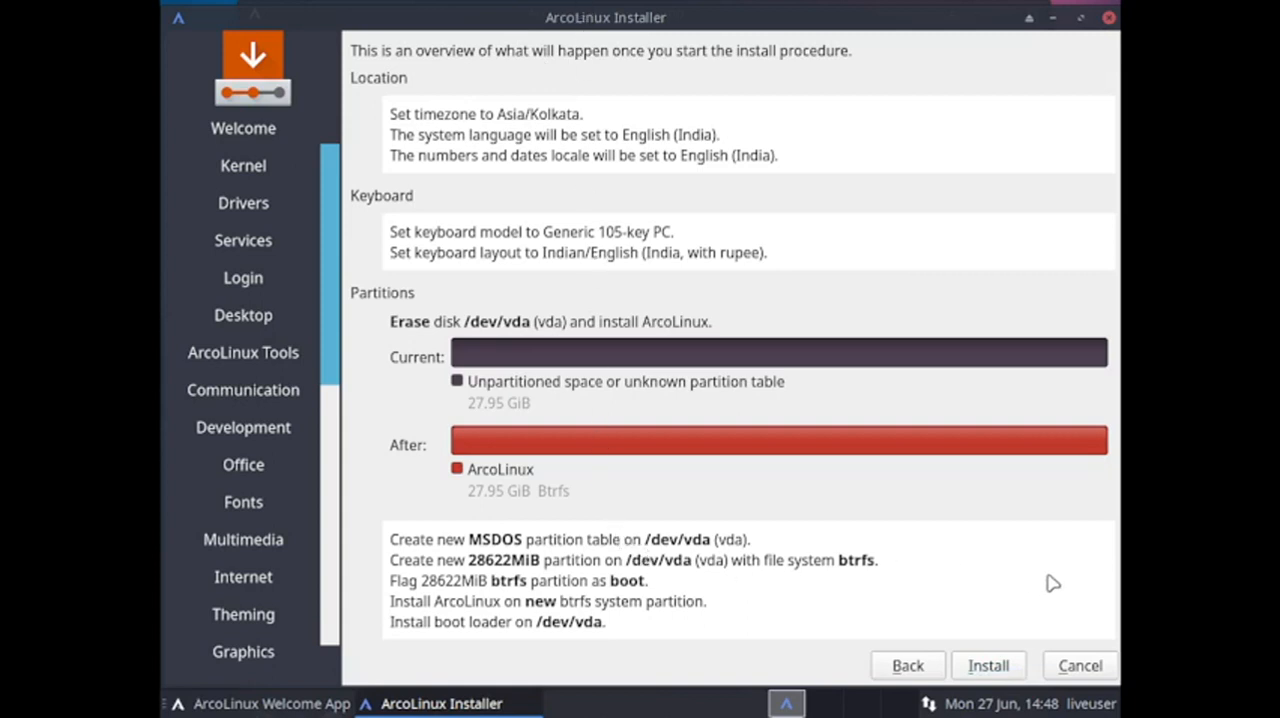
pyautogui.click(985, 666)
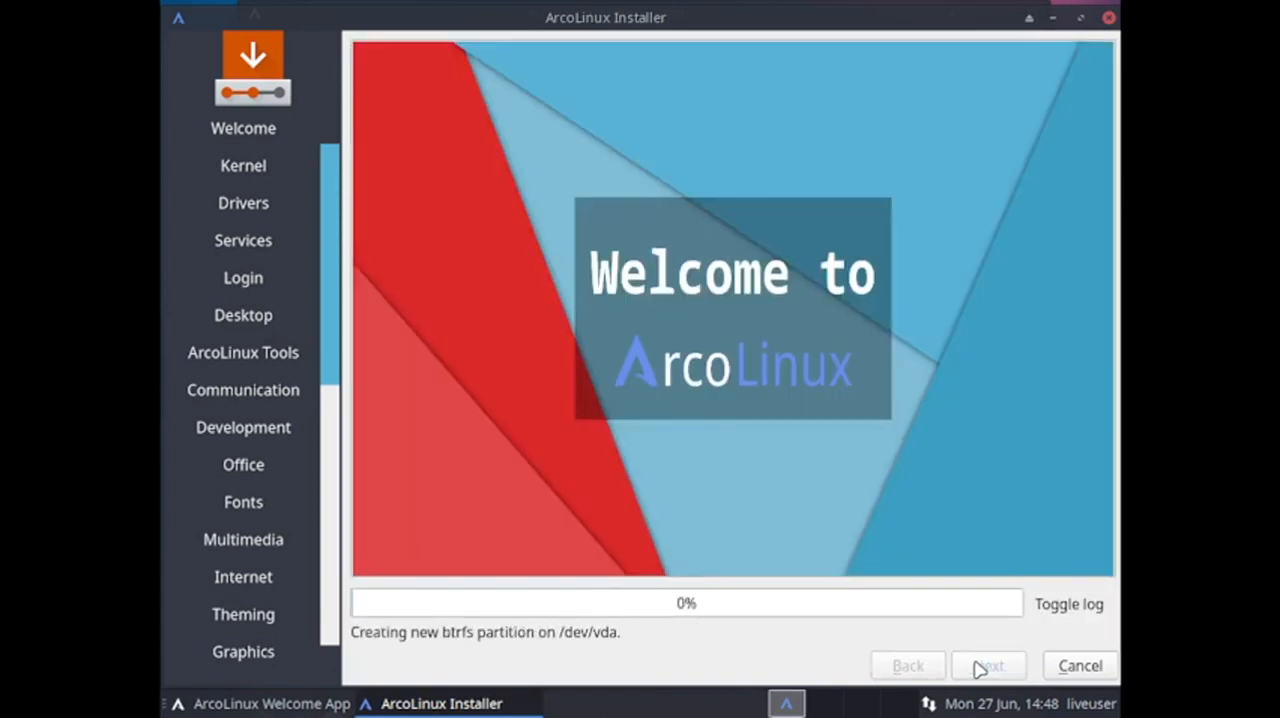